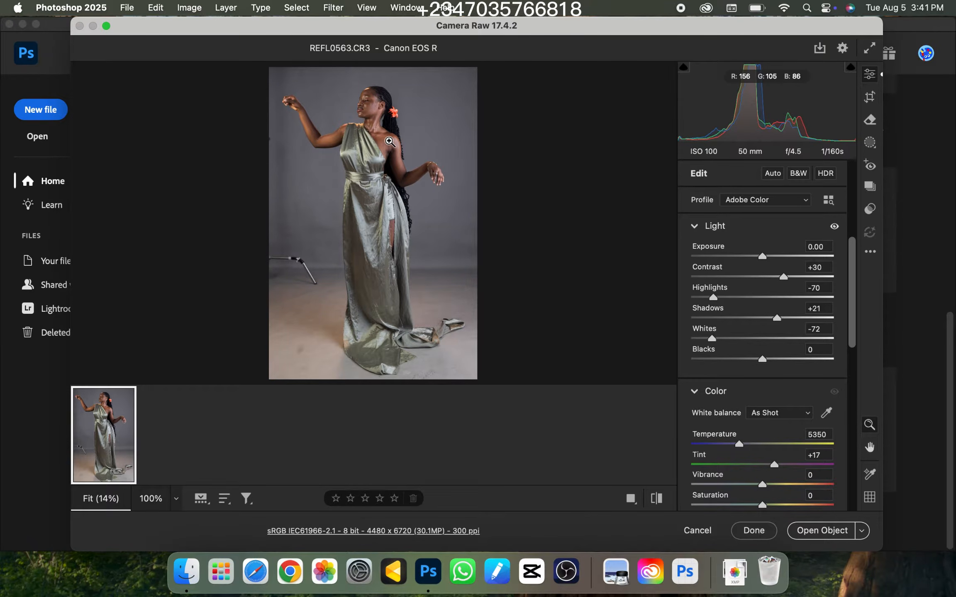
# Examine the raw portrait at different magnifications, from the full figure to the draped dress
pyautogui.press('super+equal')
pyautogui.press('super+minus')
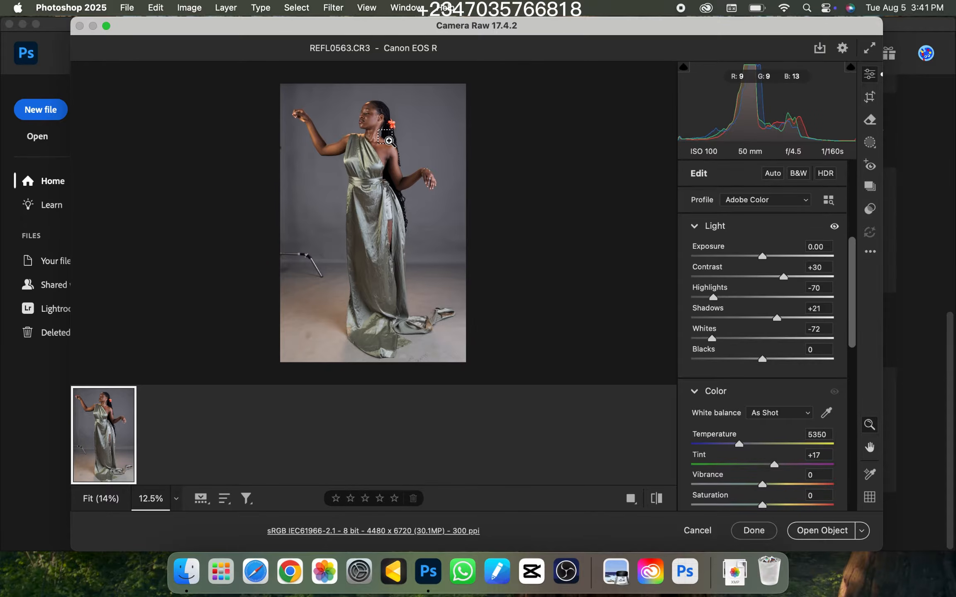
pyautogui.press('super+minus')
pyautogui.press('super+equal')
pyautogui.press('super+equal')
pyautogui.press('super+minus')
pyautogui.press('super+equal')
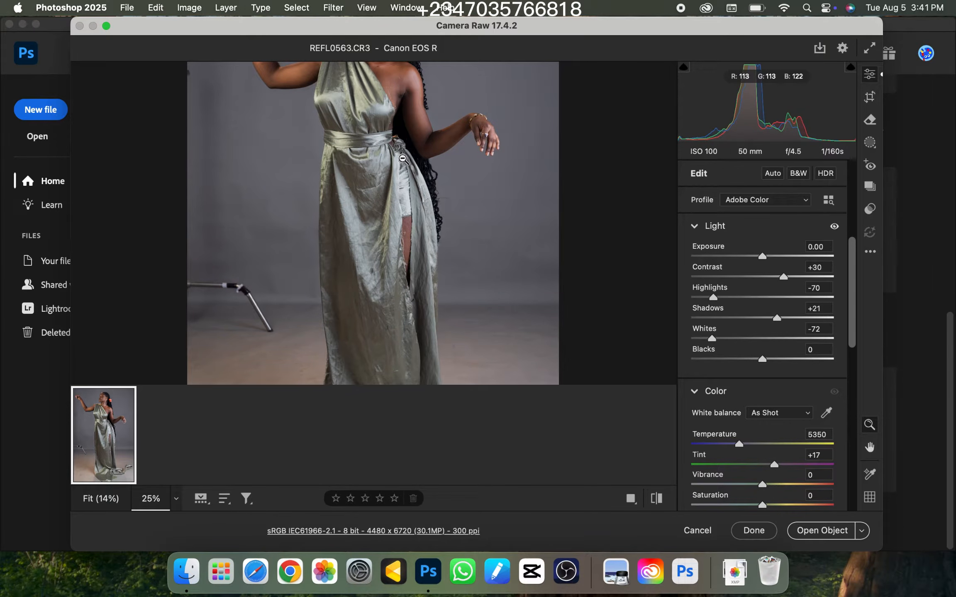
pyautogui.keyDown('alt'); pyautogui.click(409, 193); pyautogui.keyUp('alt')
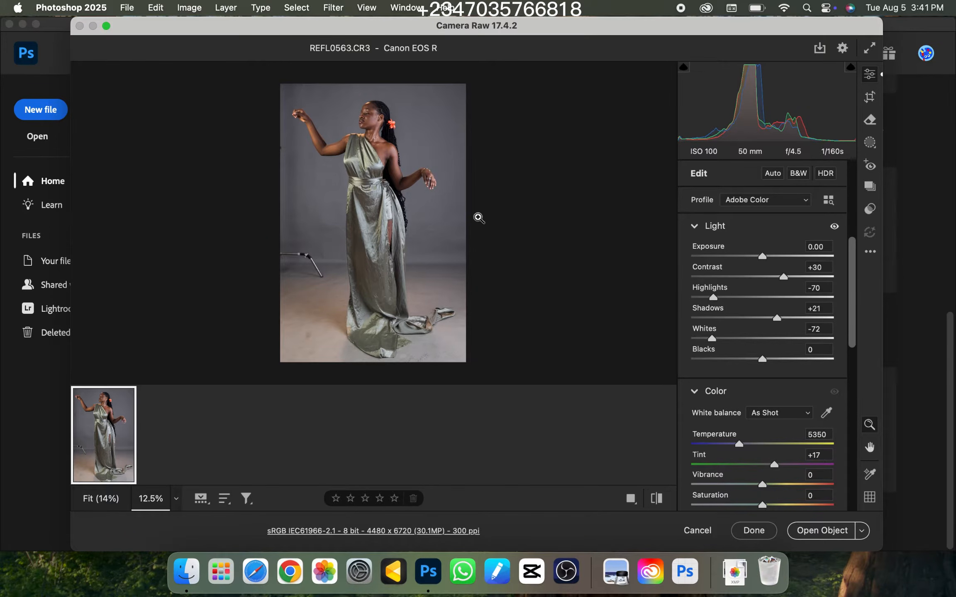
# Open the raw photo from Camera Raw in Photoshop as a regular image instead of a smart object
pyautogui.press('super+plus')
pyautogui.press('super+minus')
pyautogui.click(861, 532)
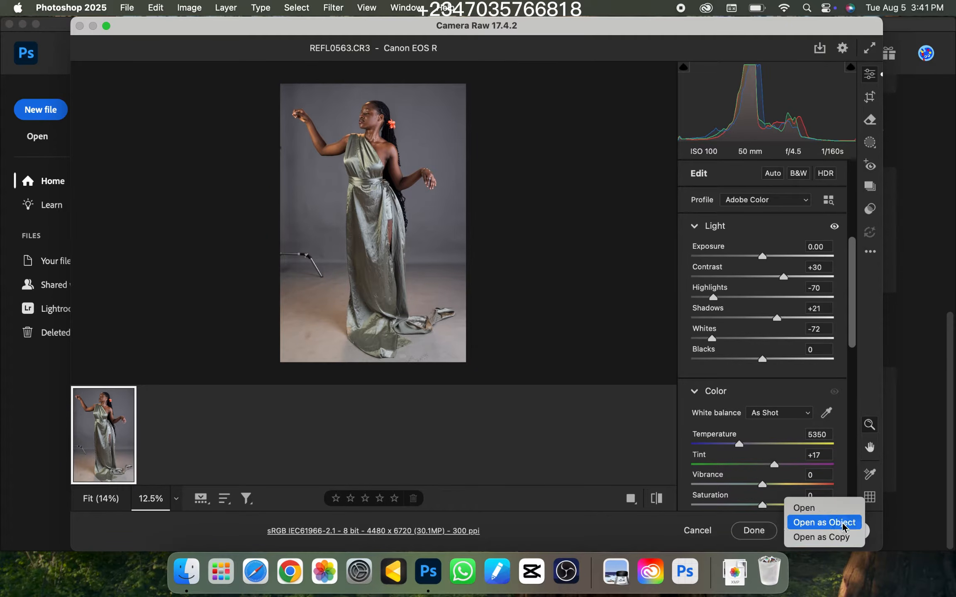
pyautogui.click(810, 511)
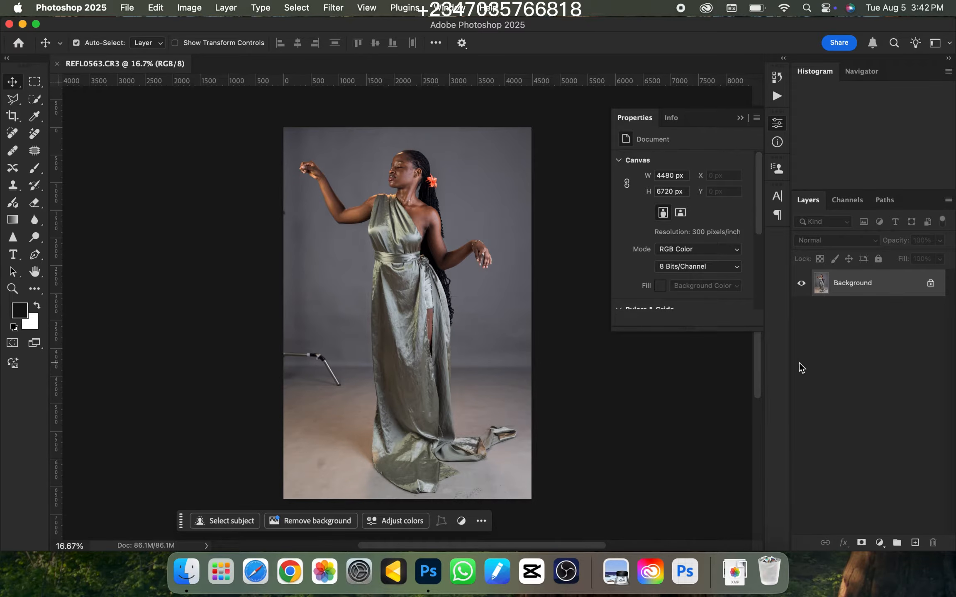
pyautogui.press('super+minus')
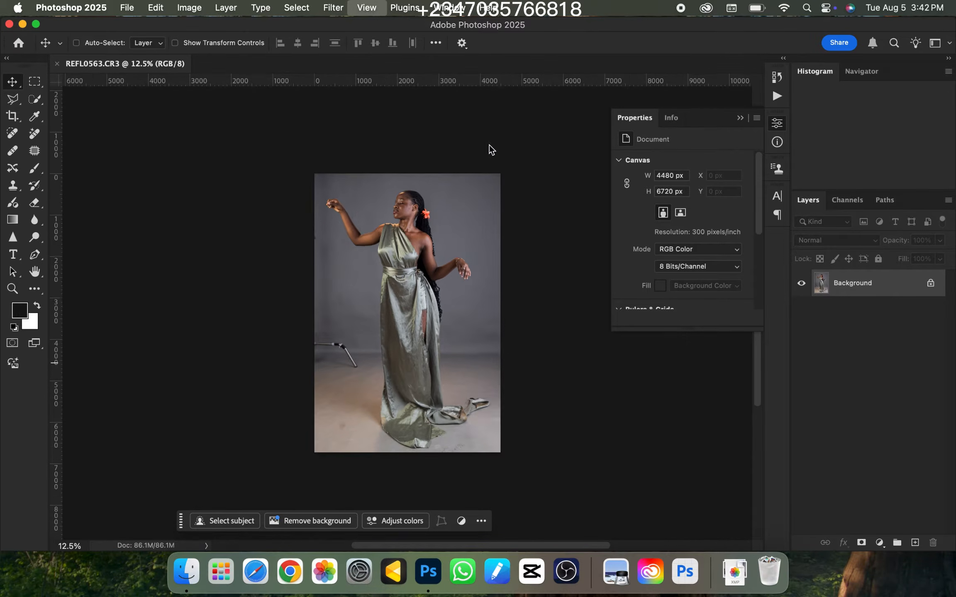
pyautogui.press('super+plus')
pyautogui.press('super+plus')
pyautogui.press('super+minus')
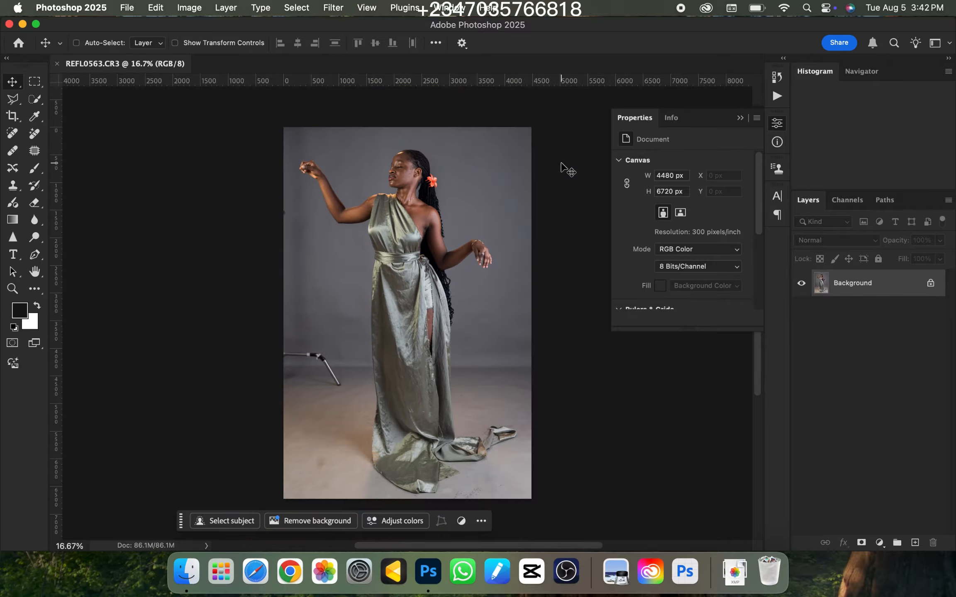
pyautogui.press('super+minus')
pyautogui.press('super+plus')
pyautogui.press('super+minus')
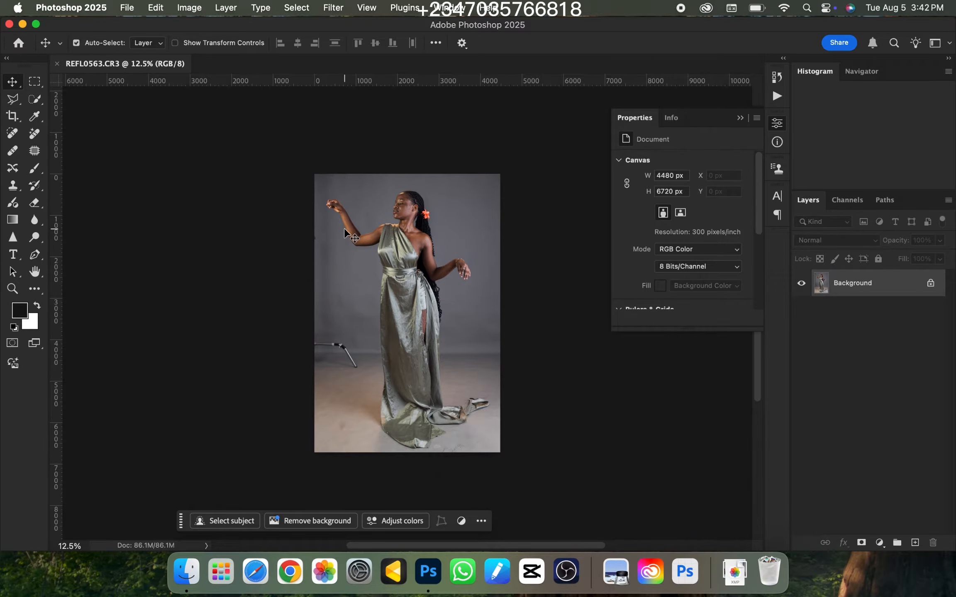
# Expand the canvas around the photo with a portrait 4:5 crop to about 7426 × 9284 px, leaving extra room above the woman
pyautogui.click(13, 116)
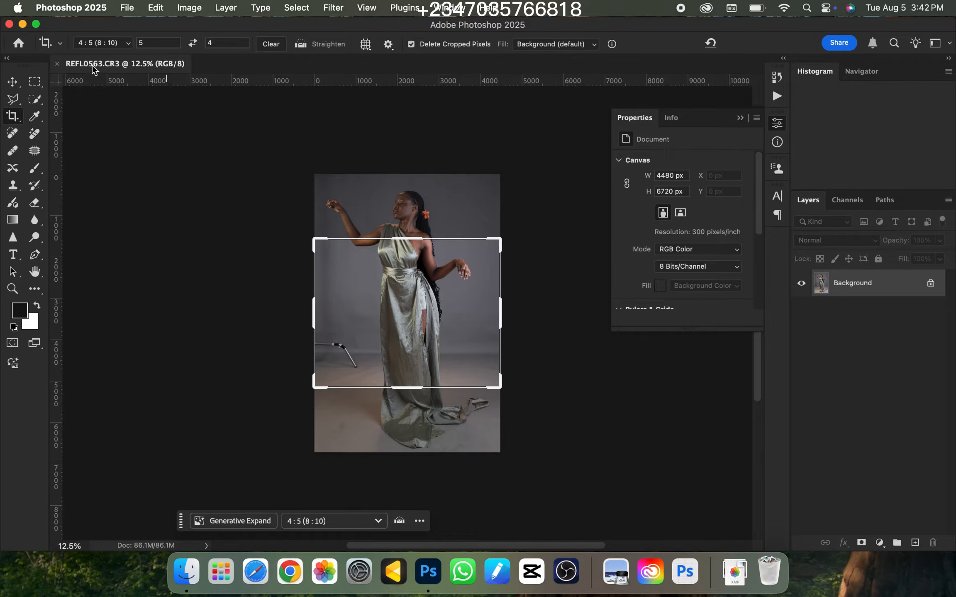
pyautogui.click(192, 44)
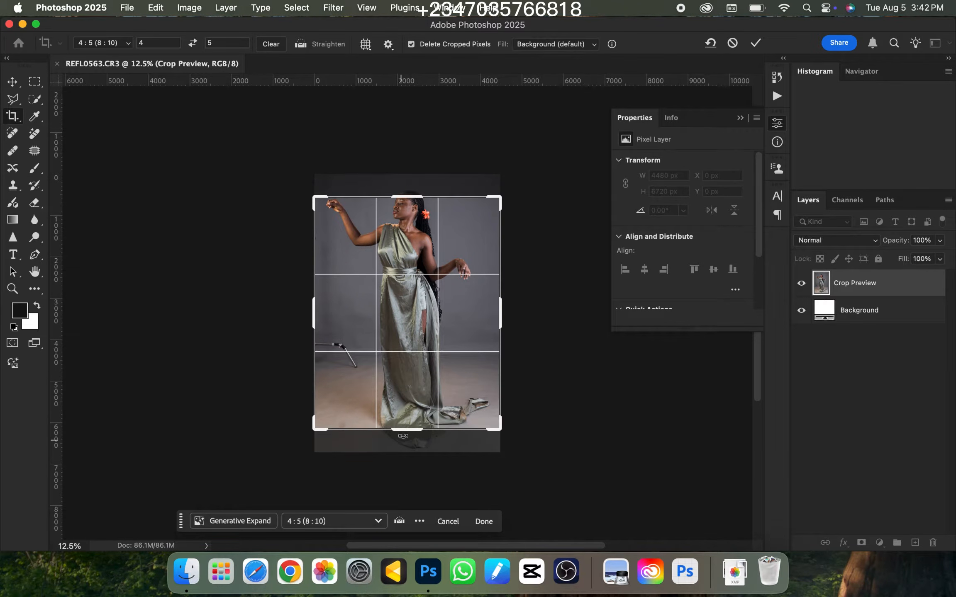
pyautogui.moveTo(407, 431); pyautogui.dragTo(407, 452)
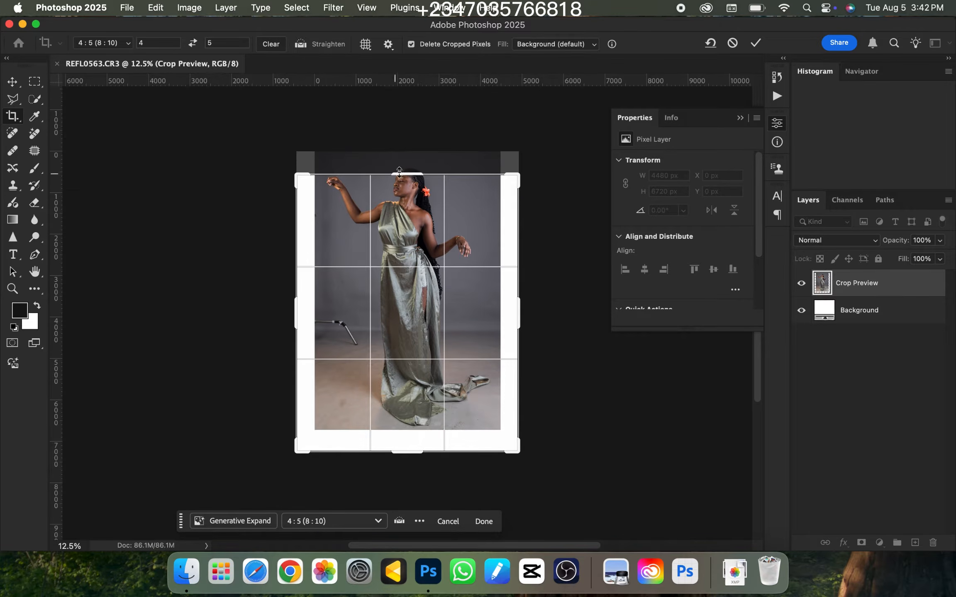
pyautogui.moveTo(399, 172); pyautogui.dragTo(397, 132)
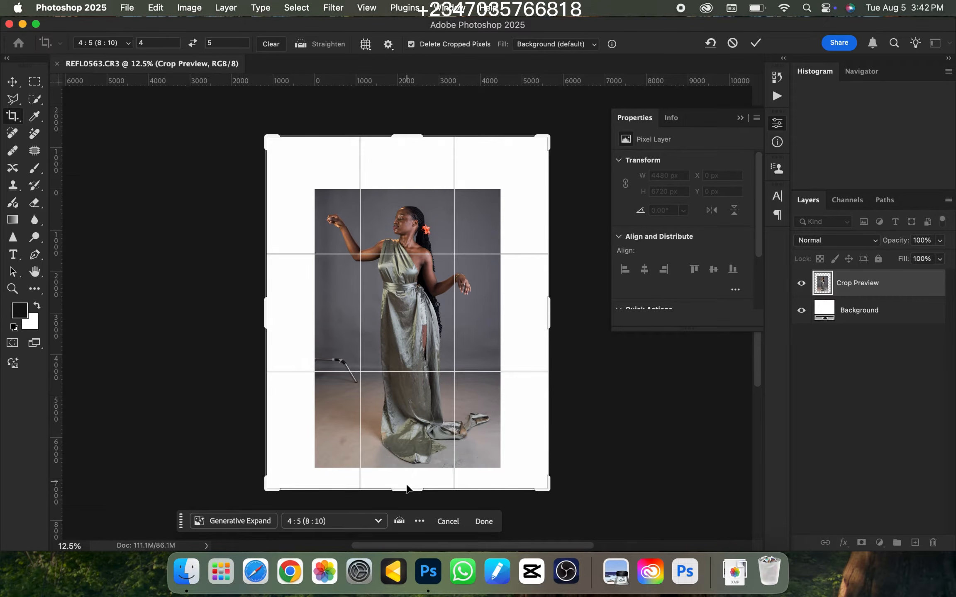
pyautogui.moveTo(406, 488); pyautogui.dragTo(408, 500)
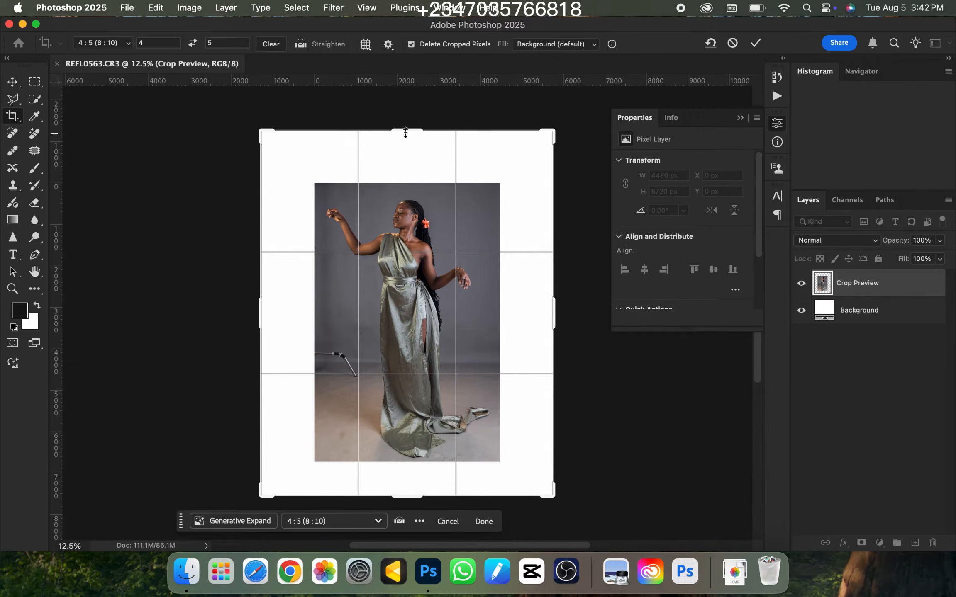
pyautogui.moveTo(406, 133); pyautogui.dragTo(411, 114)
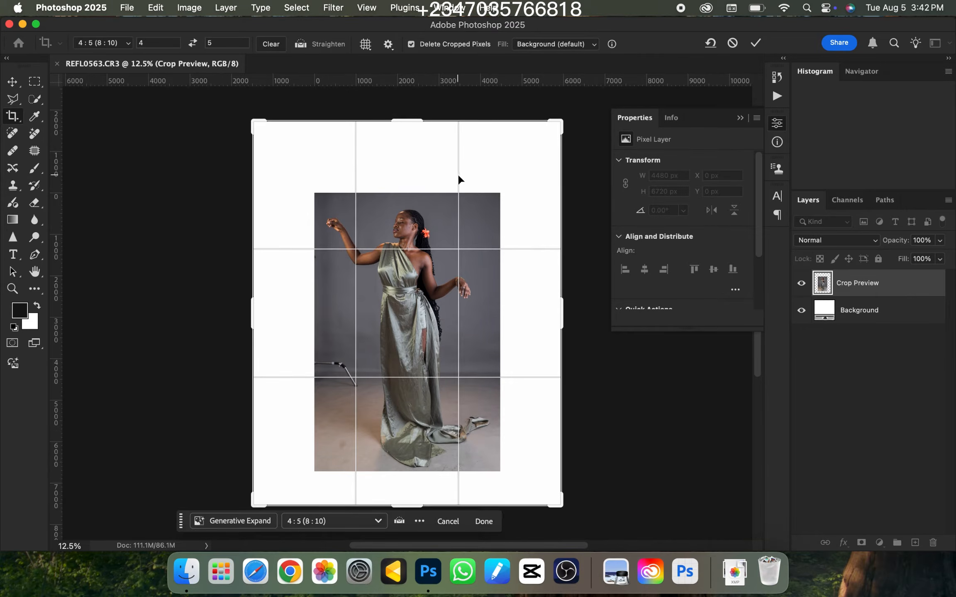
pyautogui.press('Return')
pyautogui.press('super+minus')
pyautogui.press('super+plus')
pyautogui.press('super+plus')
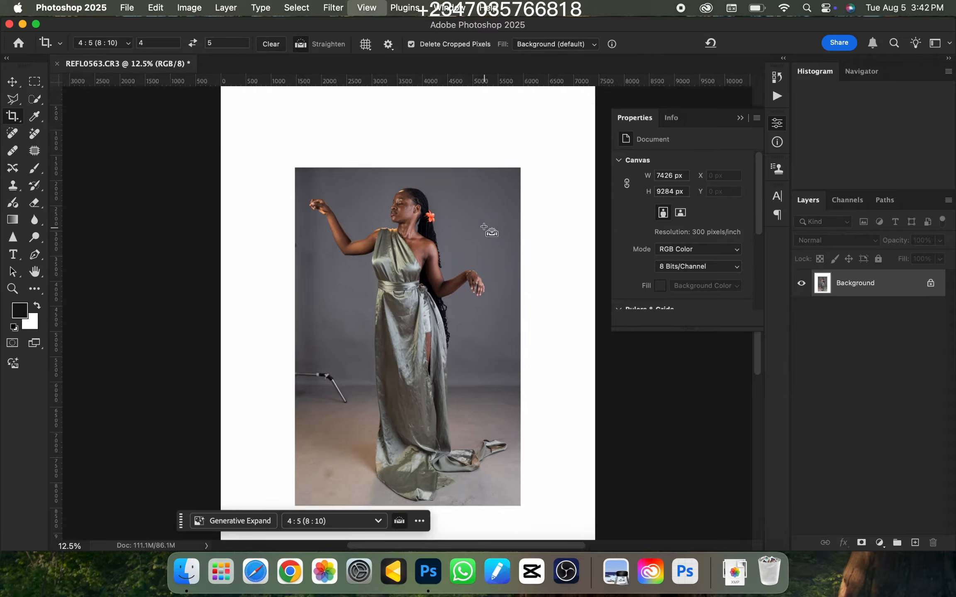
pyautogui.press('super+plus')
pyautogui.press('super+minus')
pyautogui.press('super+minus')
pyautogui.press('super+plus')
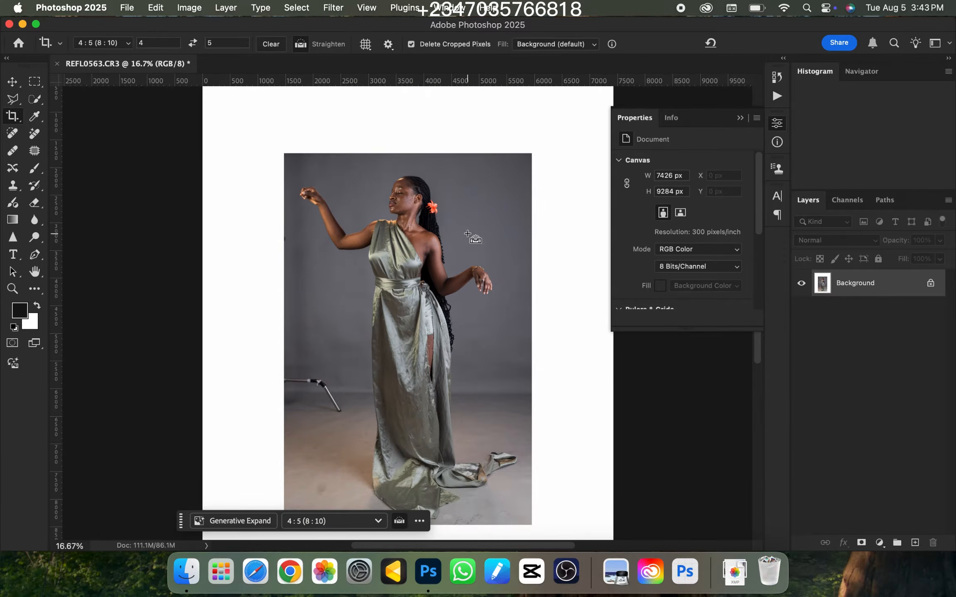
pyautogui.press('super+minus')
pyautogui.press('super+plus')
# Duplicate the Background layer and rename the copy "subject"
pyautogui.press('super+j')
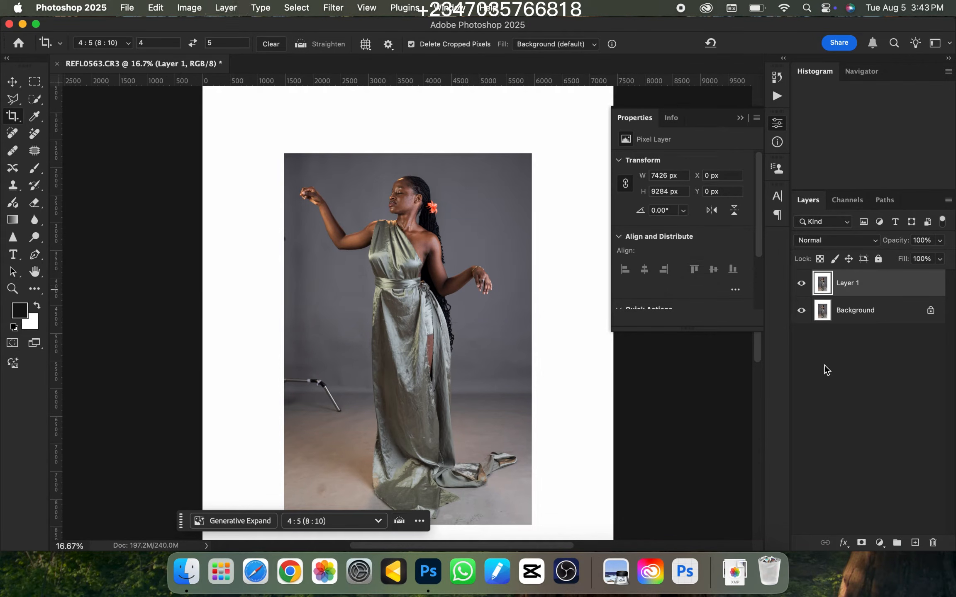
pyautogui.doubleClick(847, 283)
pyautogui.write('subject')
pyautogui.press('Return')
# Select the woman on the subject layer automatically with Select Subject
pyautogui.press('super+minus')
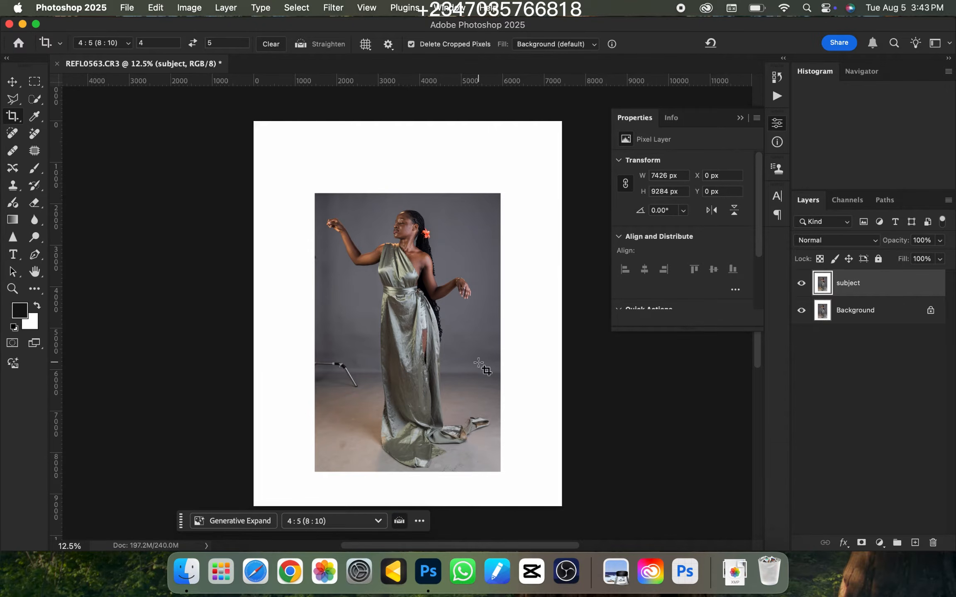
pyautogui.press('super+plus')
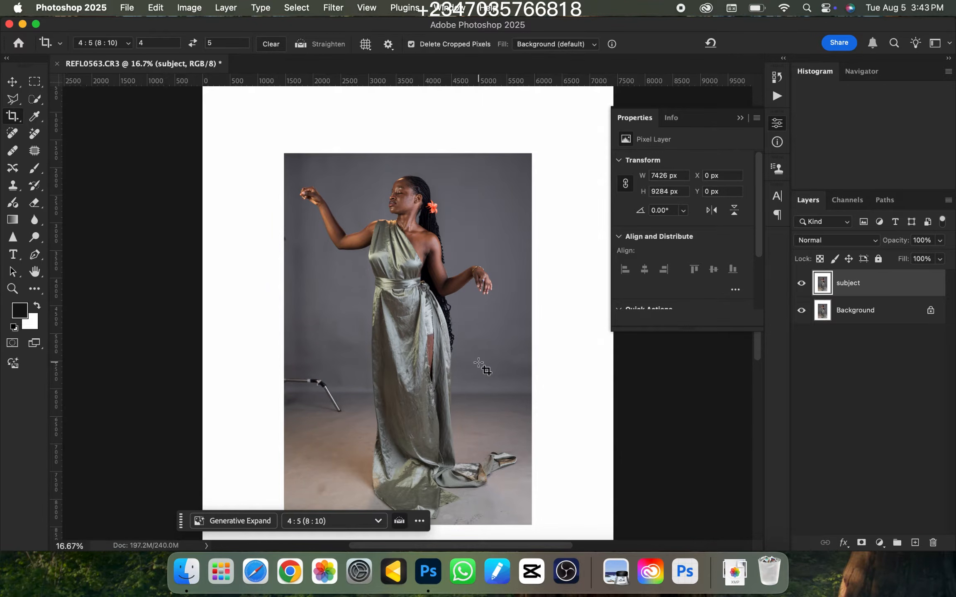
pyautogui.click(35, 99)
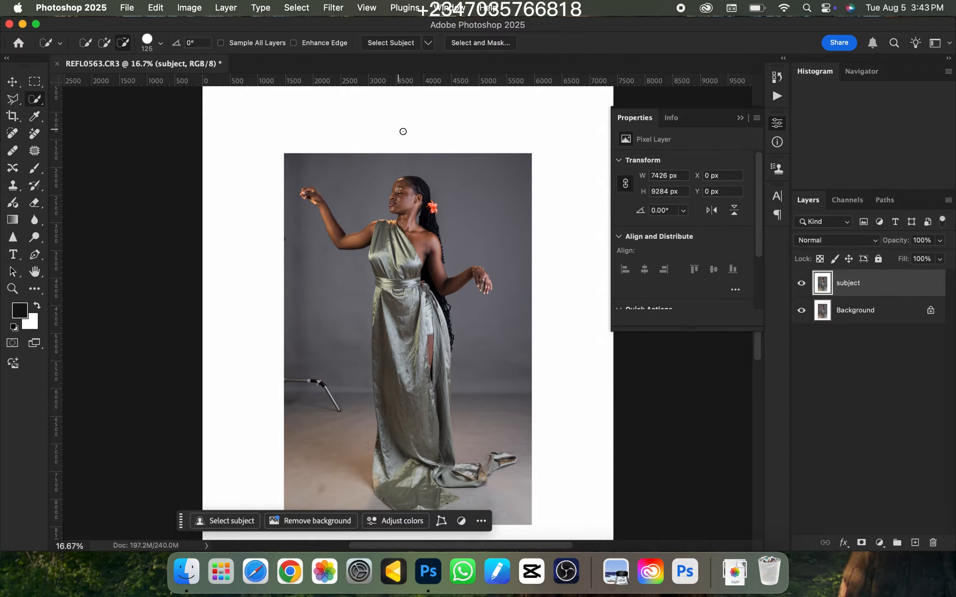
pyautogui.click(402, 45)
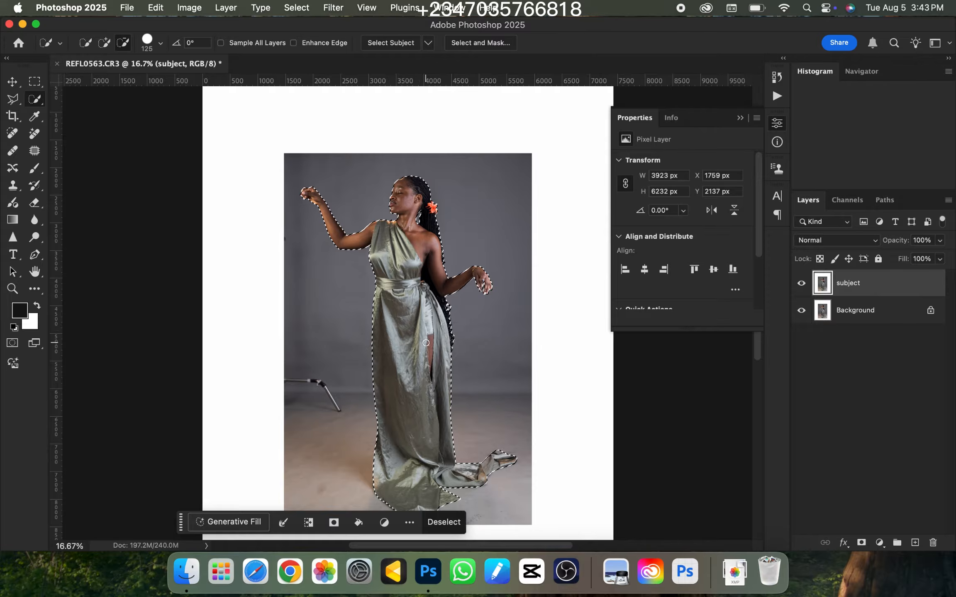
# Examine the selection edge along the dress, its train, the hair and the lowered arm
pyautogui.press('super+equal')
pyautogui.press('super+equal')
pyautogui.press('super+equal')
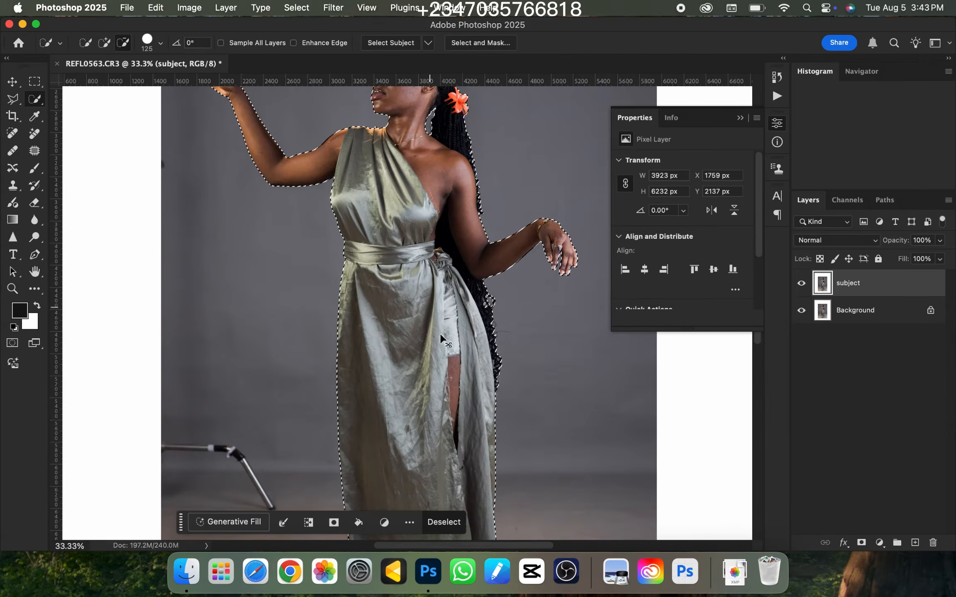
pyautogui.scroll(-15, 435, 213)
pyautogui.hscroll(5, 436, 213)
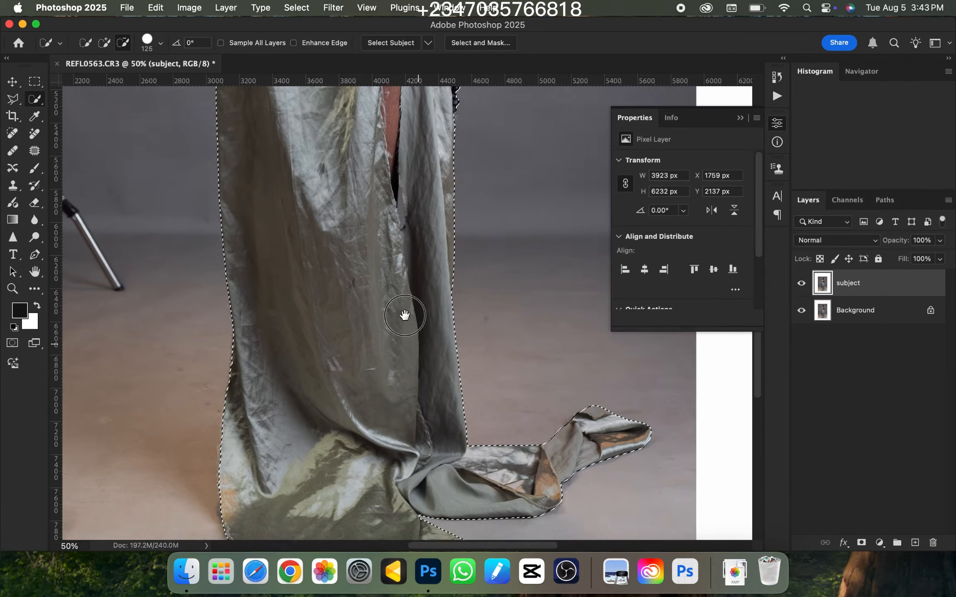
pyautogui.scroll(15, 383, 193)
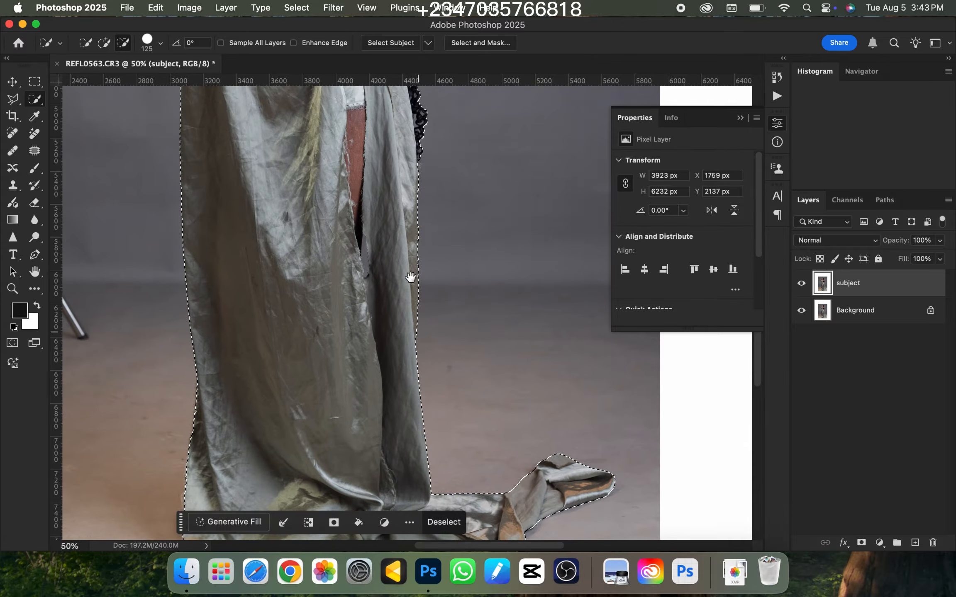
pyautogui.scroll(3, 423, 209)
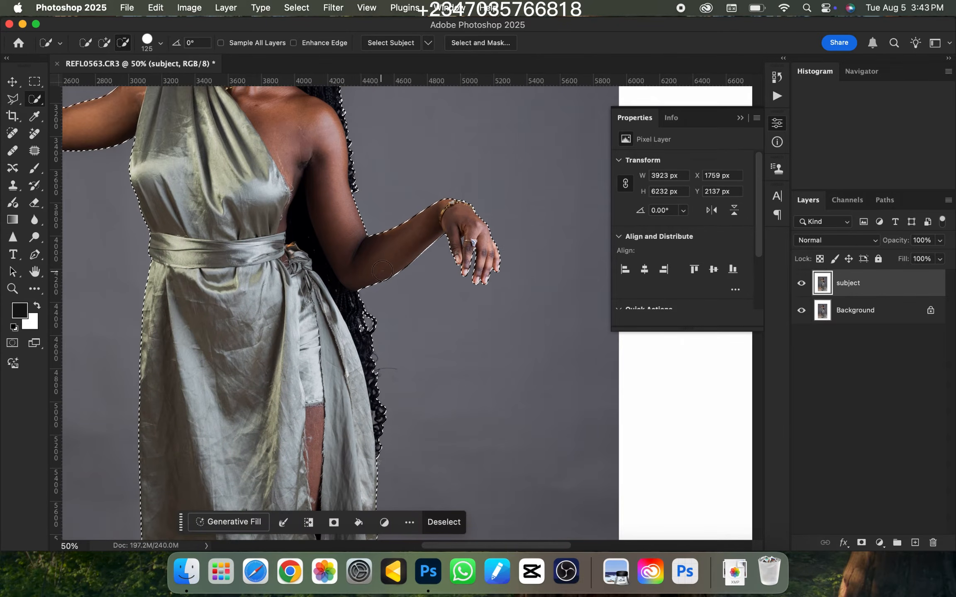
# Subtract the background gap between the thumb and index finger of the ringed hand from the selection using the Polygonal Lasso
pyautogui.press('super+equal')
pyautogui.press('super+equal')
pyautogui.press('super+equal')
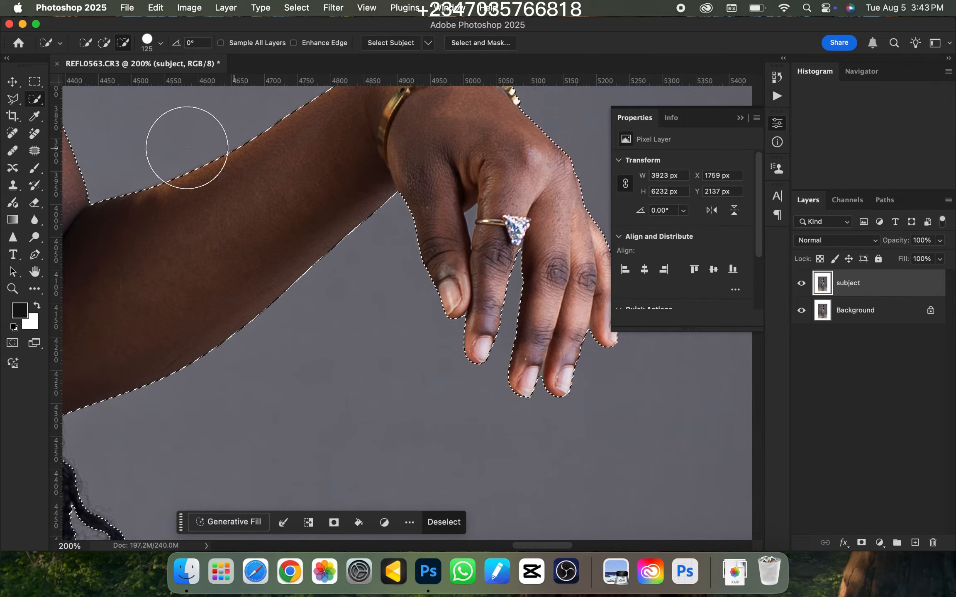
pyautogui.click(13, 99)
pyautogui.rightClick(14, 99)
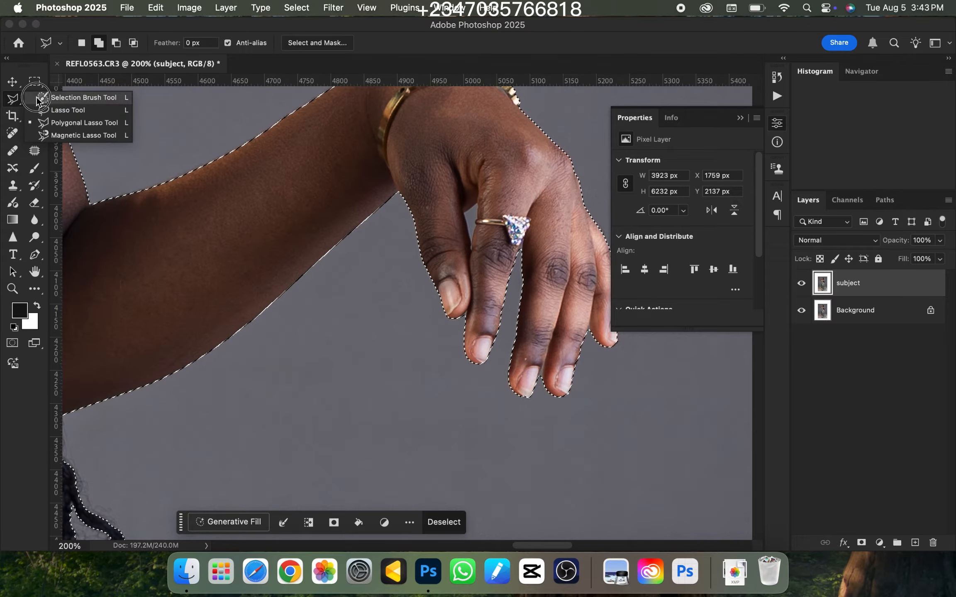
pyautogui.click(61, 123)
pyautogui.press('alt')
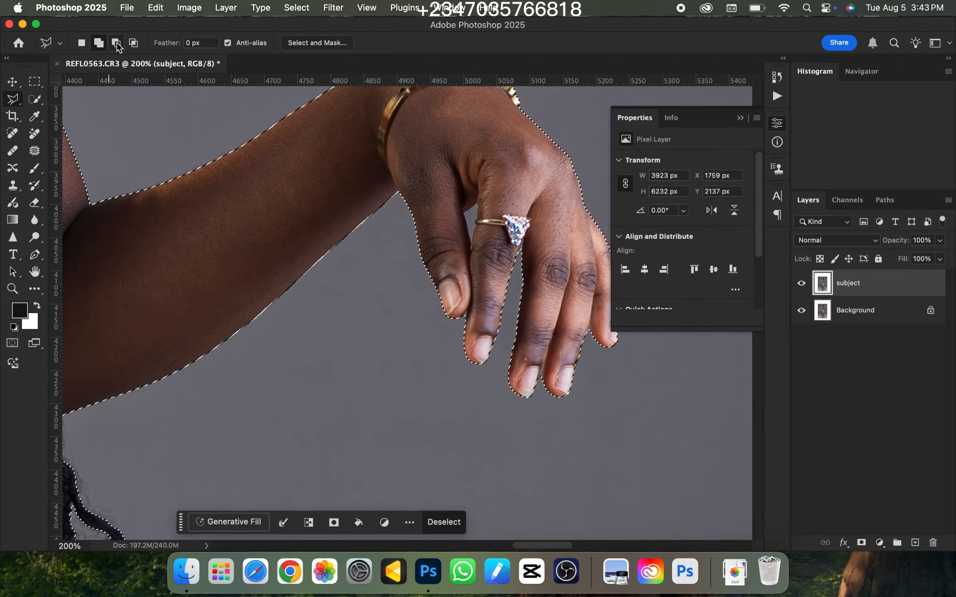
pyautogui.keyDown('alt'); pyautogui.click(464, 214); pyautogui.keyUp('alt')
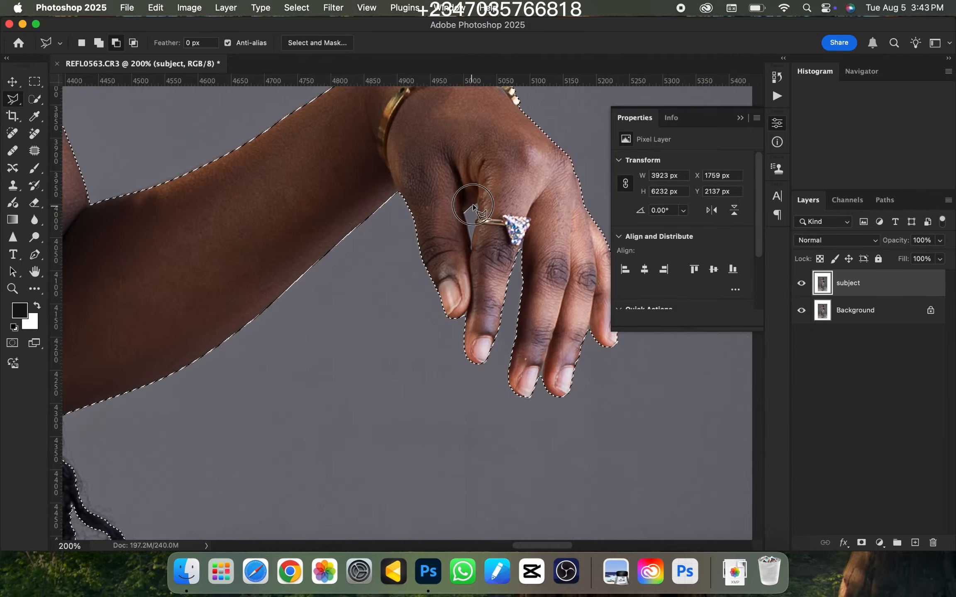
pyautogui.click(477, 202)
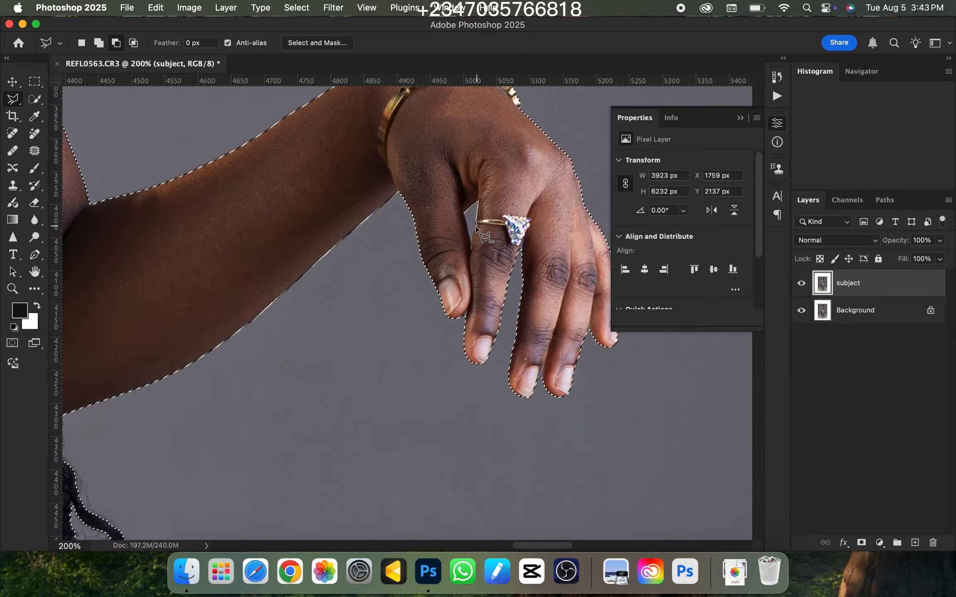
pyautogui.click(471, 249)
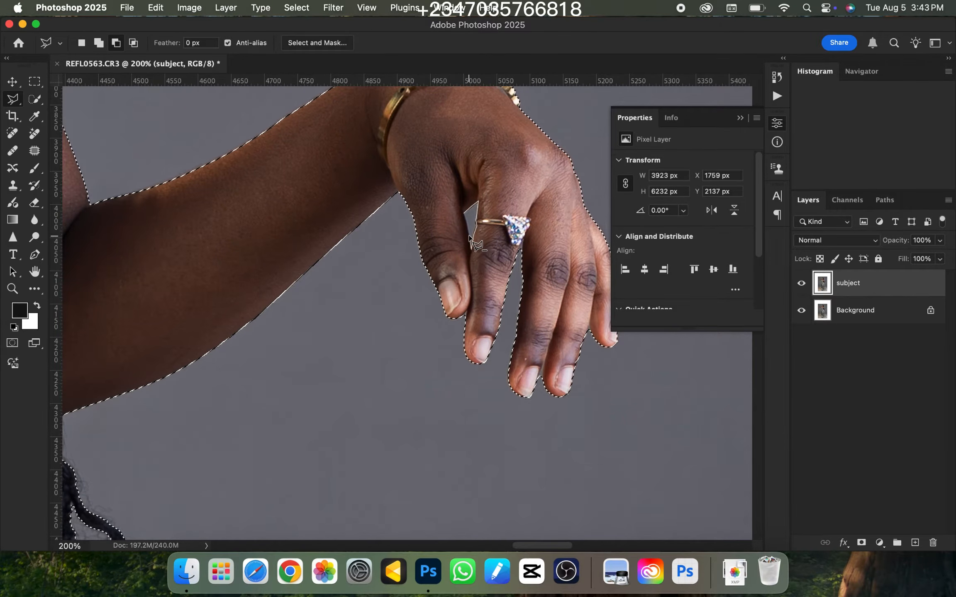
pyautogui.click(464, 214)
# Examine the selection edge around both arms, the face and the hair, then the whole figure
pyautogui.press('super+minus')
pyautogui.moveTo(308, 185); pyautogui.dragTo(439, 329)
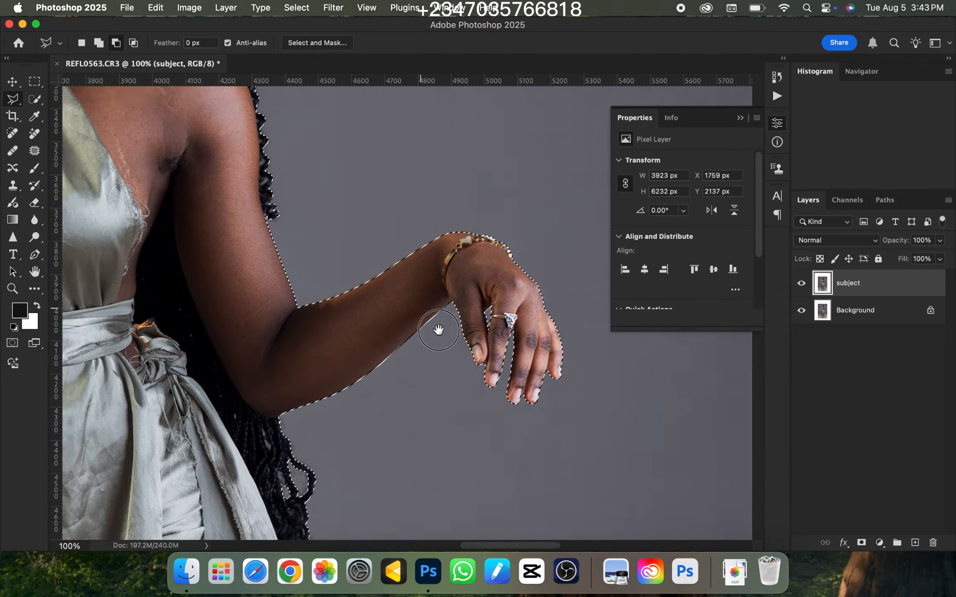
pyautogui.moveTo(365, 190); pyautogui.dragTo(431, 311)
pyautogui.moveTo(322, 191); pyautogui.dragTo(482, 339)
pyautogui.moveTo(275, 428); pyautogui.dragTo(405, 305)
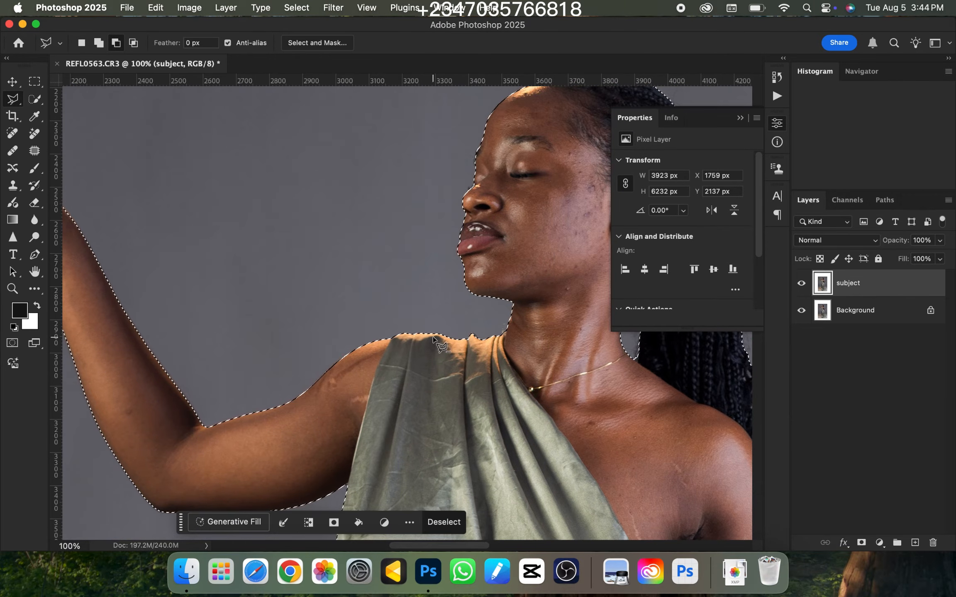
pyautogui.press('super+minus')
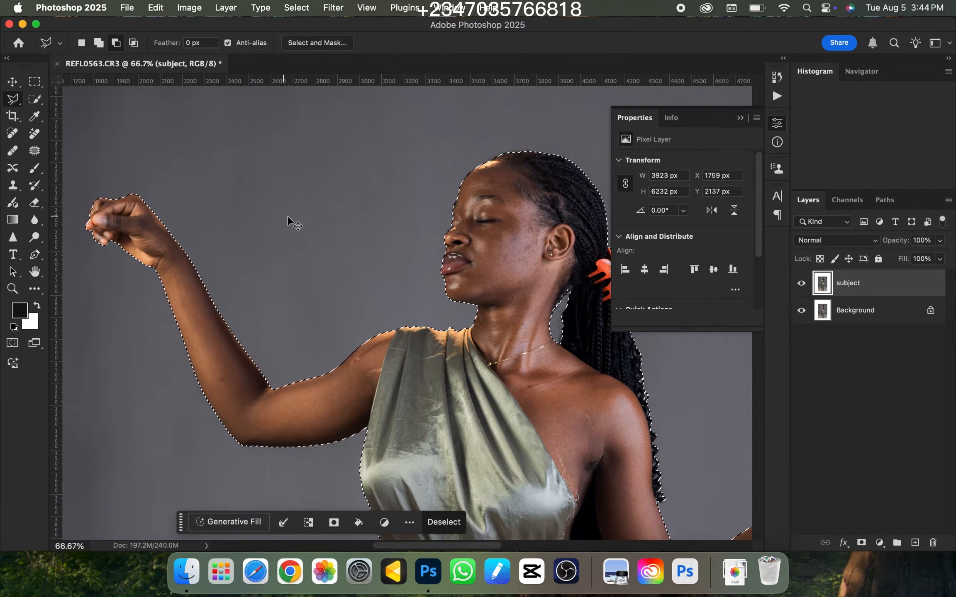
pyautogui.press('super+0')
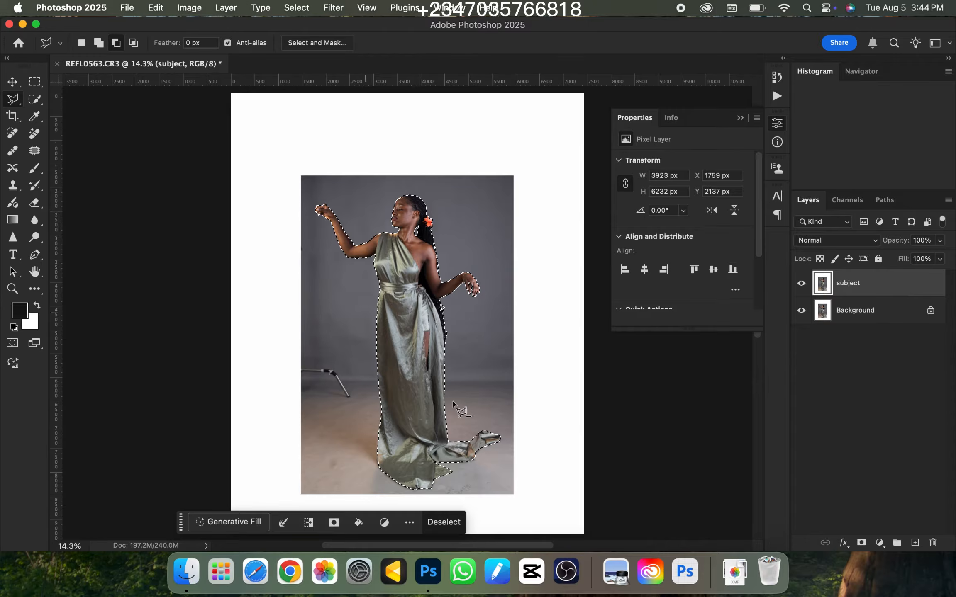
# Feather the selection around the woman by 3 pixels
pyautogui.press('super+minus')
pyautogui.press('super+plus')
pyautogui.press('super+minus')
pyautogui.press('super+plus')
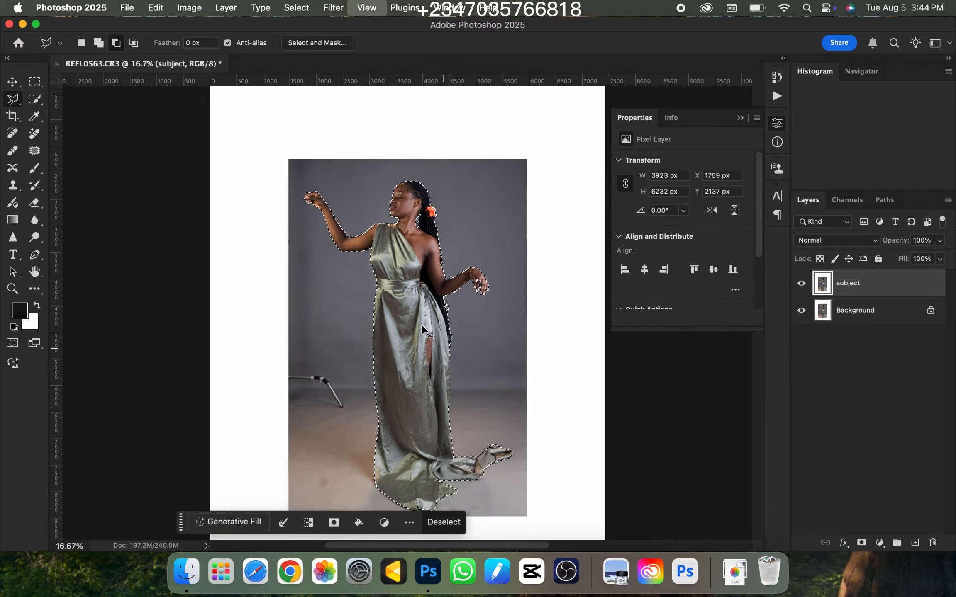
pyautogui.press('super+minus')
pyautogui.rightClick(386, 269)
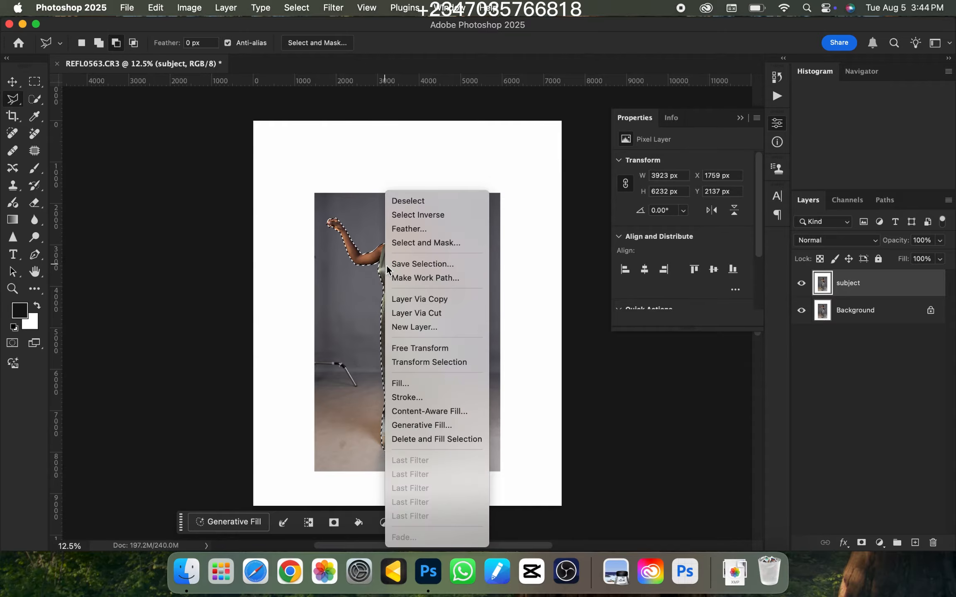
pyautogui.click(412, 232)
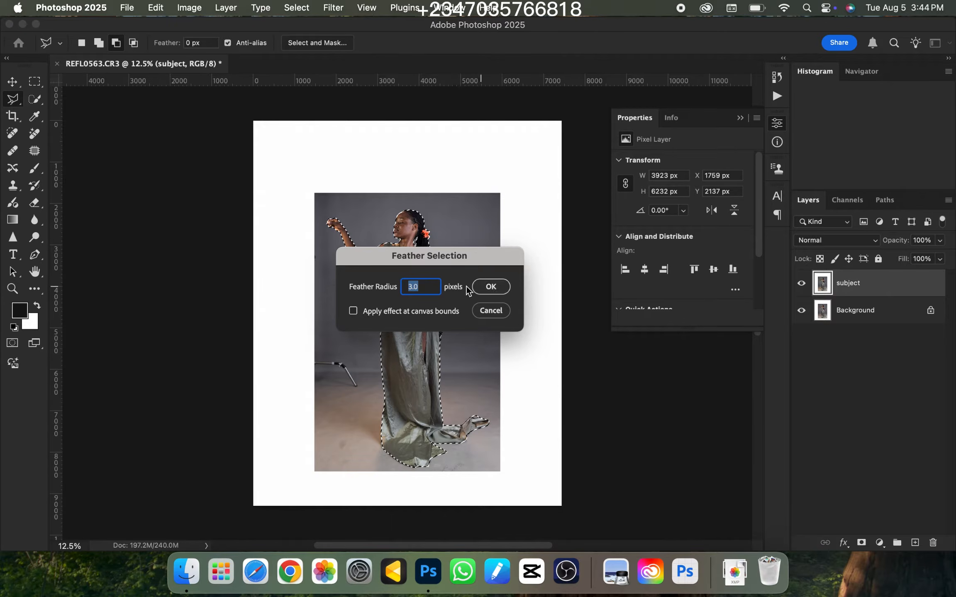
pyautogui.click(490, 289)
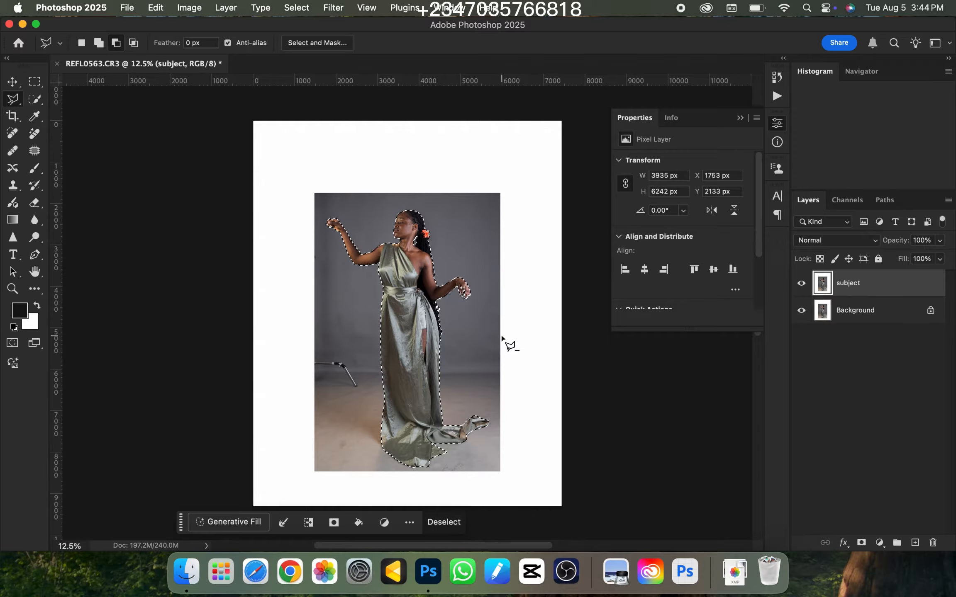
# Add a layer mask to the subject layer from the feathered selection of the woman
pyautogui.press('super+minus')
pyautogui.press('super+equal')
pyautogui.click(861, 543)
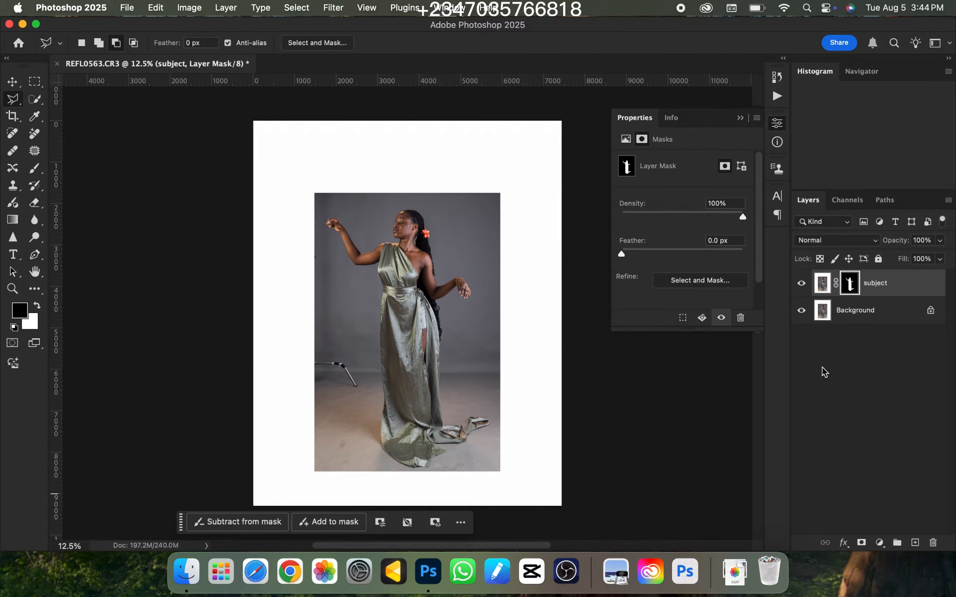
# Check the masked woman on transparency by temporarily hiding the Background layer, and show that layer again
pyautogui.click(801, 312)
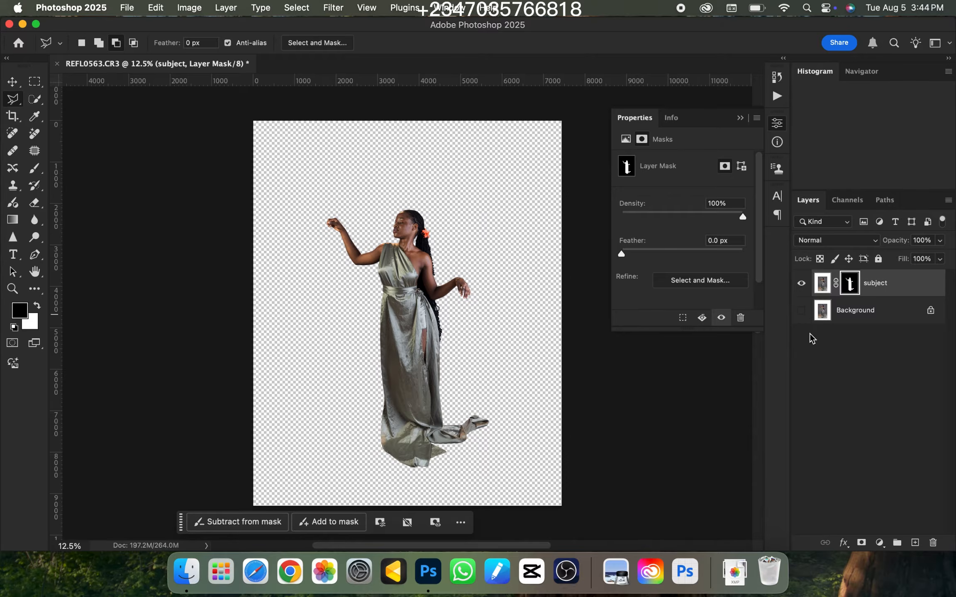
pyautogui.click(801, 312)
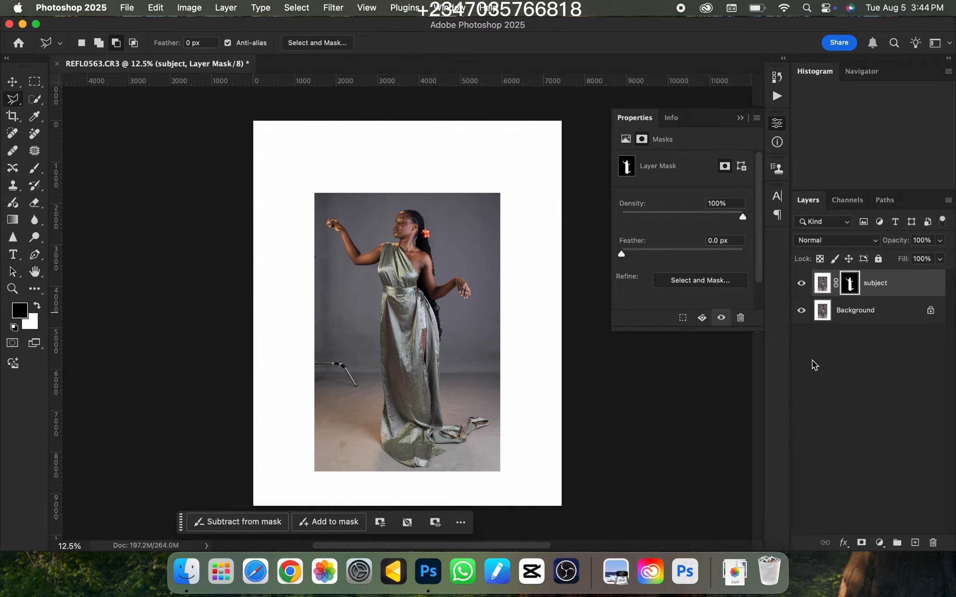
pyautogui.click(802, 312)
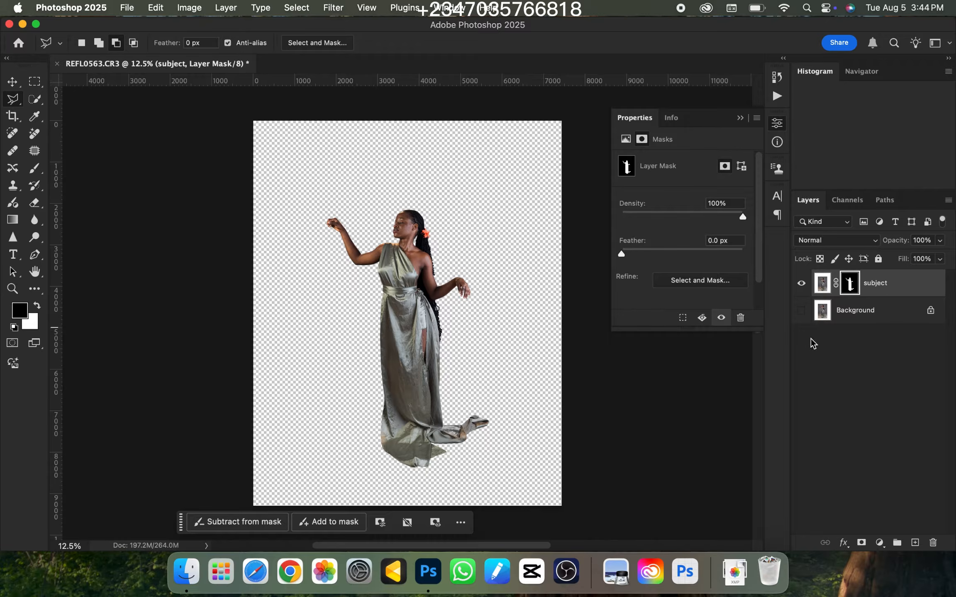
pyautogui.click(801, 312)
# Duplicate the Background layer beneath the masked subject layer
pyautogui.press('super+minus')
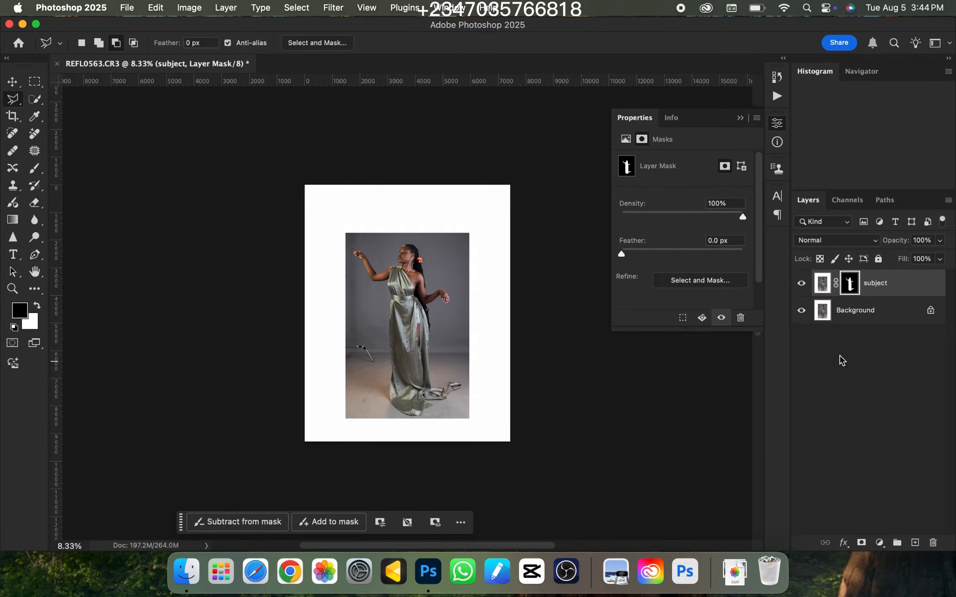
pyautogui.click(880, 318)
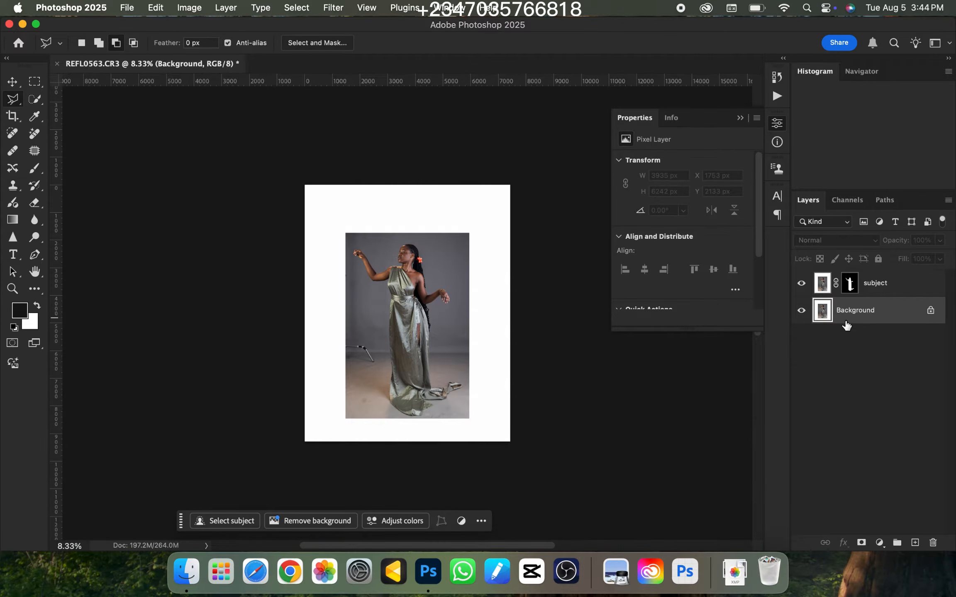
pyautogui.press('super+j')
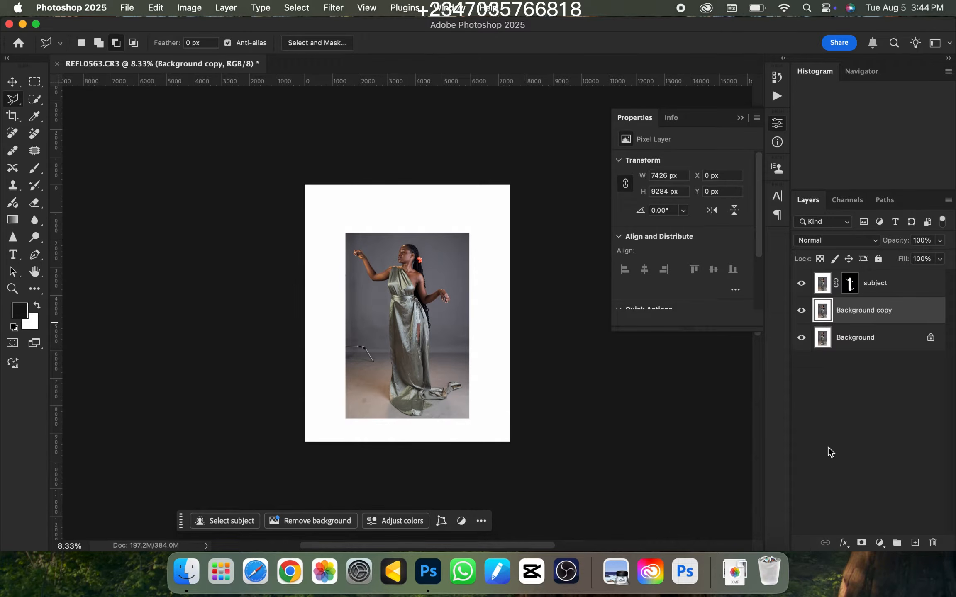
# Load the subject layer's mask as a selection on the duplicated background layer and expand it by 8 pixels
pyautogui.keyDown('super'); pyautogui.click(849, 284); pyautogui.keyUp('super')
pyautogui.press('super+equal')
pyautogui.press('super+equal')
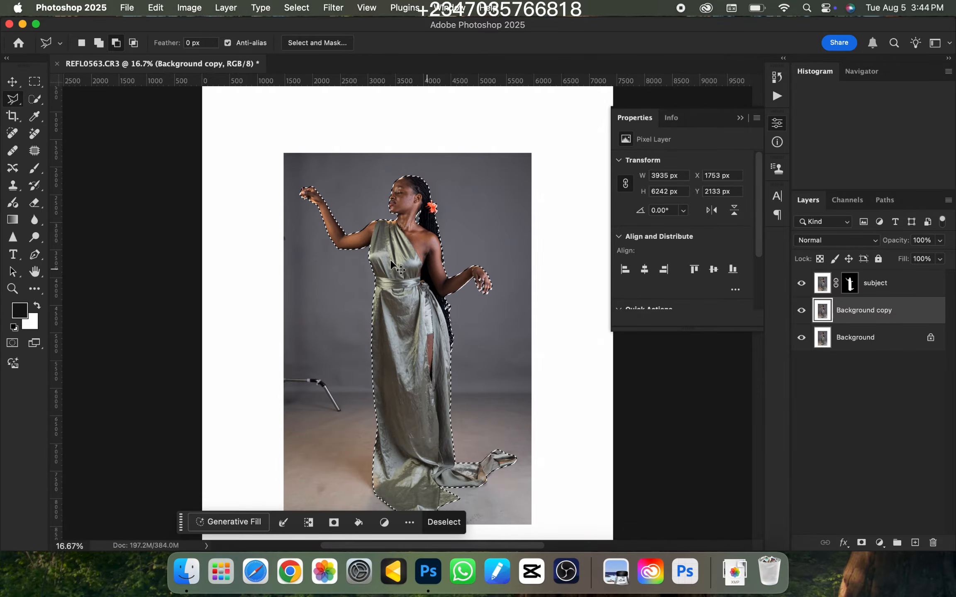
pyautogui.press('super+minus')
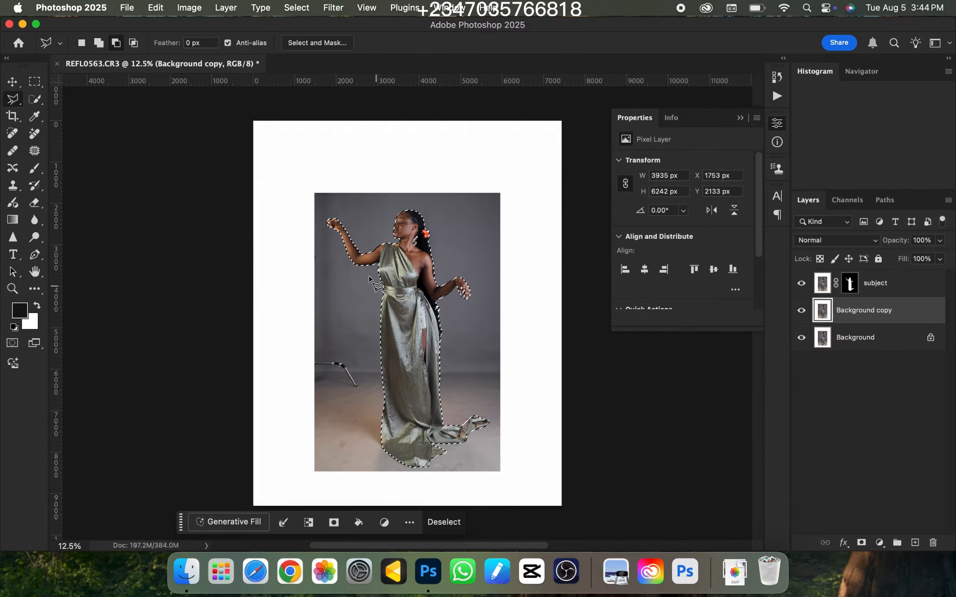
pyautogui.click(296, 7)
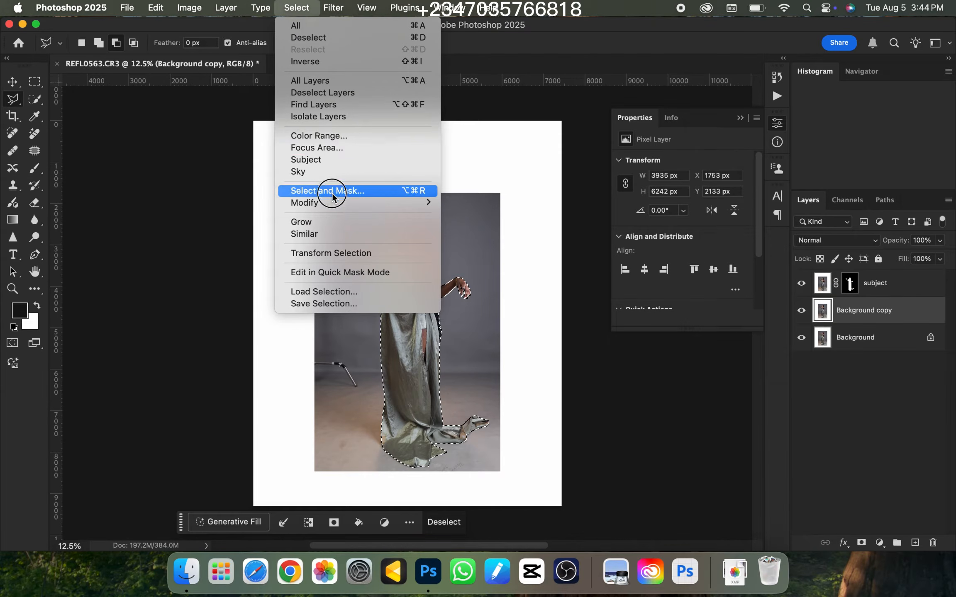
pyautogui.moveTo(331, 203)
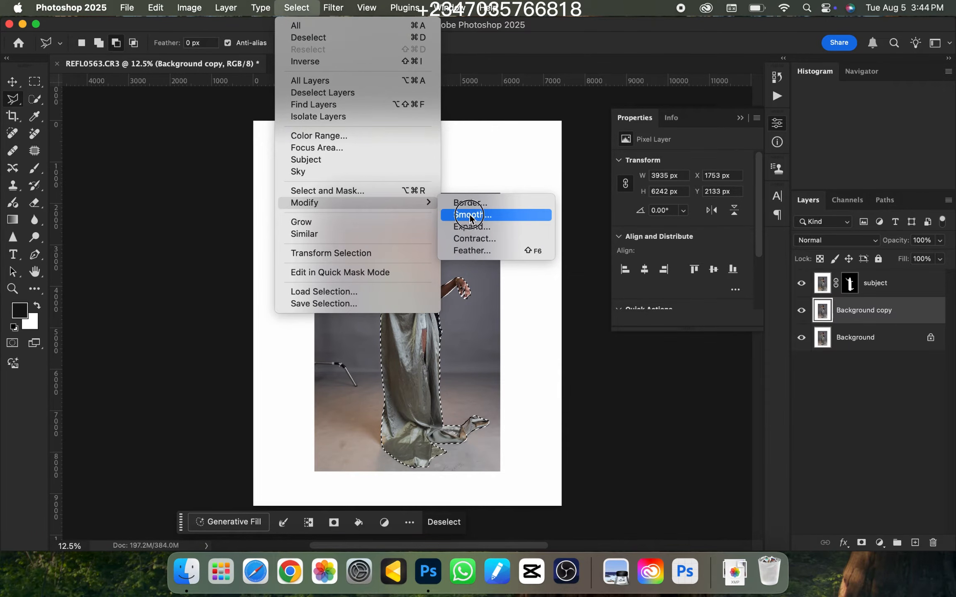
pyautogui.click(472, 228)
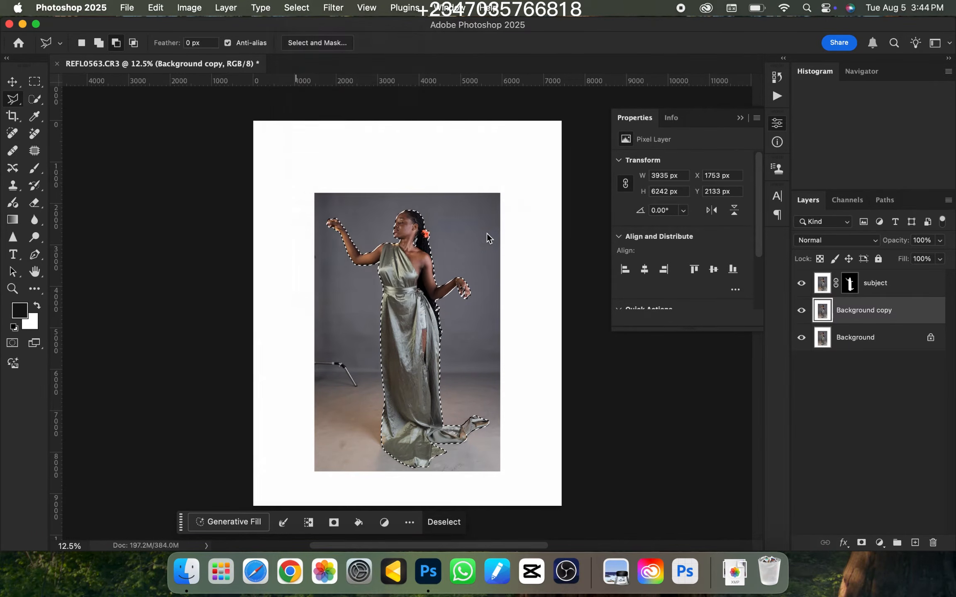
pyautogui.moveTo(416, 264); pyautogui.dragTo(518, 239)
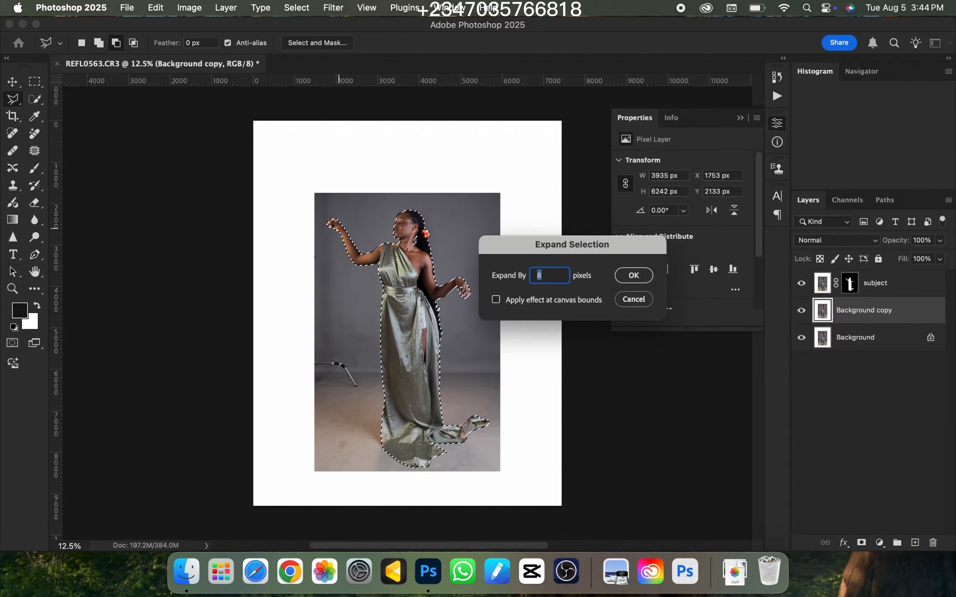
pyautogui.press('Return')
# Examine the expanded selection edge along the waist and skirt of the dress, and then around the whole figure
pyautogui.press('super+equal')
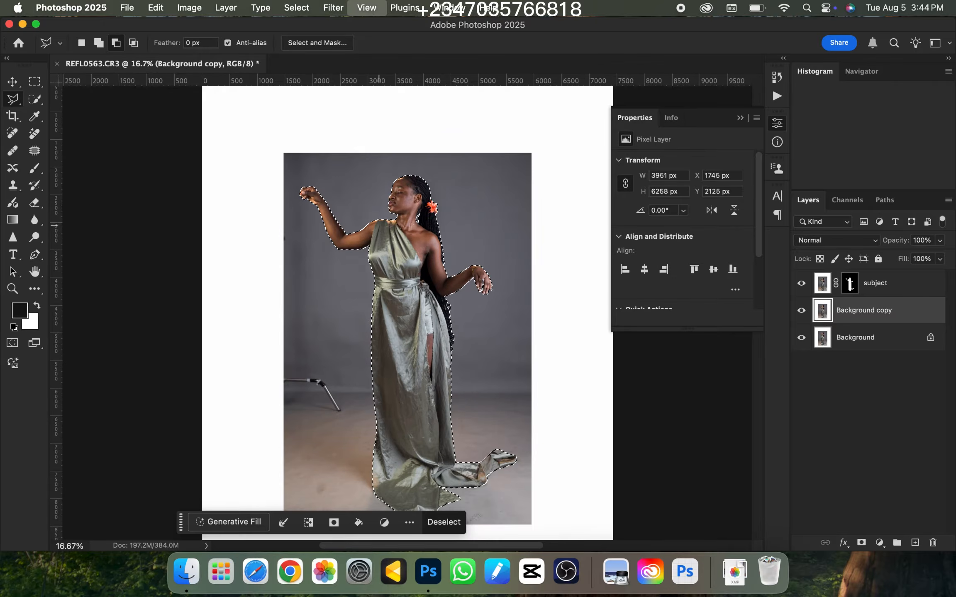
pyautogui.press('super+equal')
pyautogui.press('super+equal')
pyautogui.press('super+equal')
pyautogui.press('super+equal')
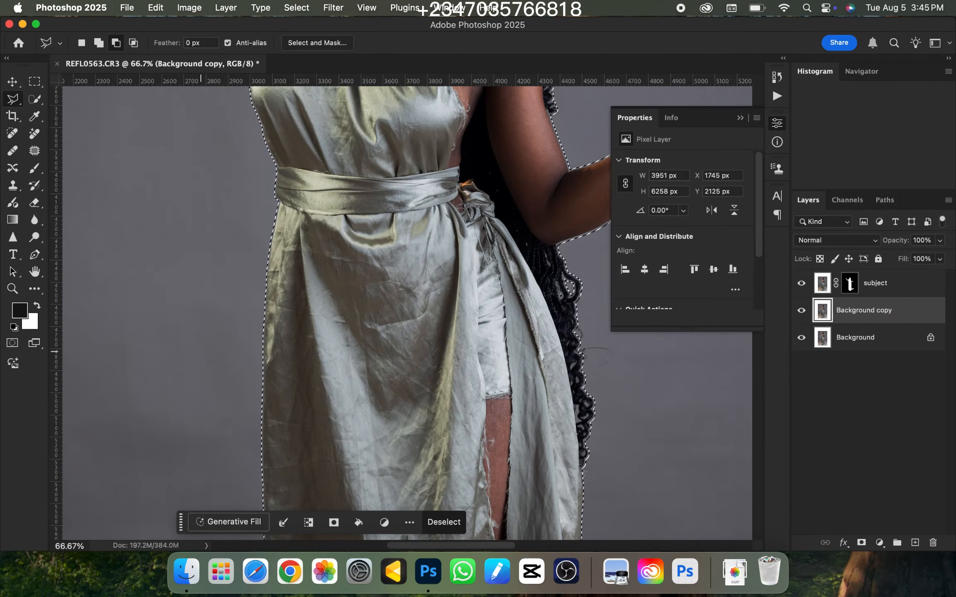
pyautogui.press('super+equal')
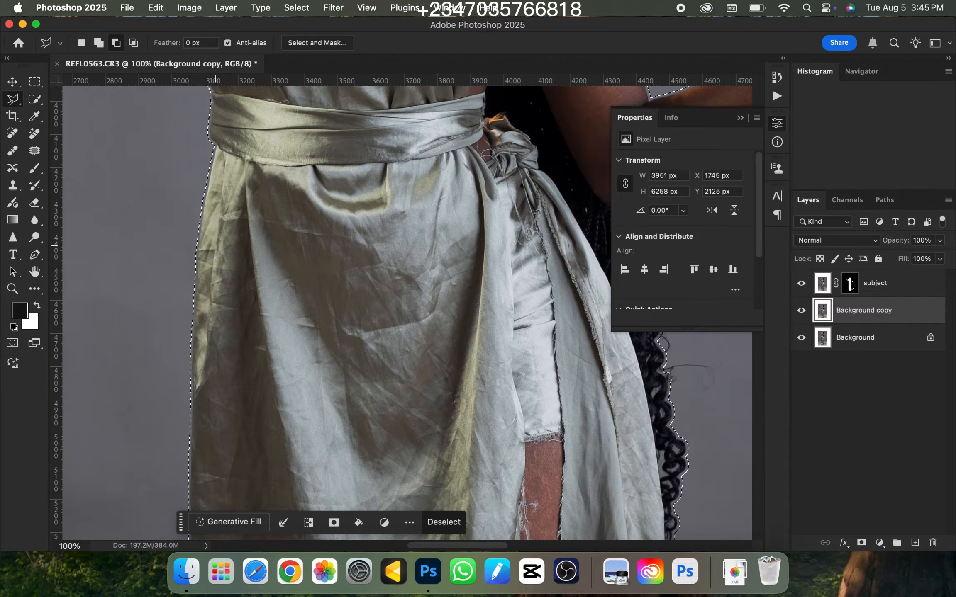
pyautogui.moveTo(274, 176); pyautogui.dragTo(405, 285)
pyautogui.press('super+equal')
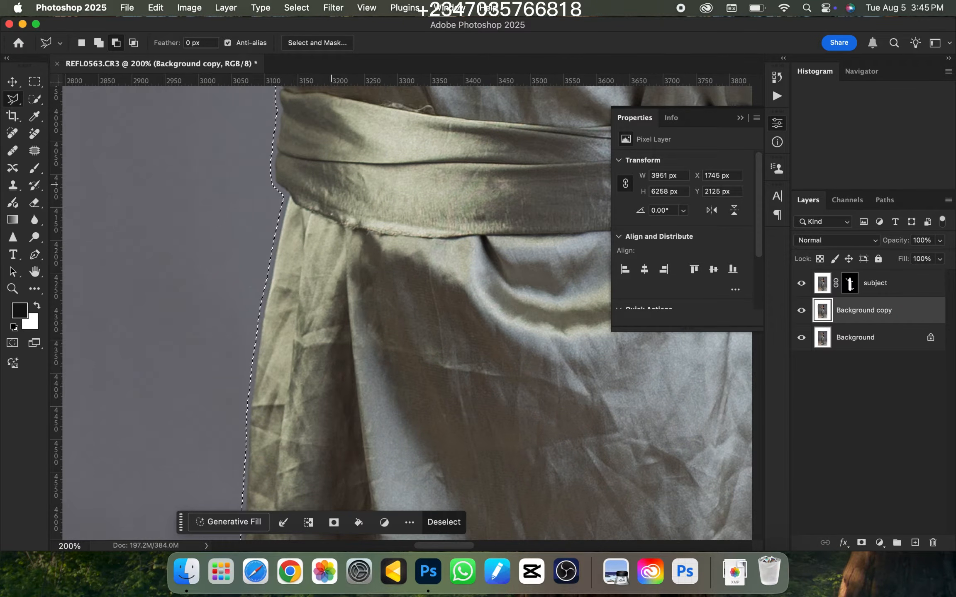
pyautogui.press('super+equal')
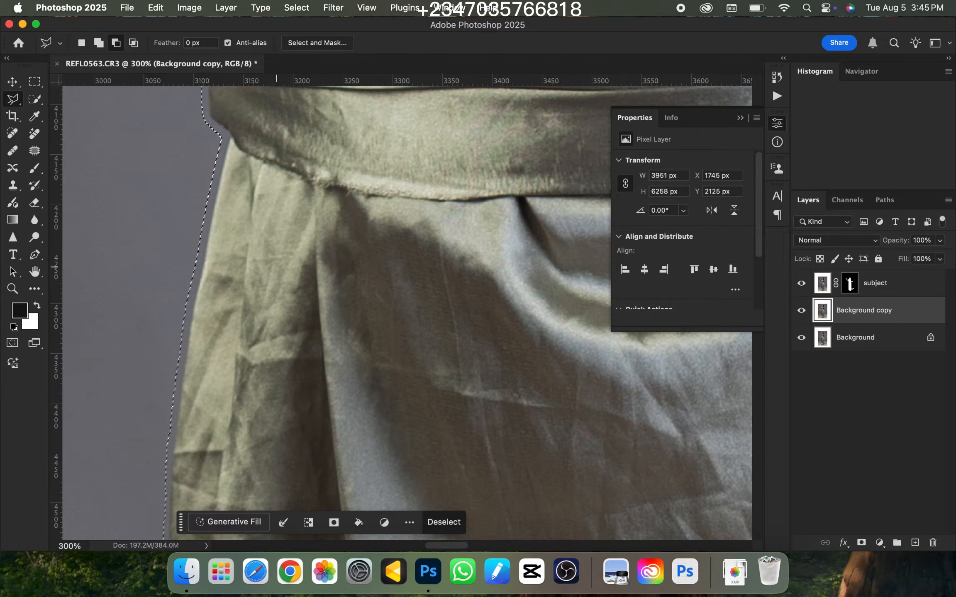
pyautogui.press('super+0')
pyautogui.press('super+minus')
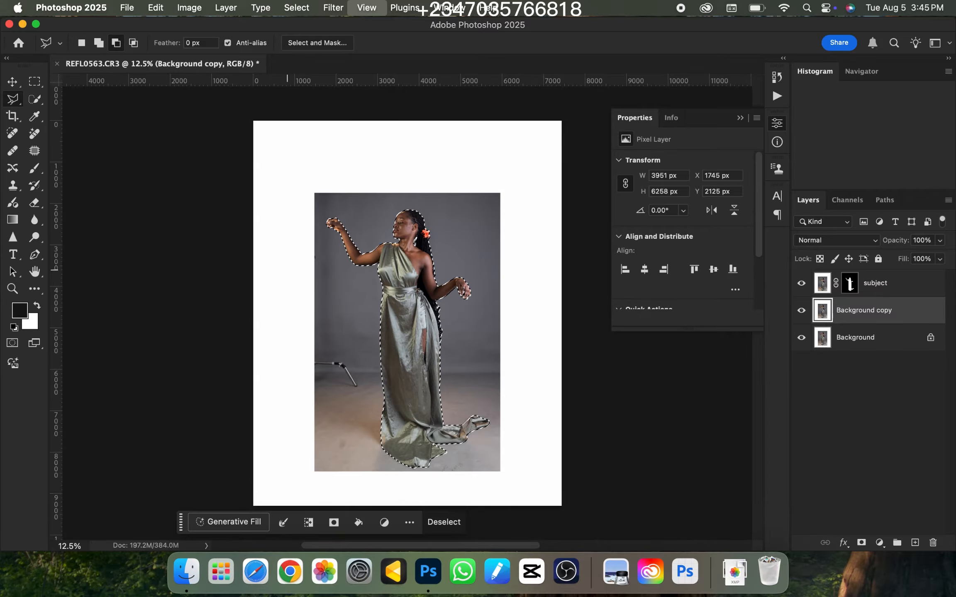
pyautogui.press('super+equal')
pyautogui.press('super+minus')
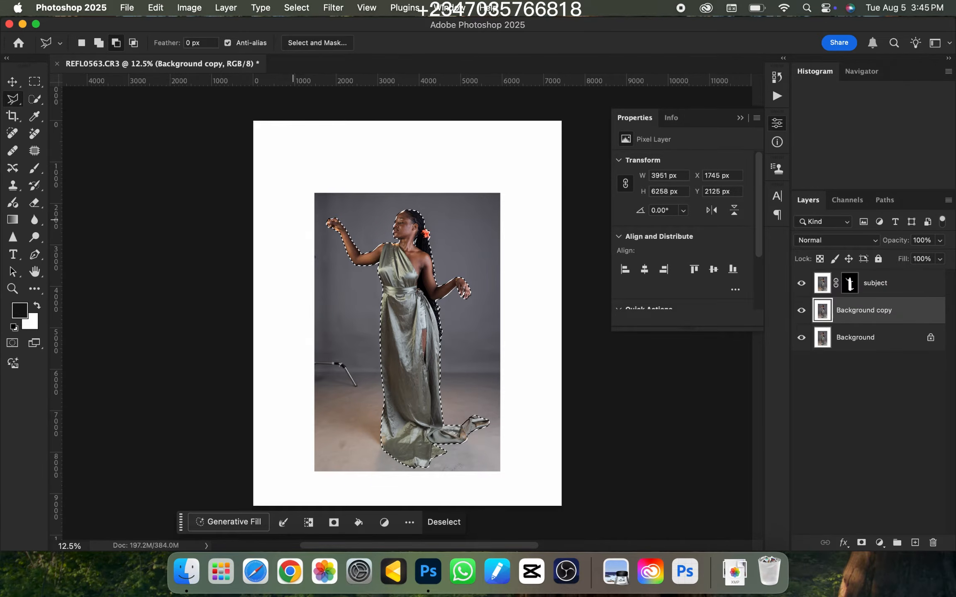
# Add the white canvas borders on all four sides and the light stand beside the woman to the selection with the Rectangular Marquee
pyautogui.press('super+minus')
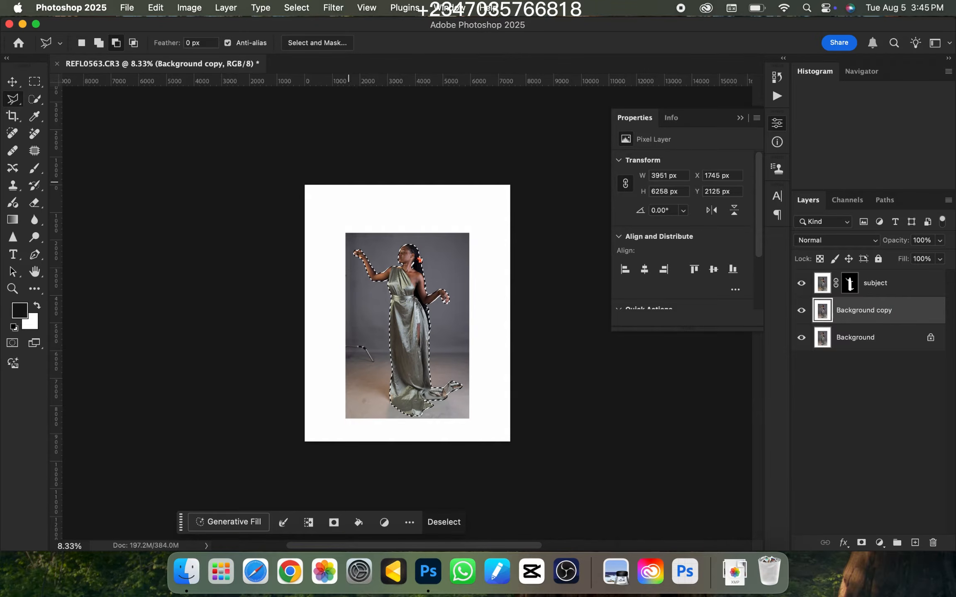
pyautogui.press('m')
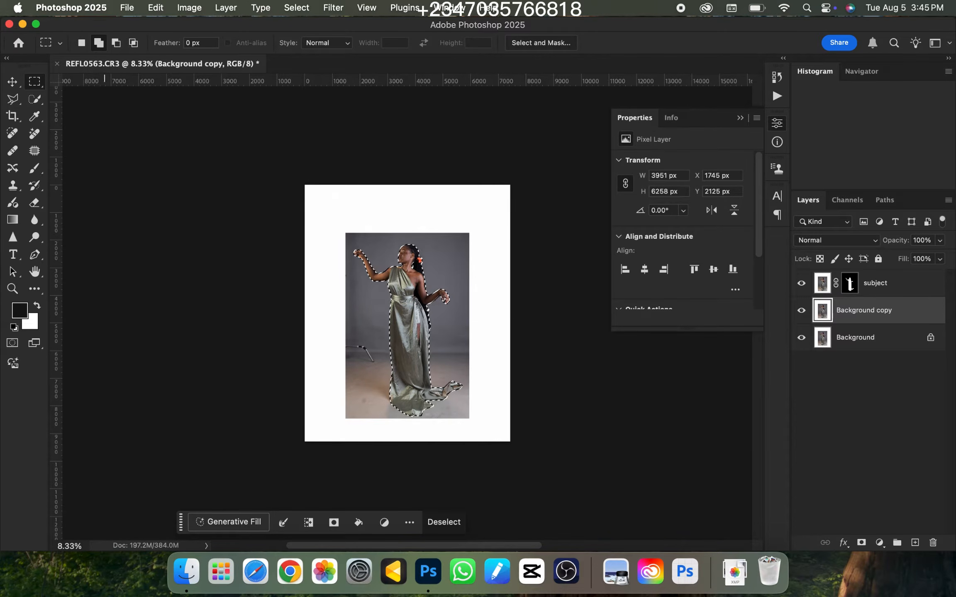
pyautogui.moveTo(277, 167); pyautogui.dragTo(556, 238)
pyautogui.moveTo(466, 233); pyautogui.dragTo(653, 509)
pyautogui.moveTo(254, 205); pyautogui.dragTo(350, 443)
pyautogui.moveTo(338, 336); pyautogui.dragTo(379, 367)
pyautogui.moveTo(510, 441); pyautogui.dragTo(330, 417)
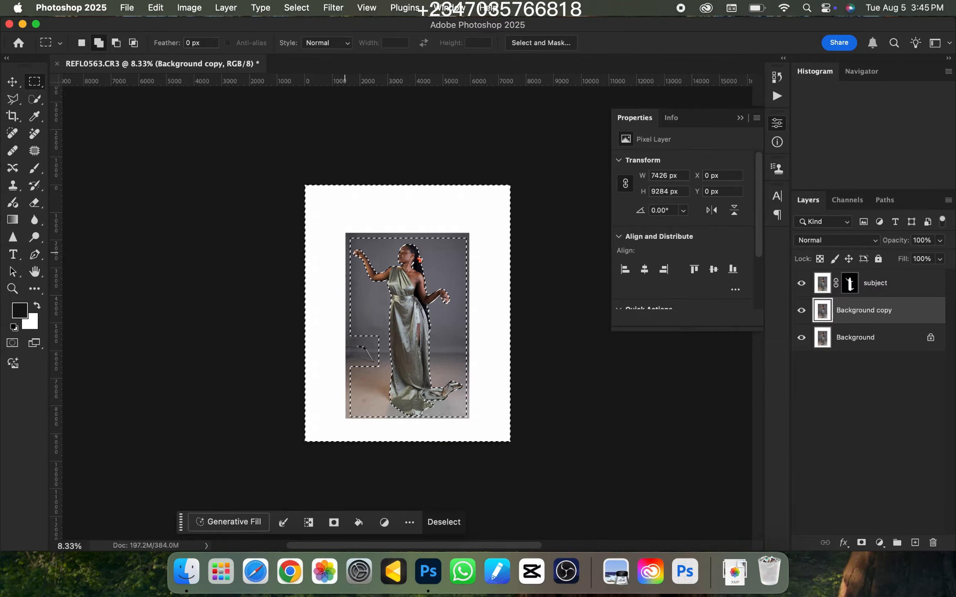
# Fill the selected areas of the background copy with Content-Aware at 100% opacity in Normal mode, and deselect
pyautogui.rightClick(396, 303)
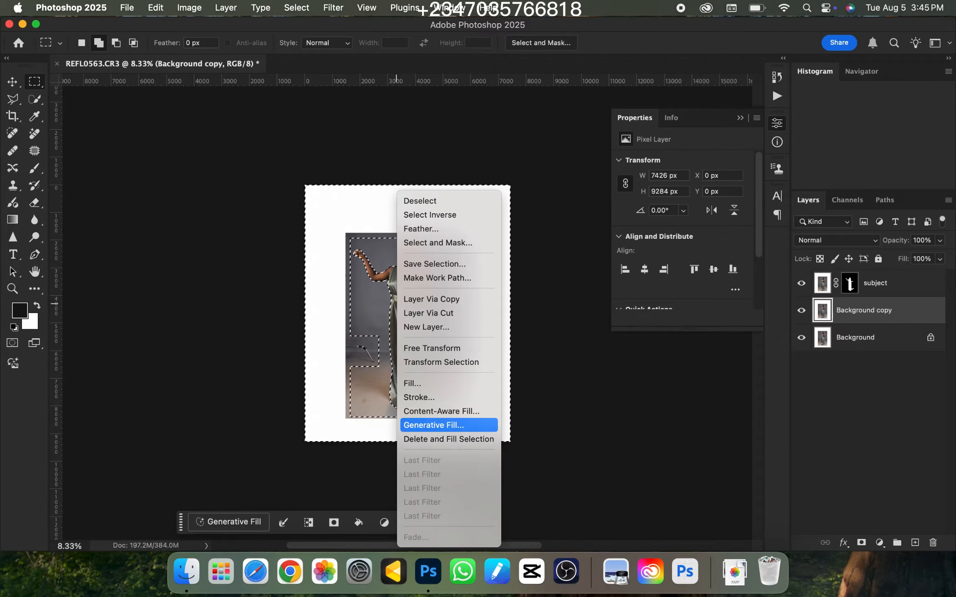
pyautogui.click(412, 383)
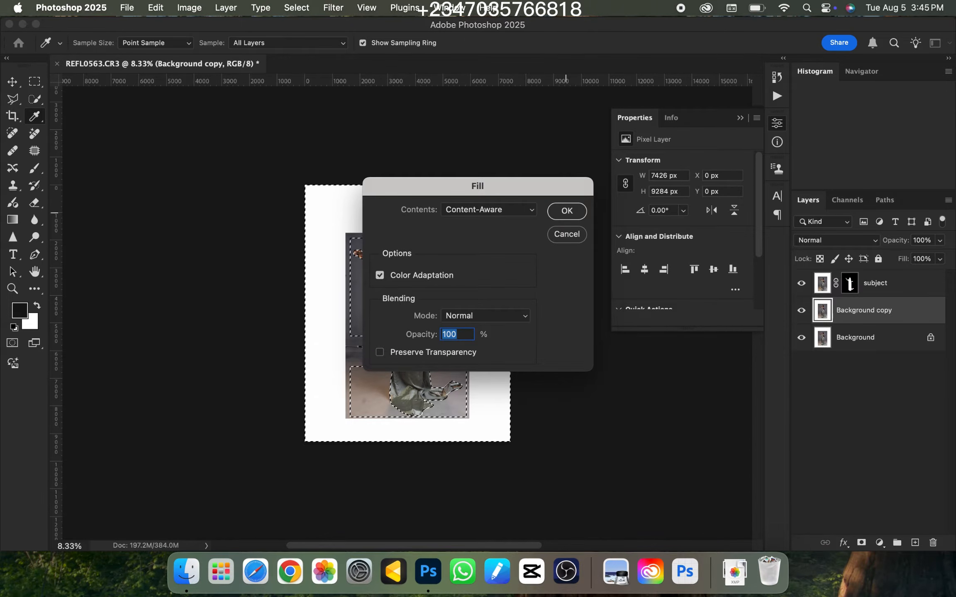
pyautogui.click(566, 210)
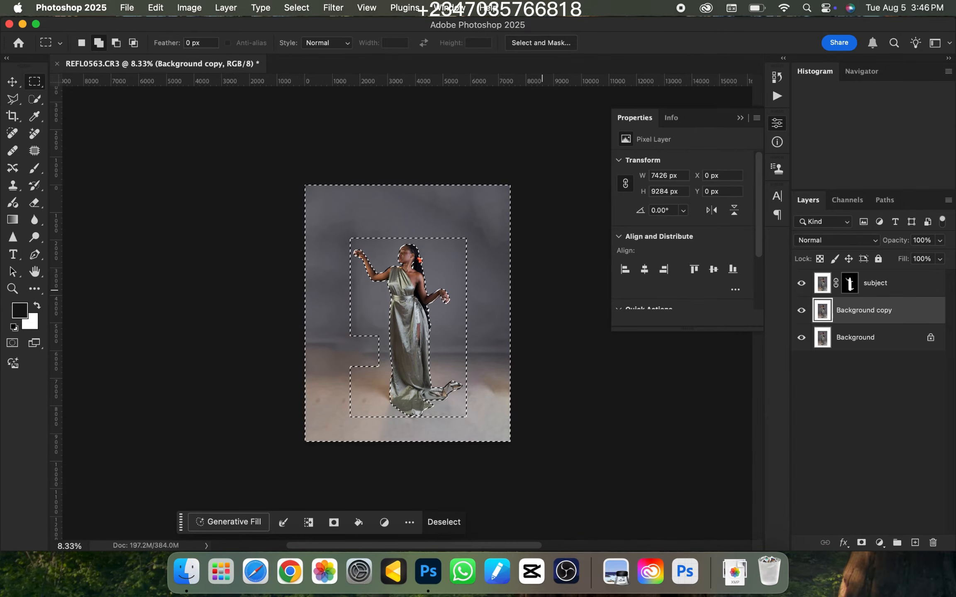
pyautogui.press('super+d')
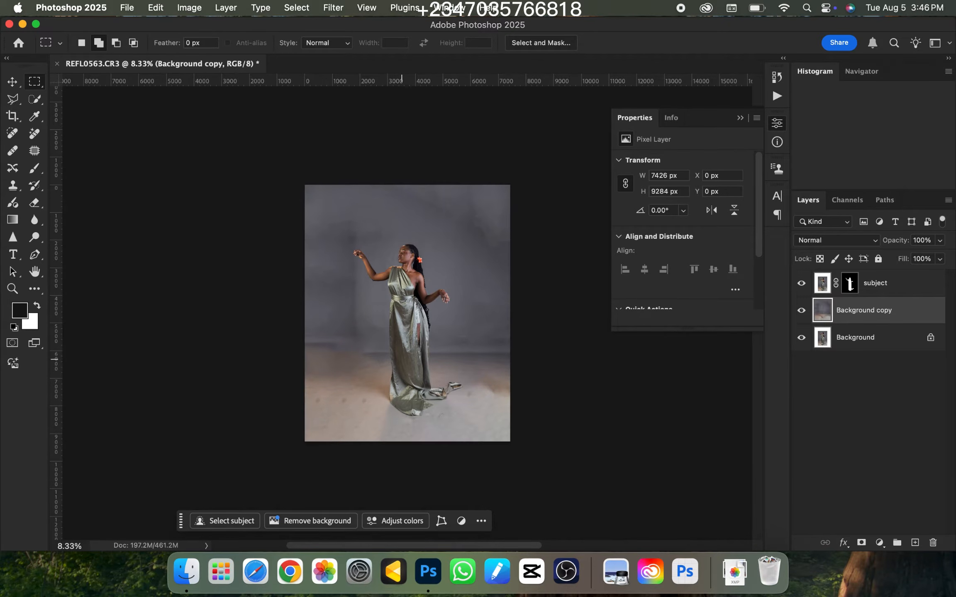
# Examine the filled backdrop and floor around the woman for blotches and visible seams
pyautogui.press('super+equal')
pyautogui.press('super+minus')
pyautogui.press('super+equal')
pyautogui.press('super+minus')
pyautogui.press('super+equal')
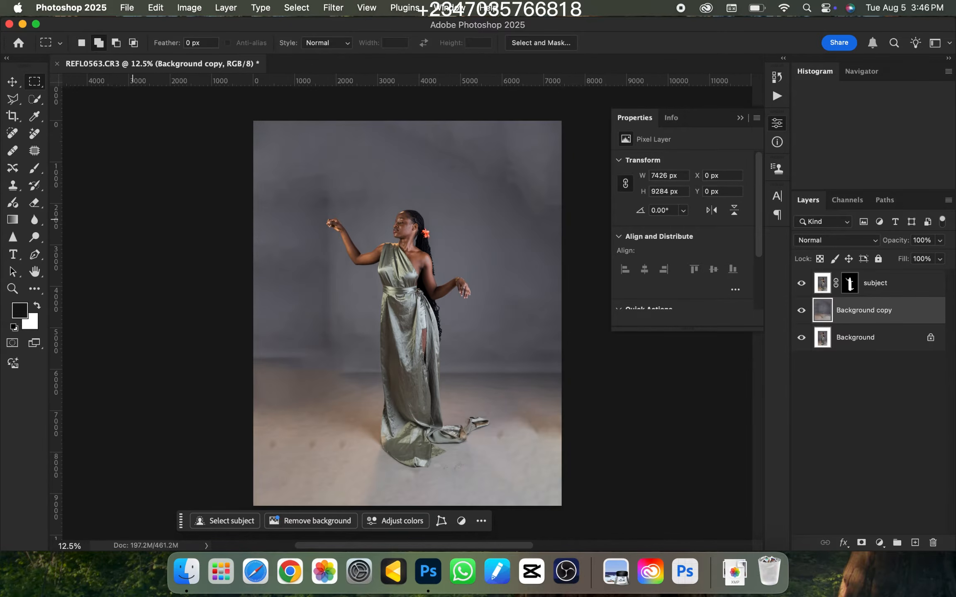
pyautogui.press('super+minus')
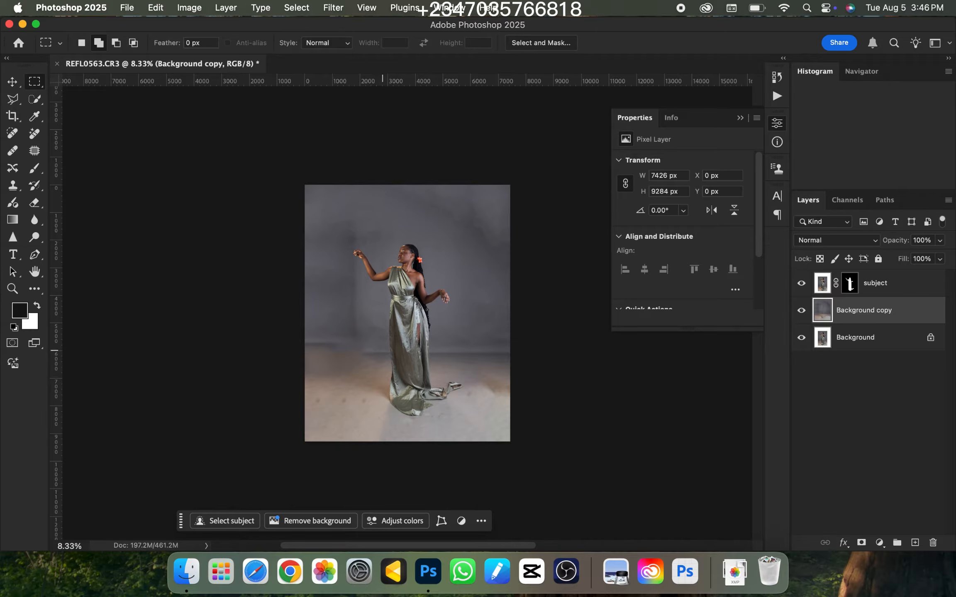
pyautogui.press('super+equal')
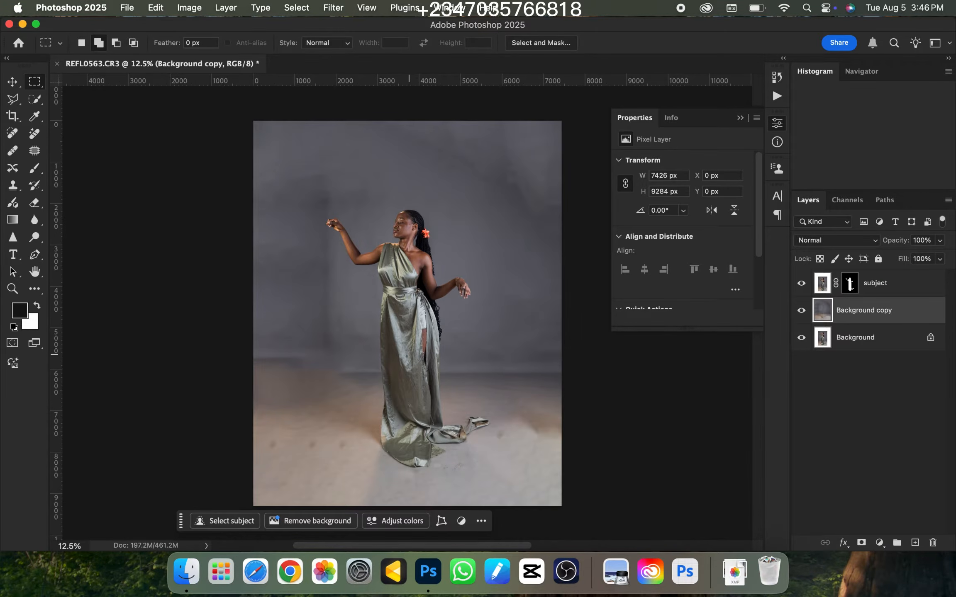
pyautogui.press('super+minus')
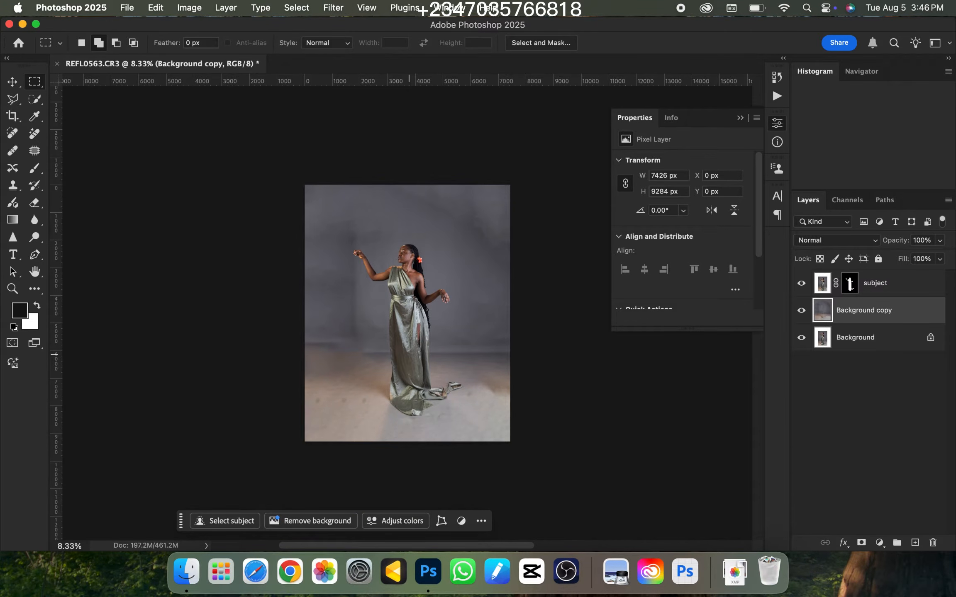
# Compare the full composition with closer views of the woman and the rebuilt backdrop to judge how they blend
pyautogui.press('super+equal')
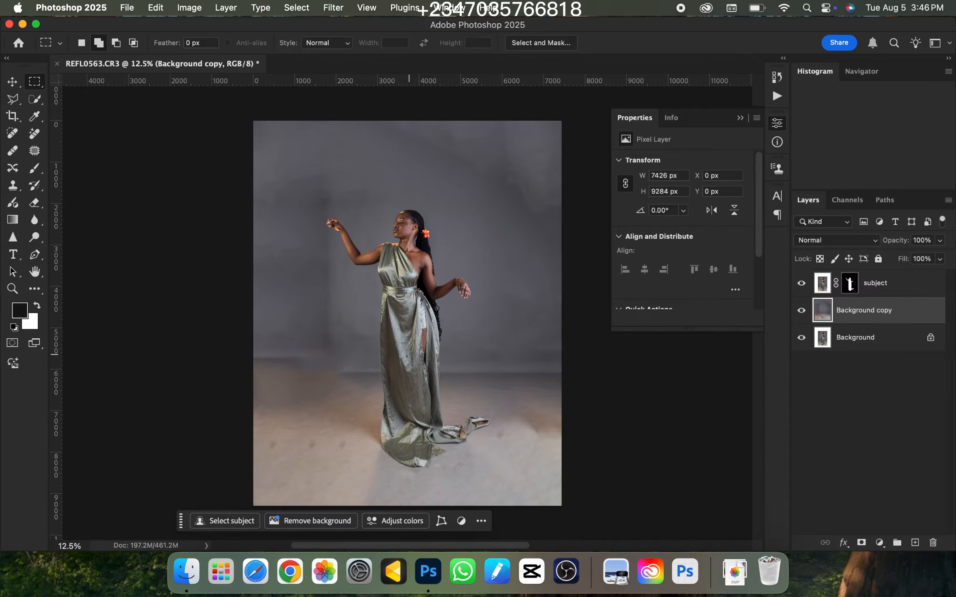
pyautogui.press('super+equal')
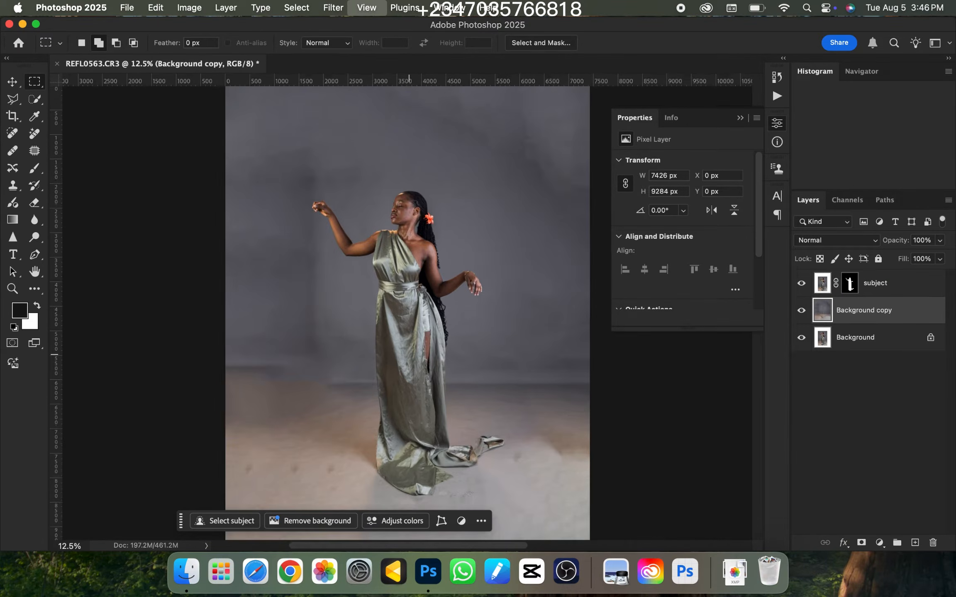
pyautogui.press('super+equal')
pyautogui.press('super+minus')
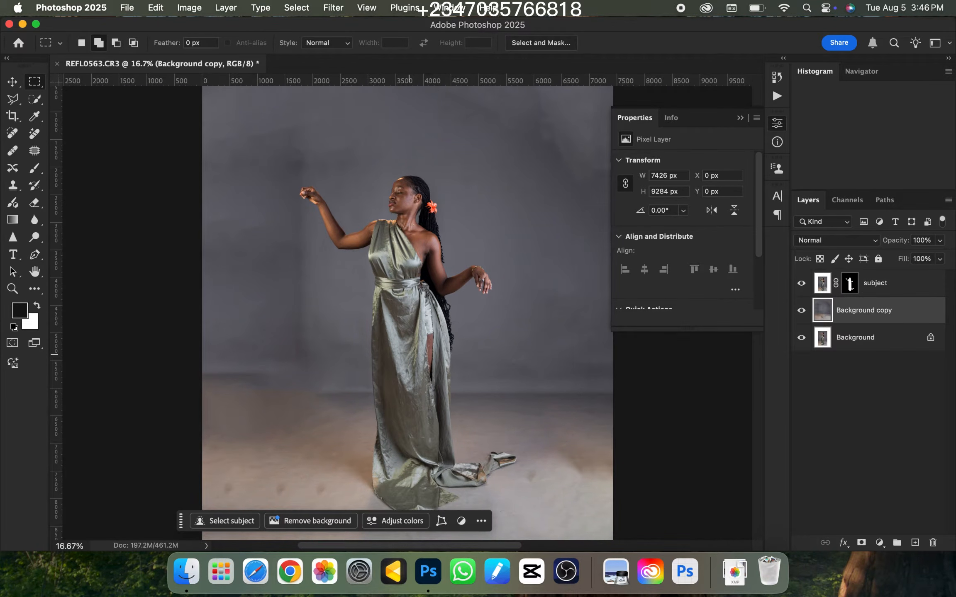
pyautogui.press('super+minus')
pyautogui.press('super+equal')
pyautogui.press('super+minus')
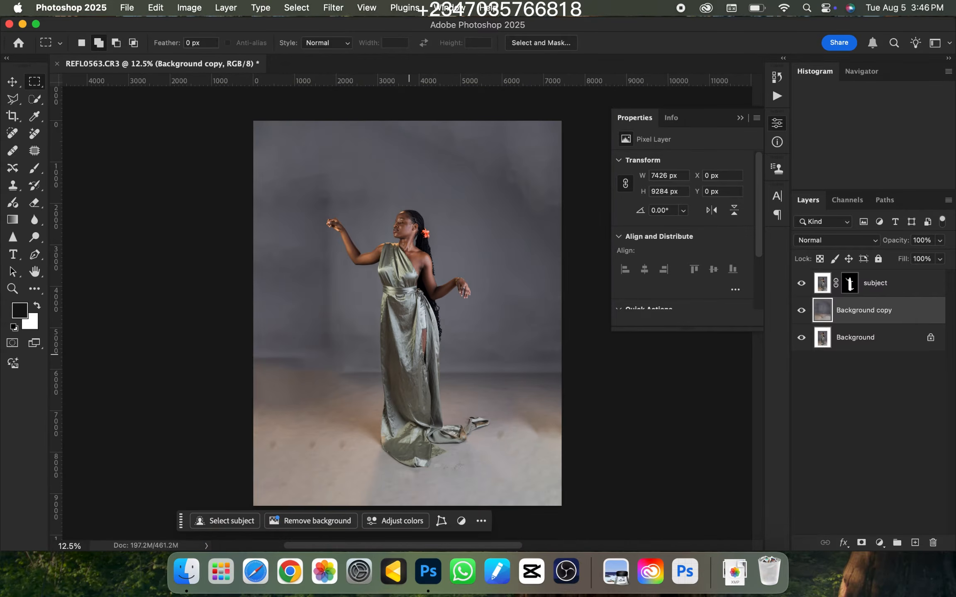
pyautogui.press('super+equal')
pyautogui.press('super+minus')
pyautogui.press('super+equal')
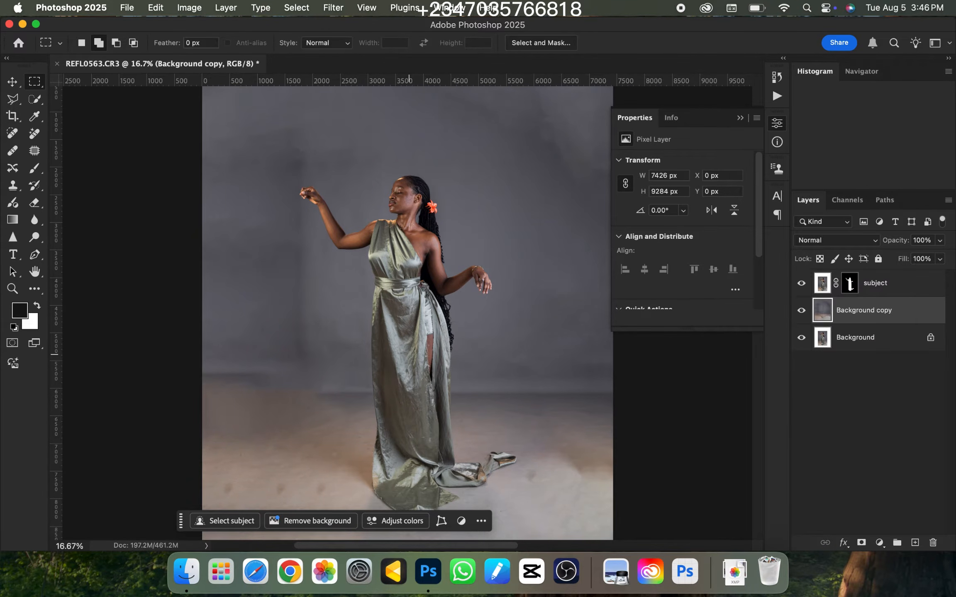
pyautogui.press('super+minus')
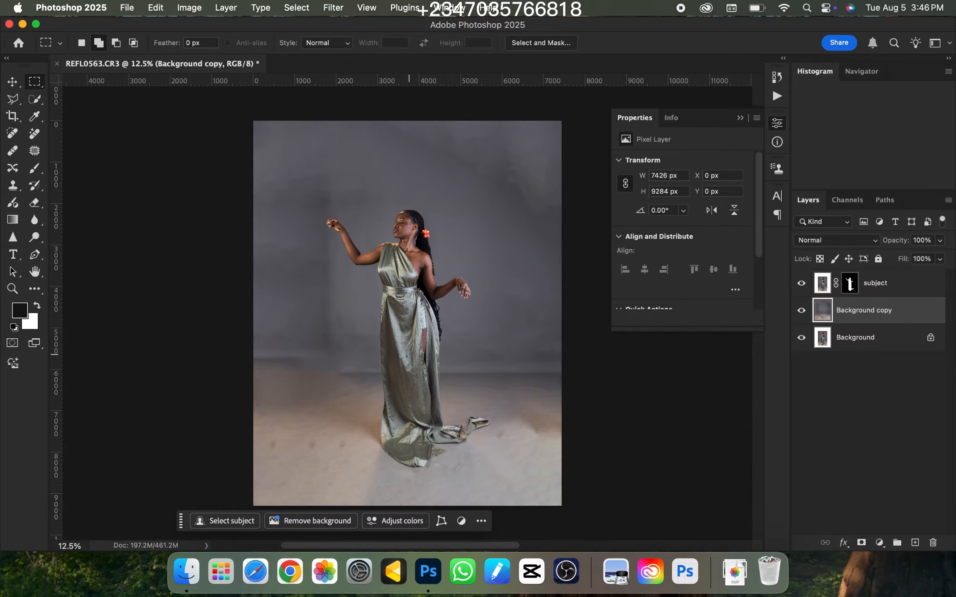
pyautogui.press('super+equal')
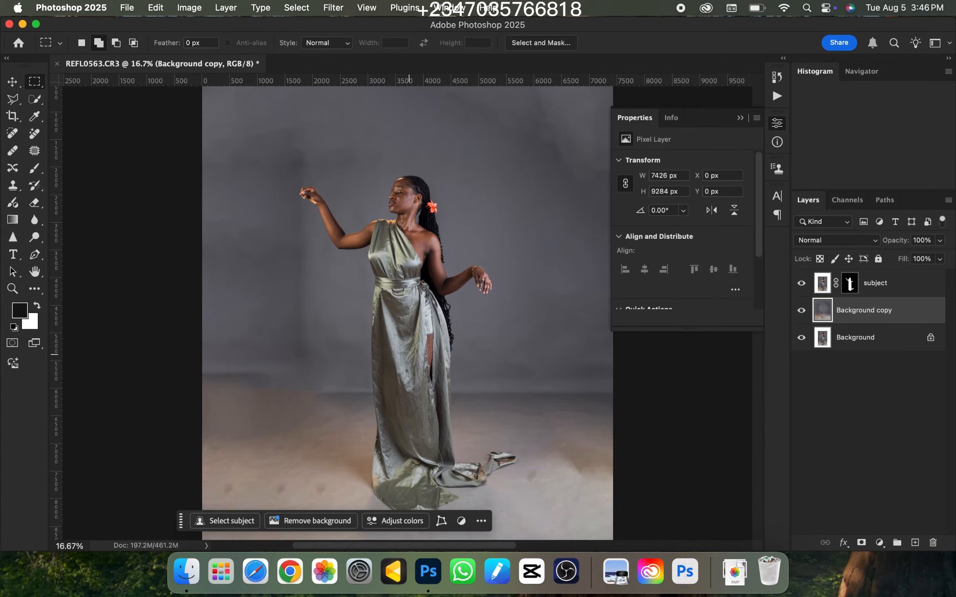
pyautogui.press('super+minus')
pyautogui.press('super+equal')
pyautogui.press('super+minus')
pyautogui.press('super+equal')
pyautogui.press('super+equal')
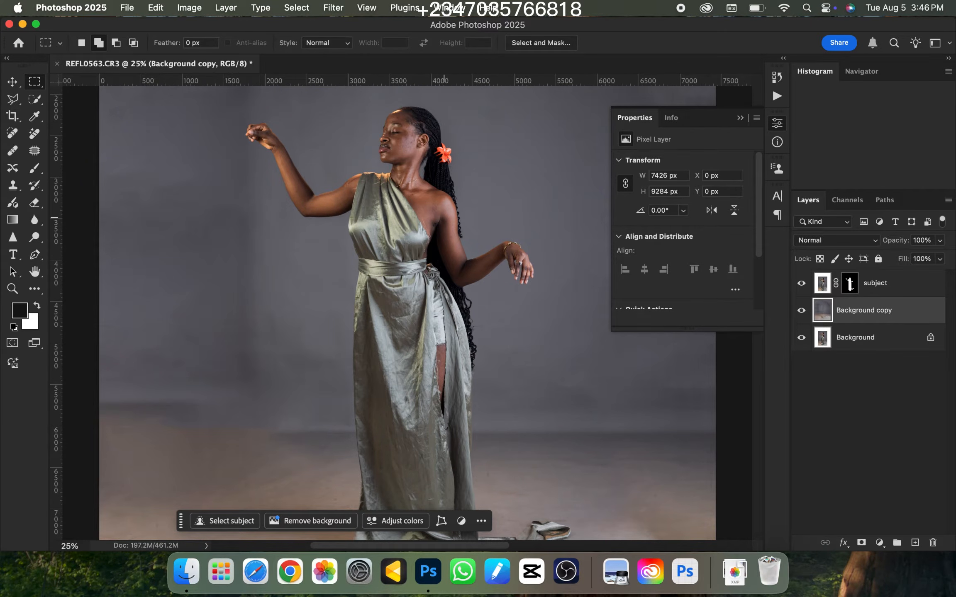
pyautogui.press('super+minus')
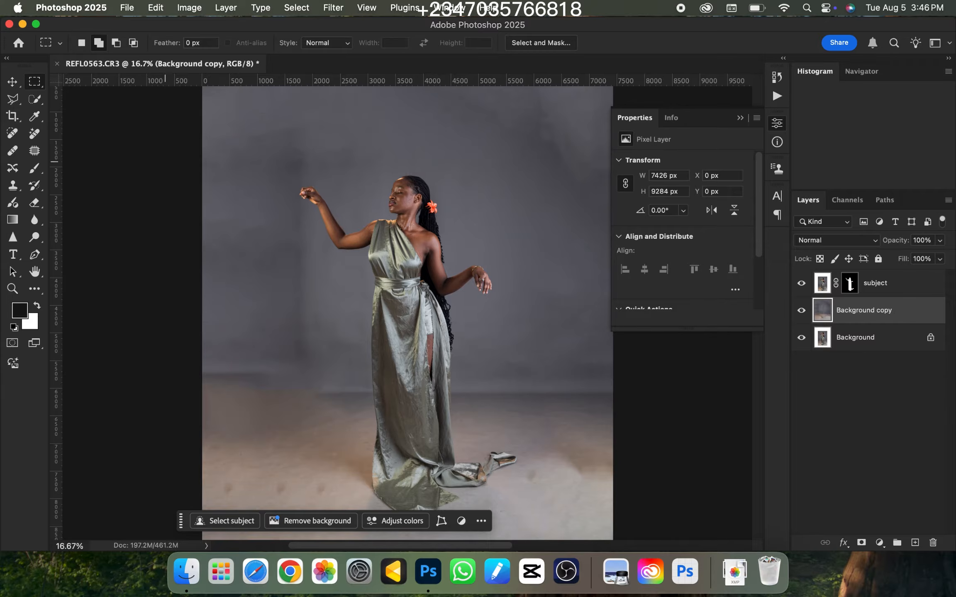
# Switch to Finder, locate the sword image pngwing.com (6).png in Downloads, and place it into the portrait document
pyautogui.click(186, 571)
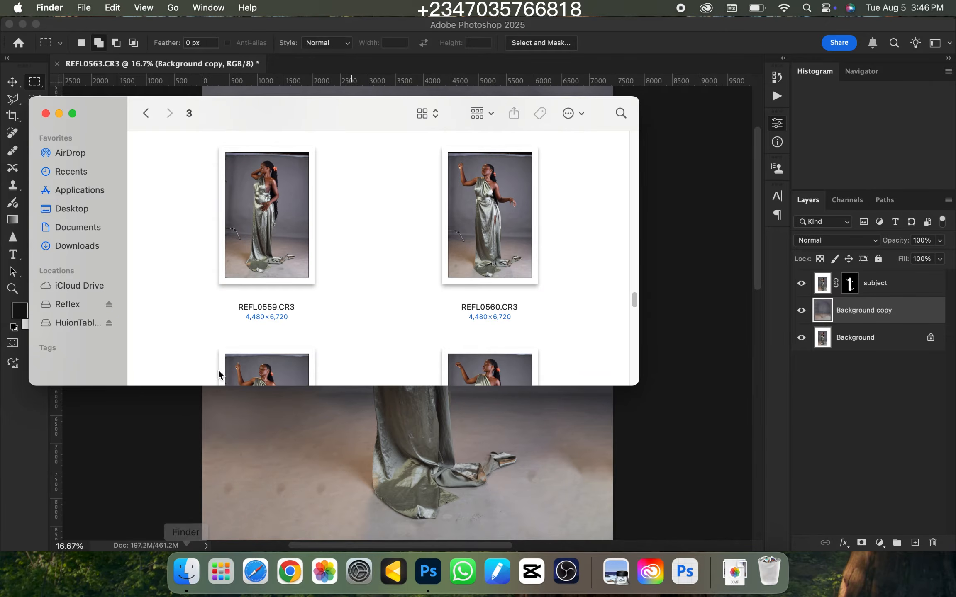
pyautogui.click(65, 247)
pyautogui.moveTo(637, 171); pyautogui.dragTo(631, 254)
pyautogui.click(224, 207)
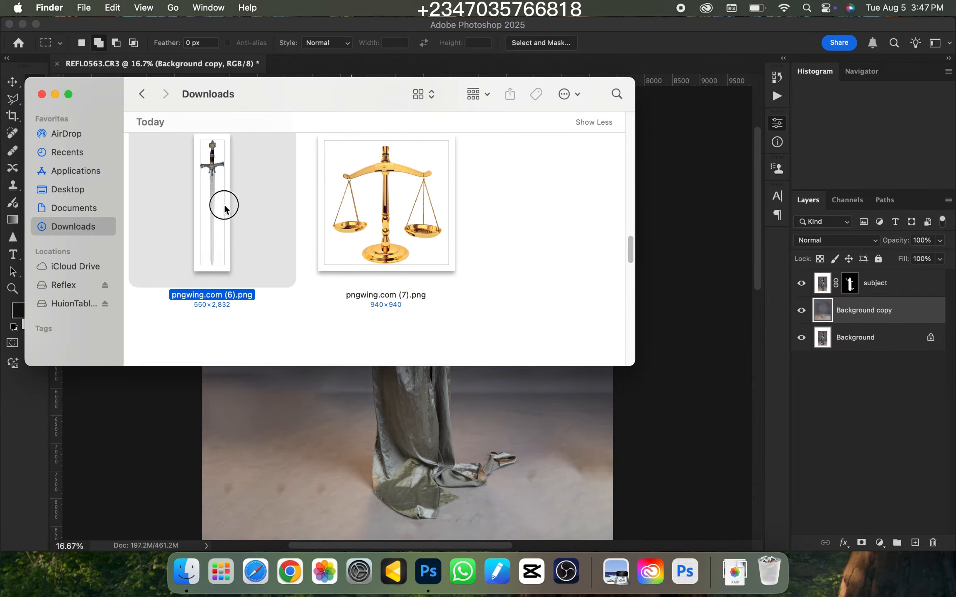
pyautogui.moveTo(214, 212); pyautogui.dragTo(361, 430)
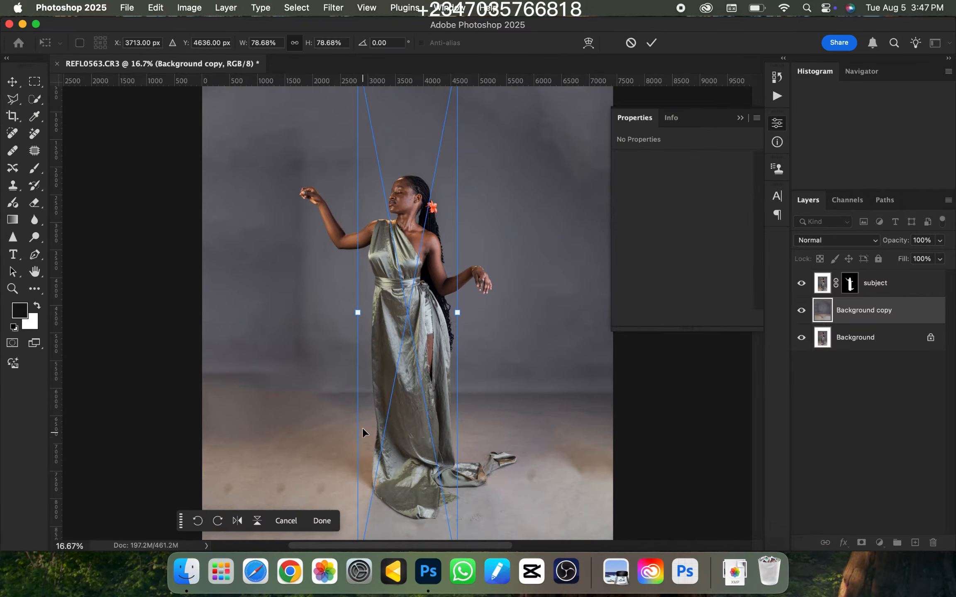
# Scale the placed sword to about 623 by 3207 px, rotate it 180°, and set it blade-up at the woman's raised hand
pyautogui.press('super+minus')
pyautogui.press('super+minus')
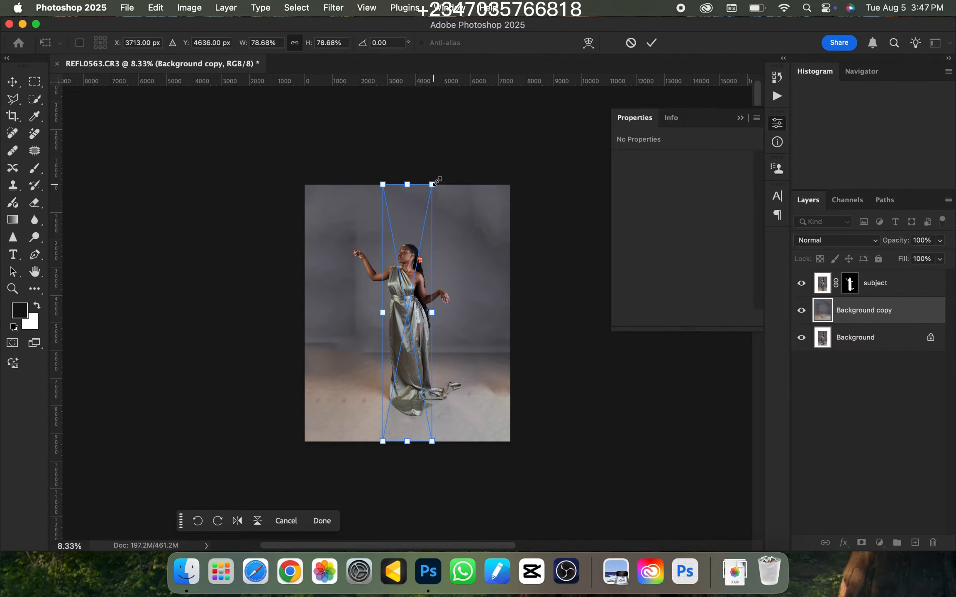
pyautogui.moveTo(437, 180); pyautogui.dragTo(401, 343)
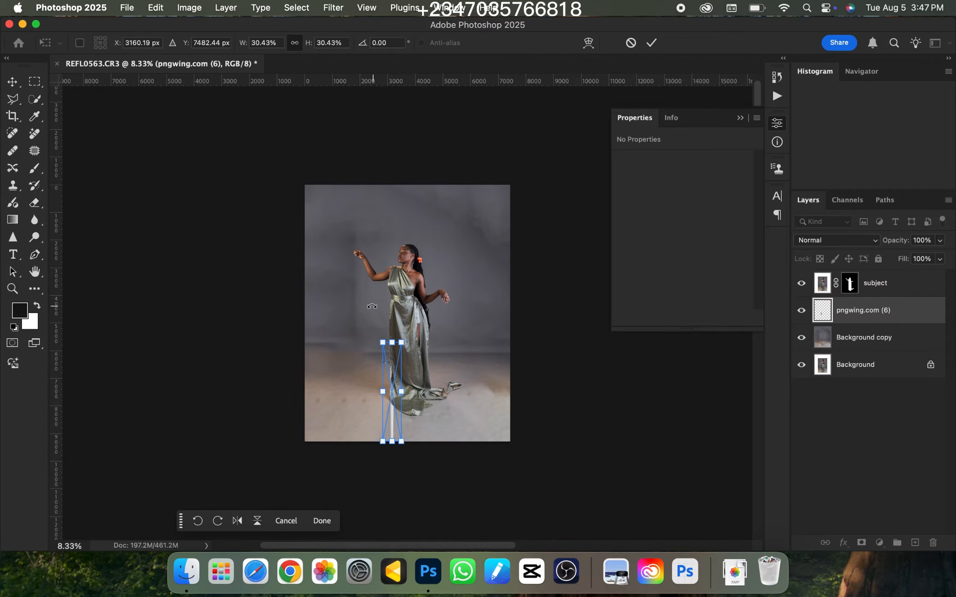
pyautogui.moveTo(371, 306); pyautogui.dragTo(411, 494)
pyautogui.moveTo(390, 406); pyautogui.dragTo(360, 238)
pyautogui.moveTo(363, 179); pyautogui.dragTo(361, 184)
pyautogui.press('Return')
# Move the sword layer above the subject layer in the stacking order
pyautogui.press('super+plus')
pyautogui.press('super+plus')
pyautogui.press('super+plus')
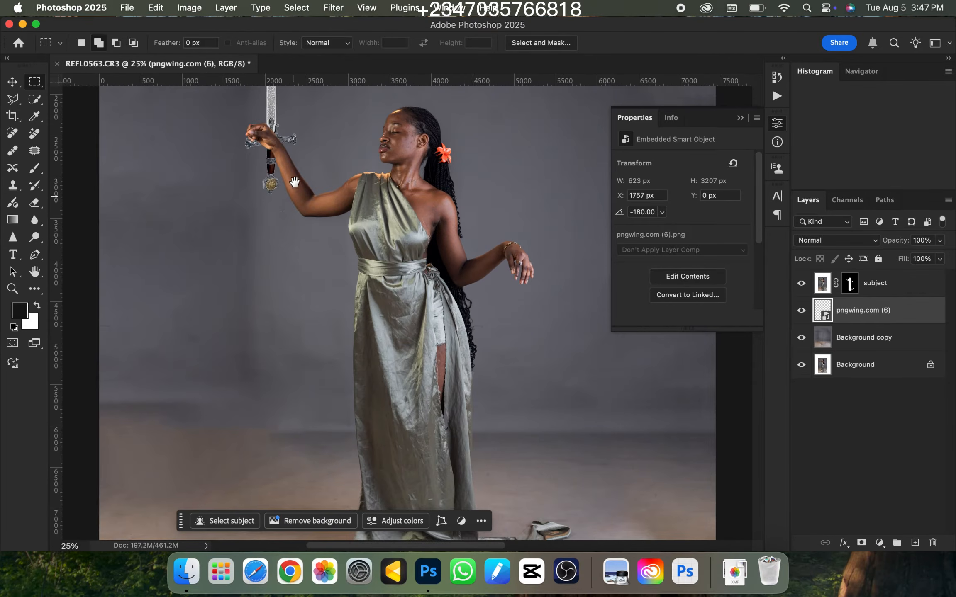
pyautogui.moveTo(294, 182); pyautogui.dragTo(461, 360)
pyautogui.moveTo(842, 312); pyautogui.dragTo(861, 274)
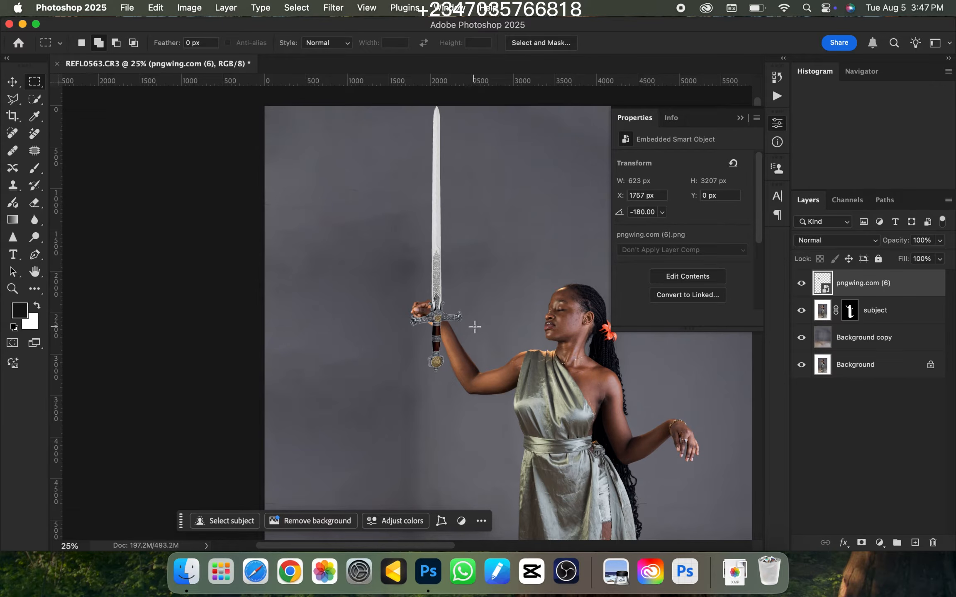
# Shift the sword to about X 1620 px, Y -308 px so that its grip crosses the woman's raised hand
pyautogui.press('v')
pyautogui.click(435, 321)
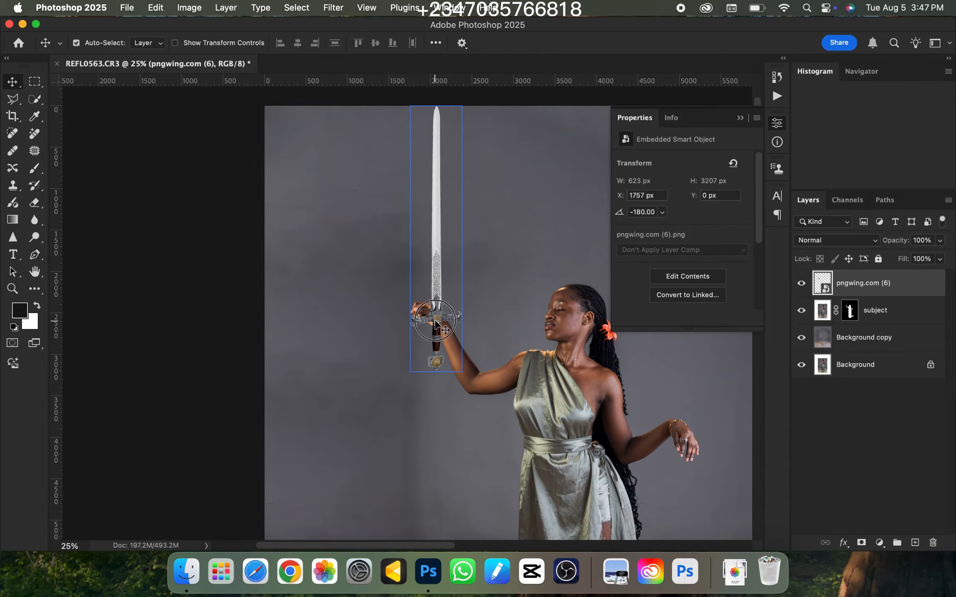
pyautogui.moveTo(435, 322); pyautogui.dragTo(424, 297)
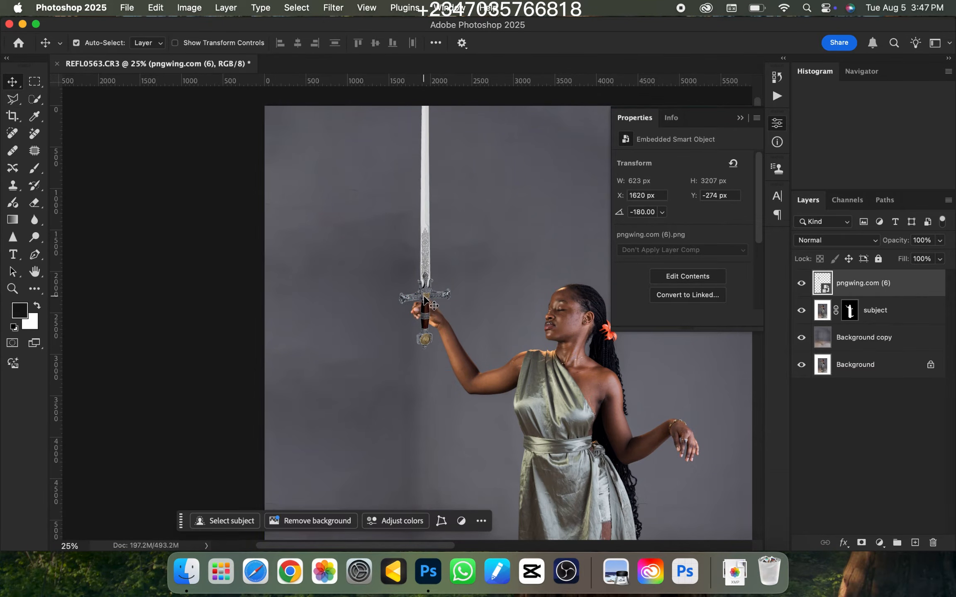
pyautogui.press('super+equal')
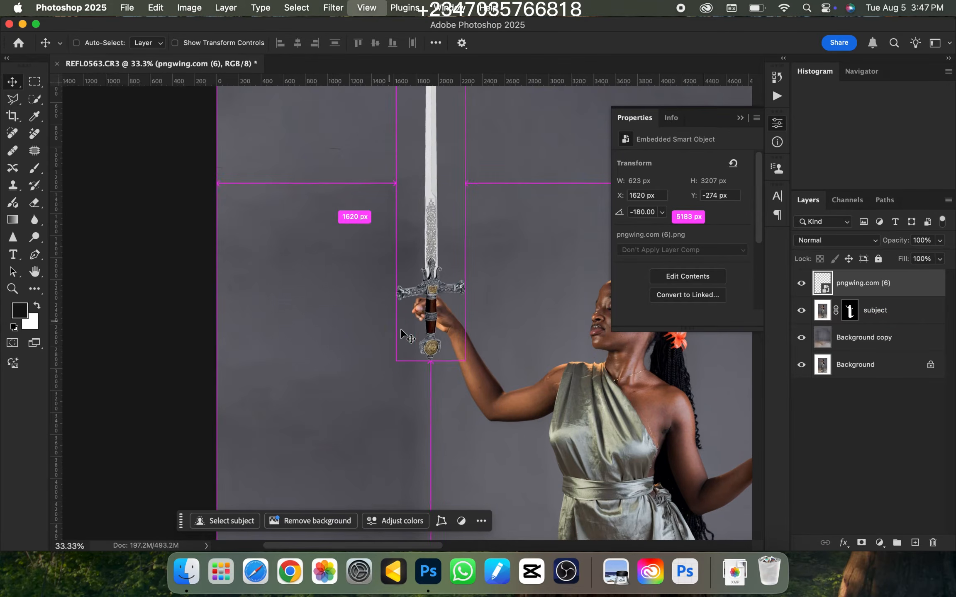
pyautogui.press('super+equal')
pyautogui.press('super+equal')
pyautogui.press('super+equal')
pyautogui.moveTo(475, 282); pyautogui.dragTo(473, 270)
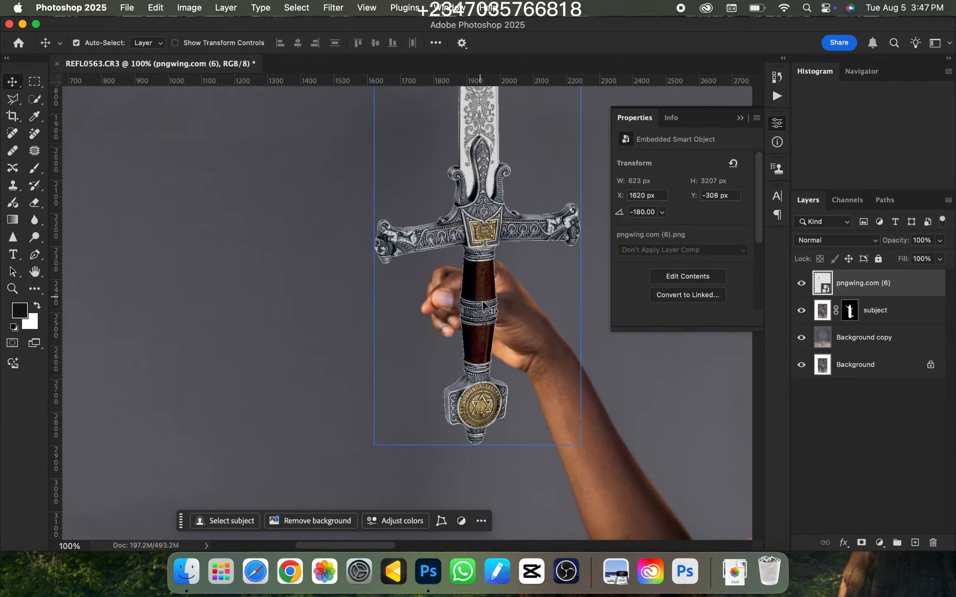
# Lower the sword layer's opacity to 8% so the fingers behind the grip can be traced
pyautogui.click(942, 241)
pyautogui.moveTo(899, 257); pyautogui.dragTo(891, 267)
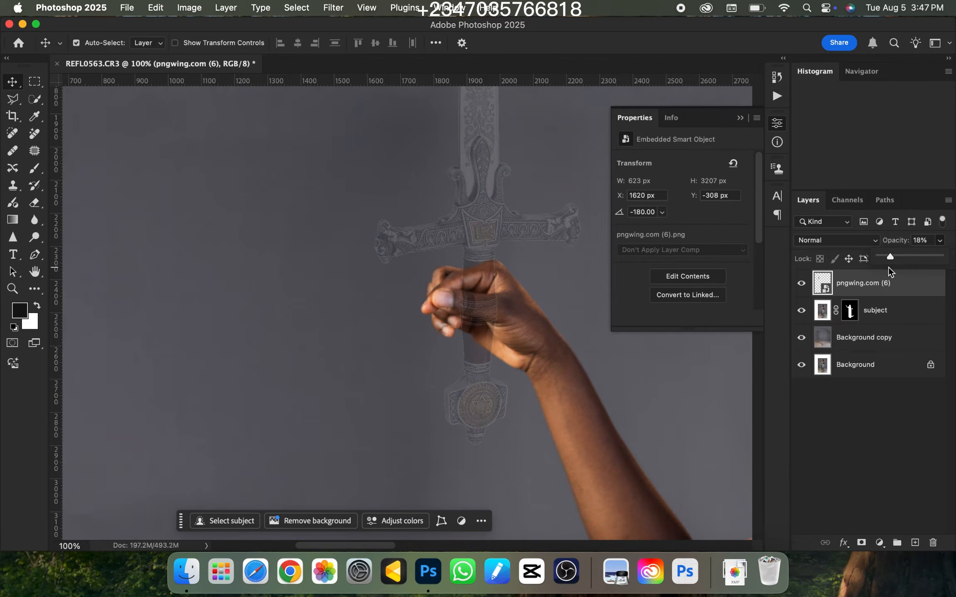
pyautogui.press('super+plus')
pyautogui.moveTo(523, 305); pyautogui.dragTo(470, 277)
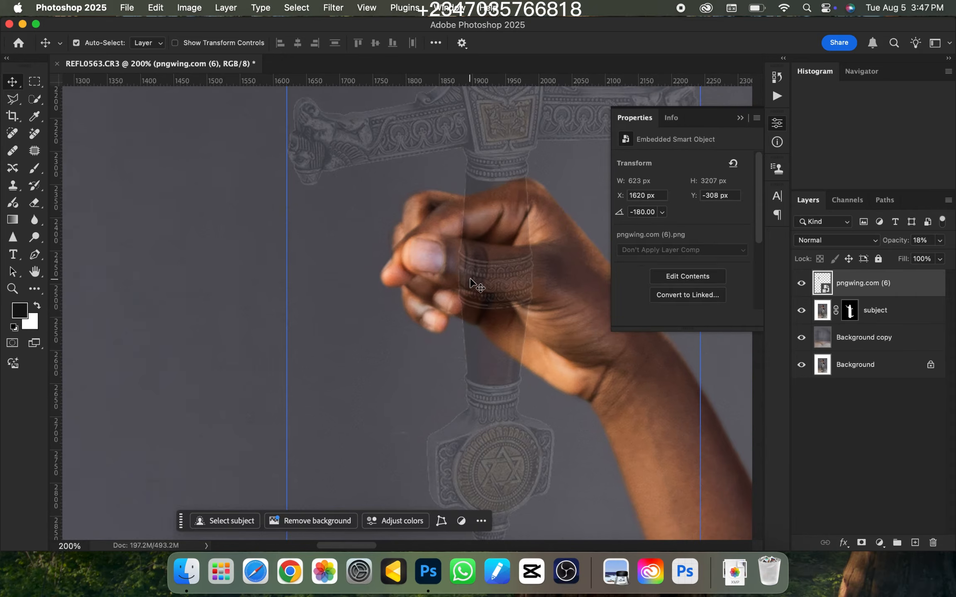
pyautogui.click(940, 241)
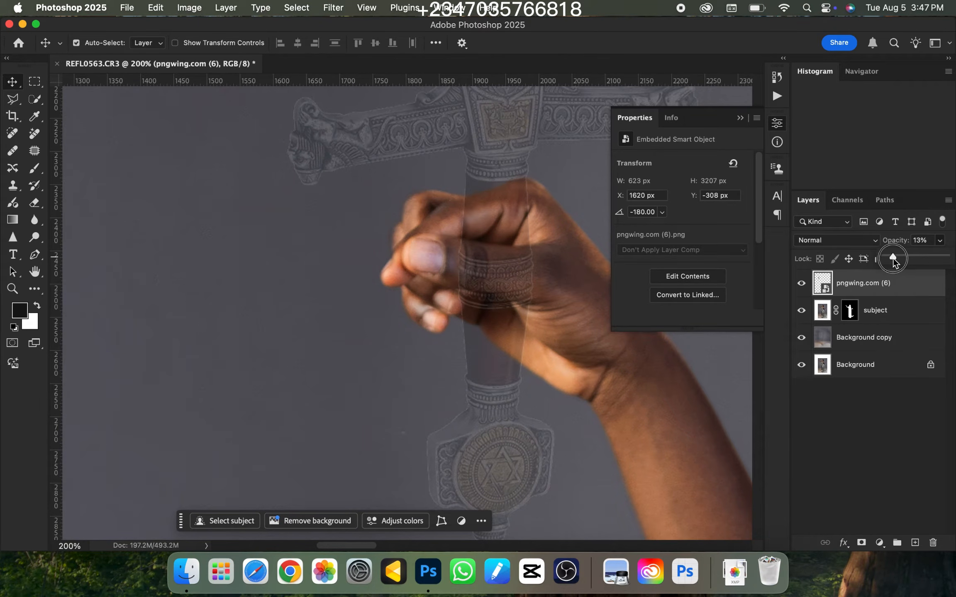
pyautogui.moveTo(893, 259); pyautogui.dragTo(889, 257)
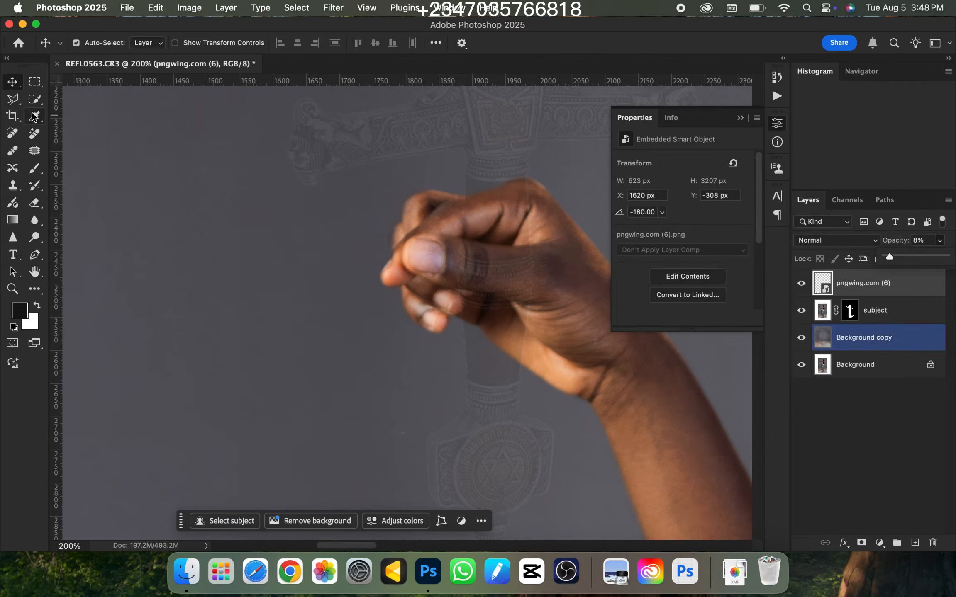
# Outline the part of the finger overlapping the sword's grip with the Polygonal Lasso
pyautogui.click(14, 101)
pyautogui.click(458, 289)
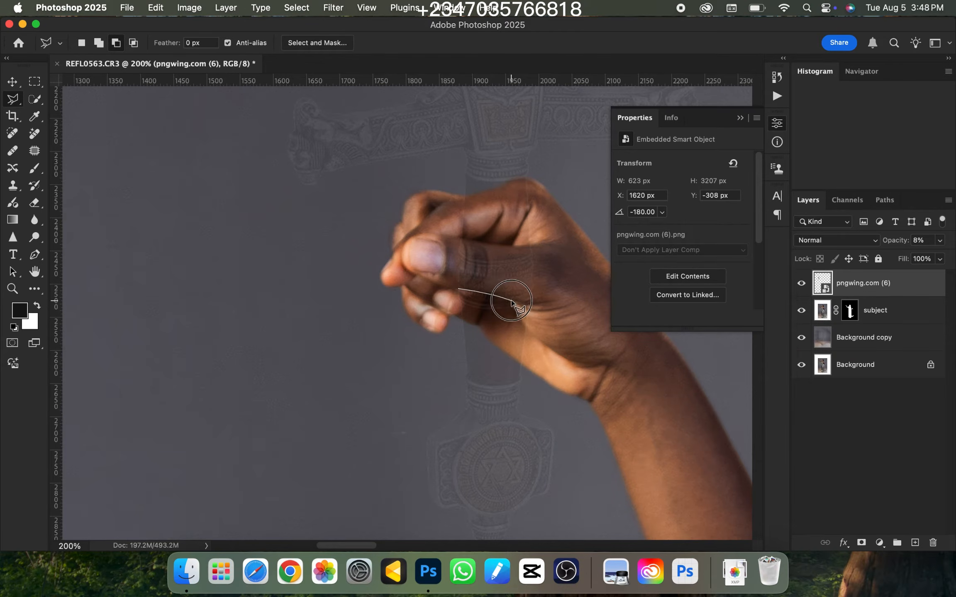
pyautogui.click(529, 306)
pyautogui.click(540, 258)
pyautogui.click(514, 246)
pyautogui.click(455, 288)
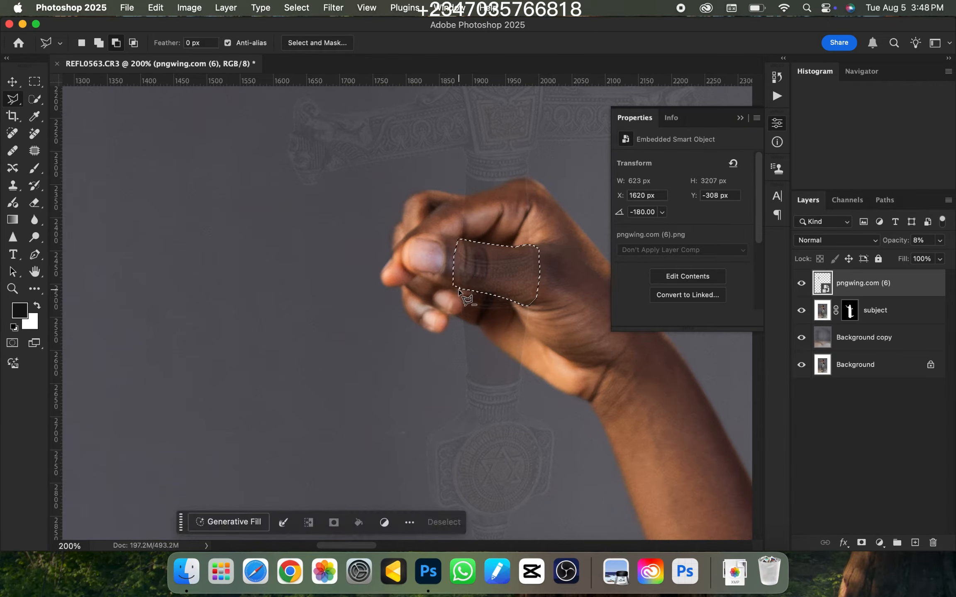
# Restore the sword layer's opacity to 100% and add a layer mask that hides the selected finger area
pyautogui.press('super+minus')
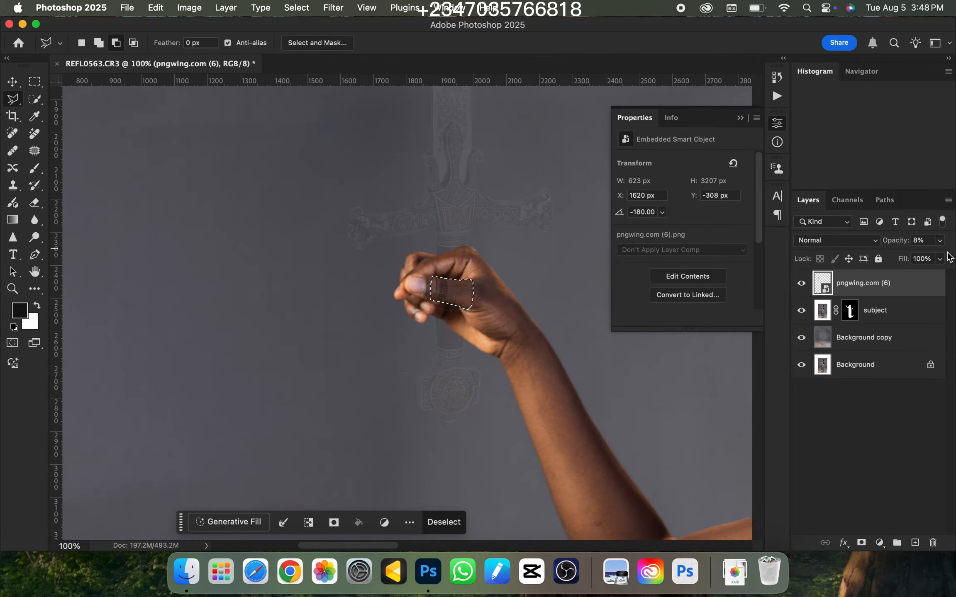
pyautogui.click(940, 240)
pyautogui.moveTo(899, 256); pyautogui.dragTo(933, 257)
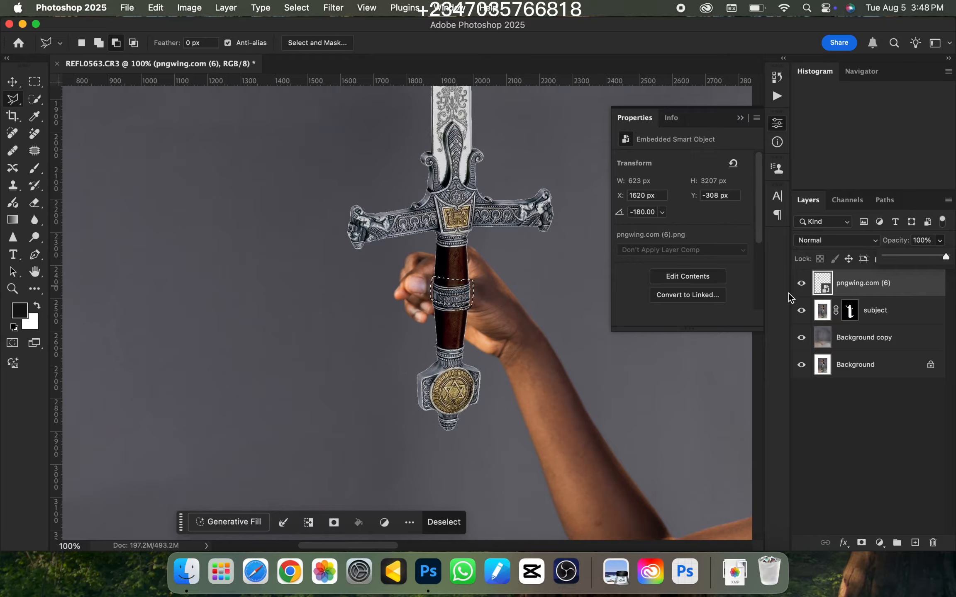
pyautogui.click(819, 161)
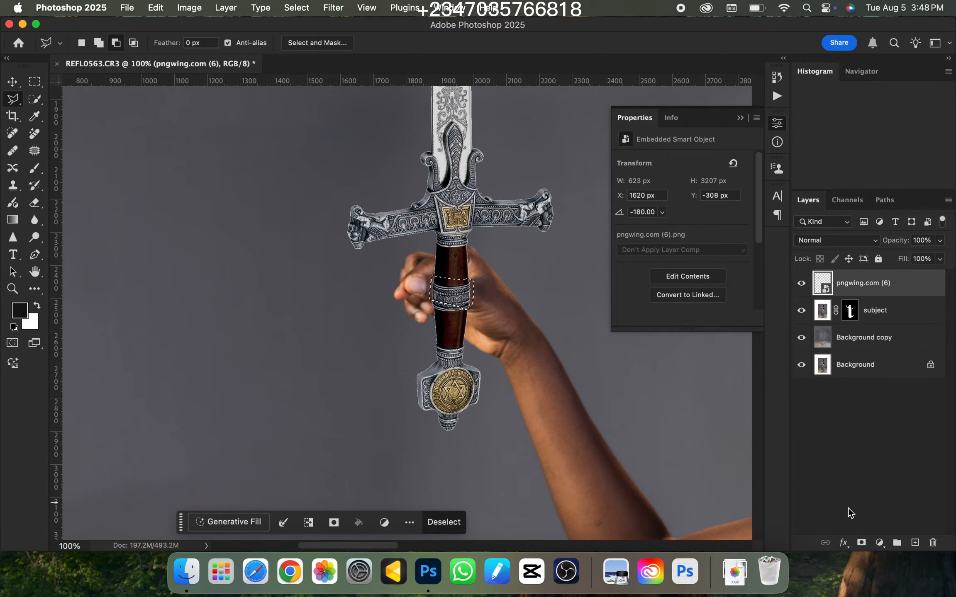
pyautogui.click(861, 543)
# Examine how the masked sword sits in the woman's hand, both close up and in the whole composition
pyautogui.press('super+minus')
pyautogui.press('super+minus')
pyautogui.press('super+minus')
pyautogui.press('super+minus')
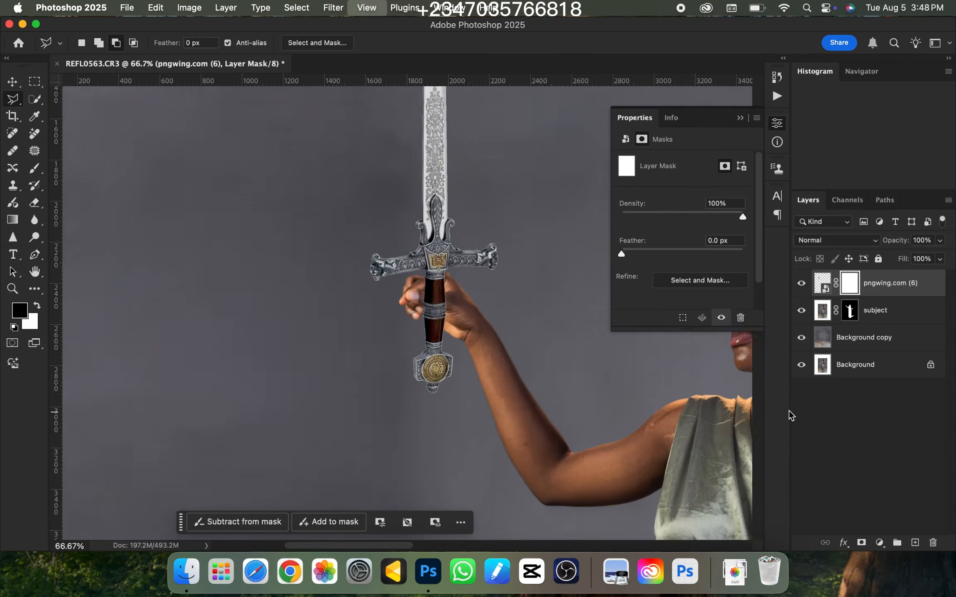
pyautogui.press('super+minus')
pyautogui.press('super+minus')
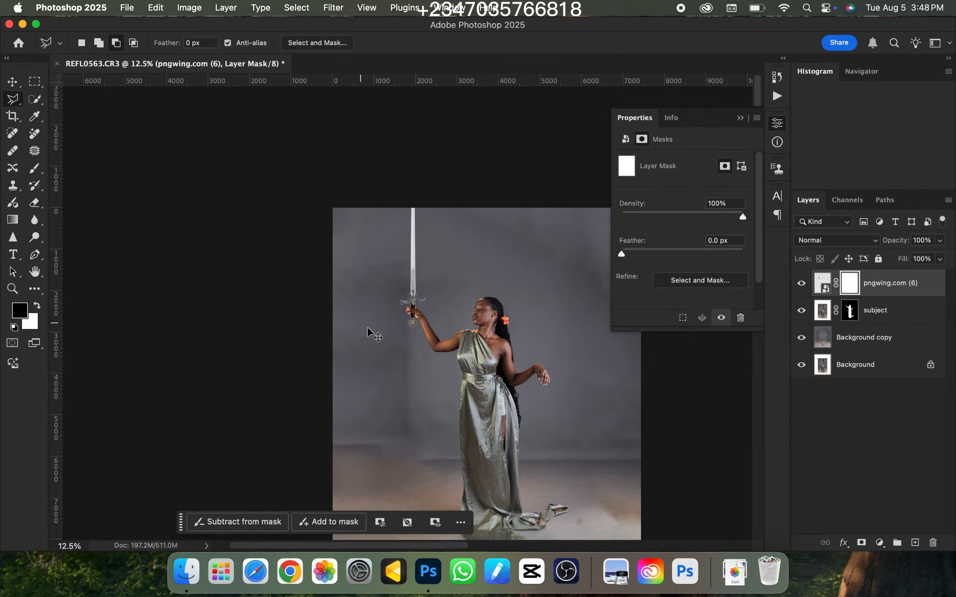
pyautogui.press('super+plus')
pyautogui.press('super+plus')
pyautogui.press('super+plus')
pyautogui.press('super+plus')
pyautogui.press('super+minus')
pyautogui.press('super+minus')
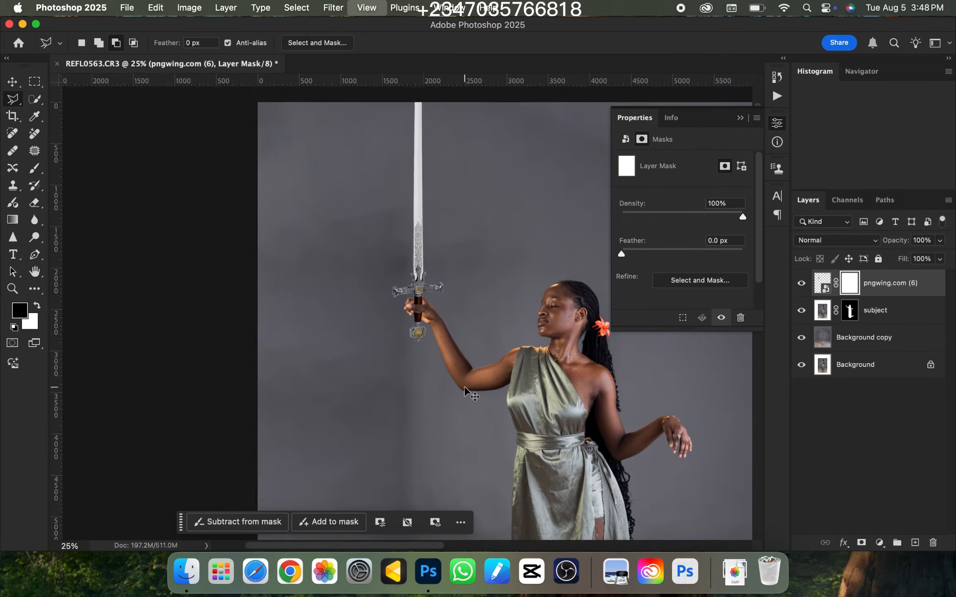
pyautogui.press('super+minus')
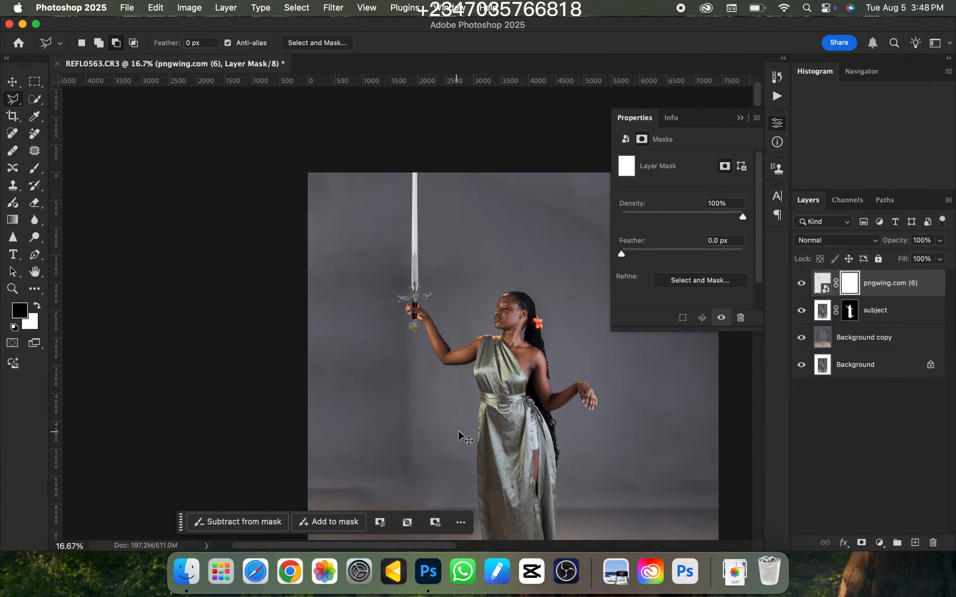
pyautogui.press('super+minus')
pyautogui.press('super+minus')
pyautogui.press('super+plus')
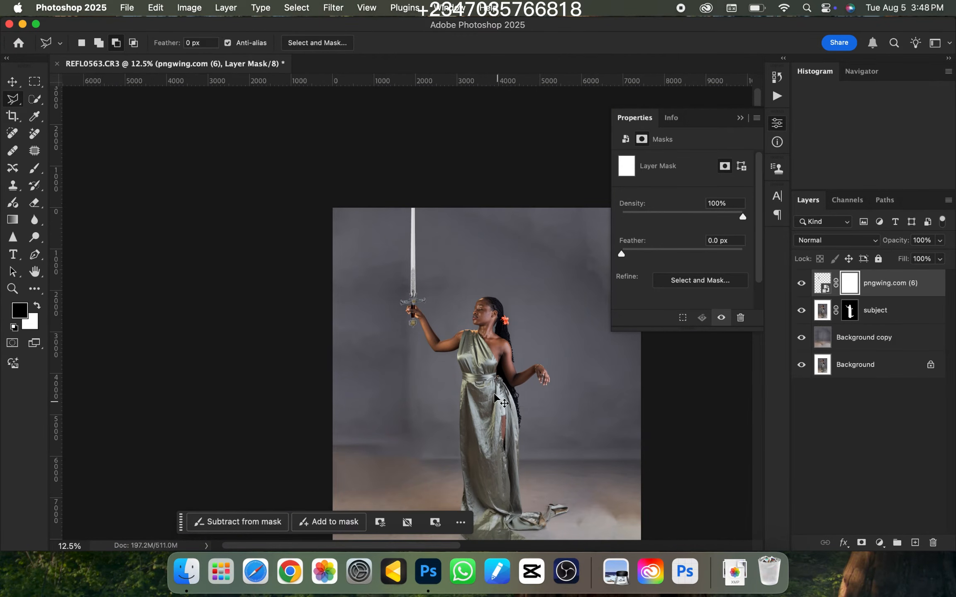
pyautogui.press('super+minus')
pyautogui.press('super+plus')
# Place pngwing.com (7).png from the Downloads folder and scale the golden scales to about 32% beneath the woman's lowered hand
pyautogui.click(192, 575)
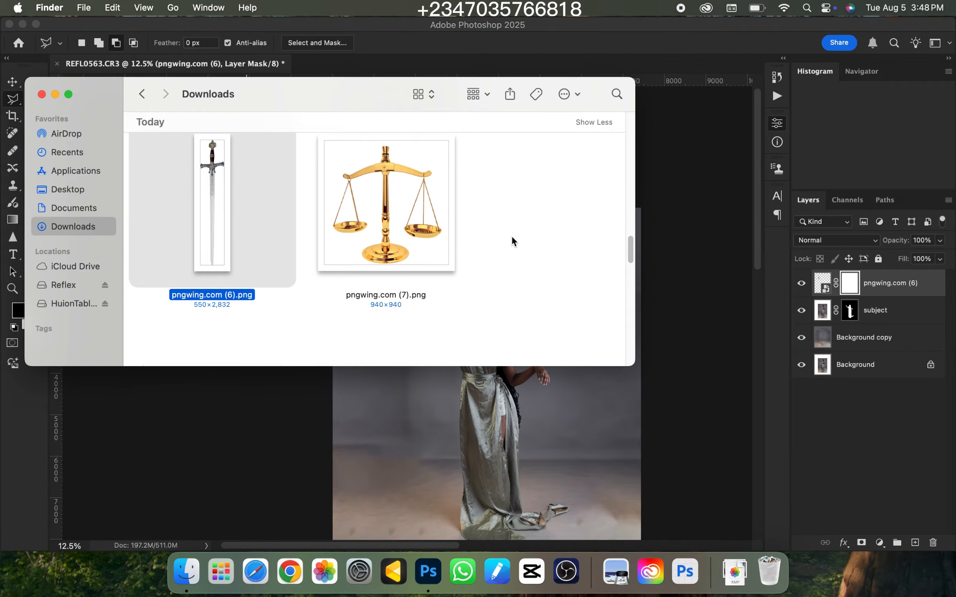
pyautogui.moveTo(390, 181); pyautogui.dragTo(539, 461)
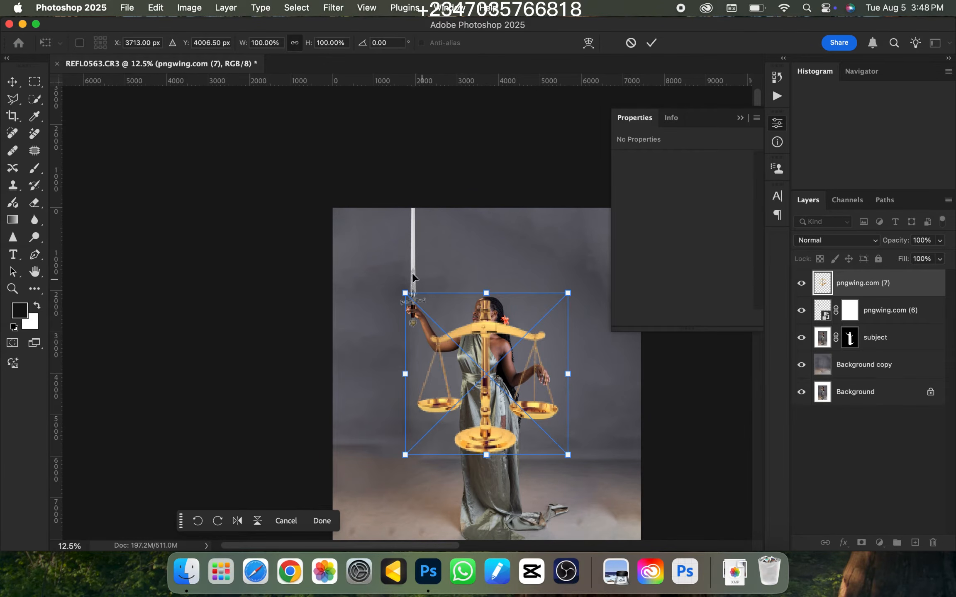
pyautogui.moveTo(405, 293); pyautogui.dragTo(550, 380)
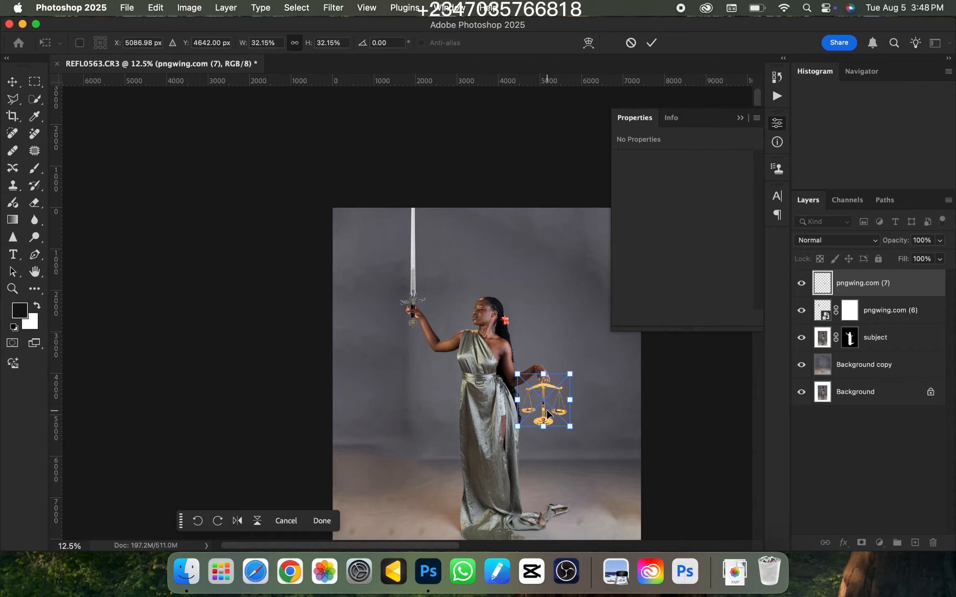
pyautogui.press('Return')
pyautogui.press('l')
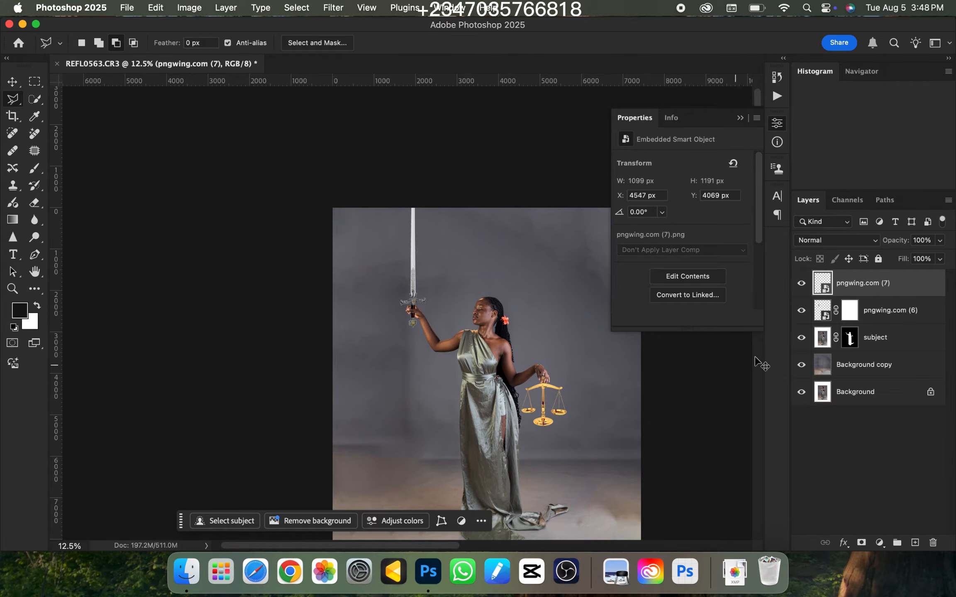
# Move the scales layer beneath the subject layer and nudge the scales slightly left under her fingers
pyautogui.press('super+equal')
pyautogui.moveTo(871, 286); pyautogui.dragTo(809, 351)
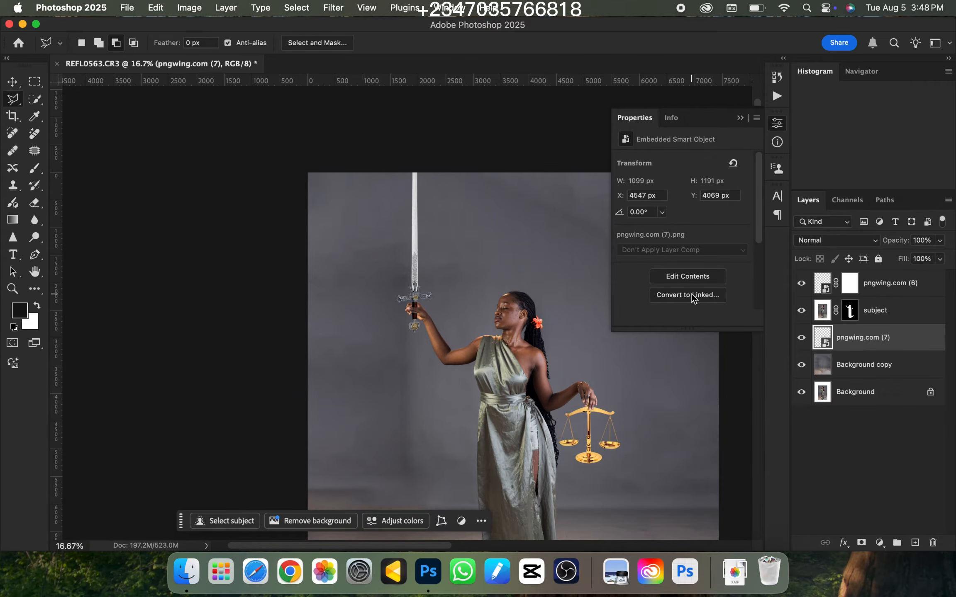
pyautogui.press('v')
pyautogui.press('Left')
pyautogui.press('Left')
pyautogui.press('Left')
pyautogui.press('Left')
pyautogui.press('Left')
pyautogui.press('Left')
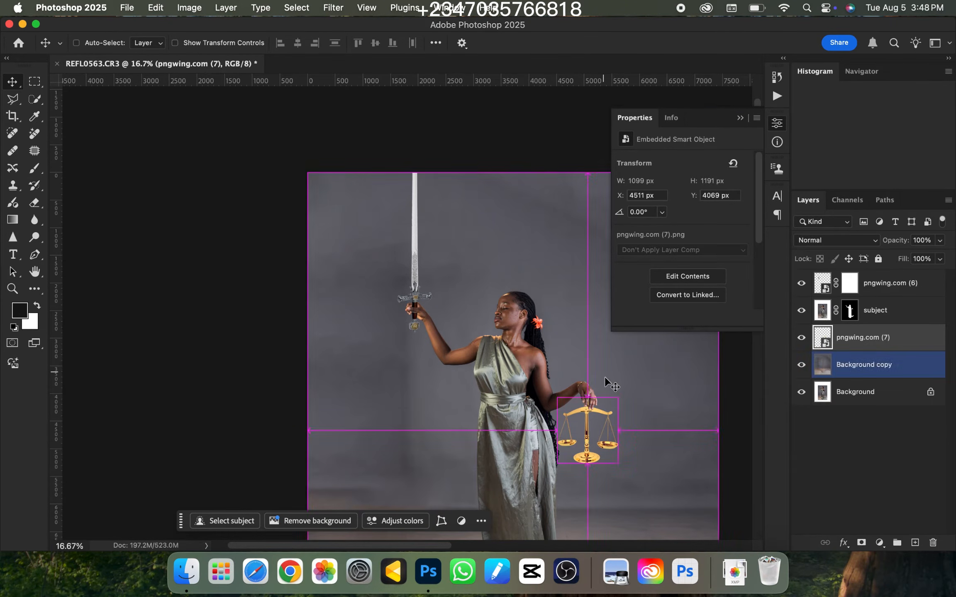
# Enlarge the golden scales to about 1252 × 1359 px with Free Transform, keeping the beam under the woman's fingers
pyautogui.press('super+equal')
pyautogui.moveTo(609, 400); pyautogui.dragTo(488, 270)
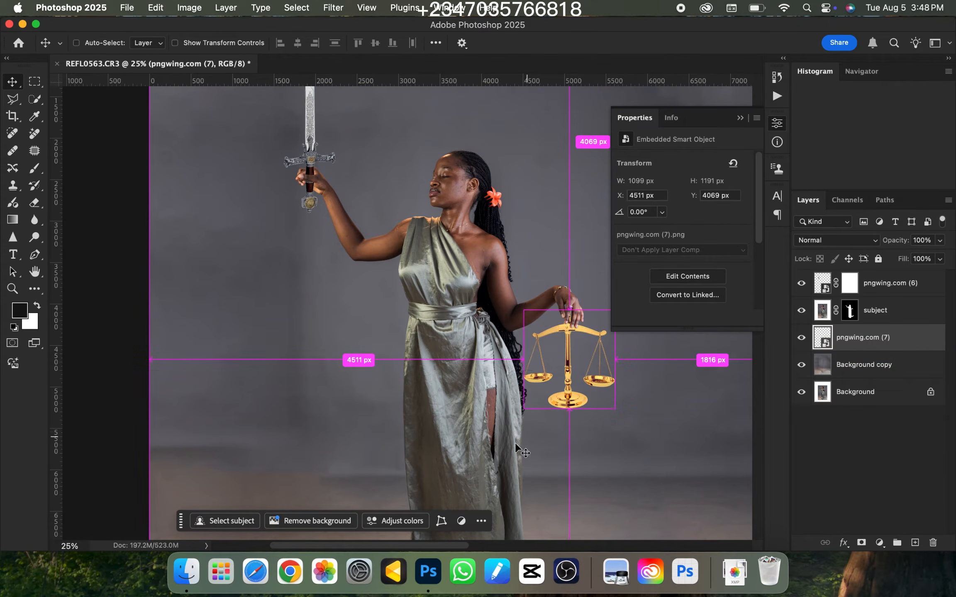
pyautogui.press('super+t')
pyautogui.moveTo(568, 409); pyautogui.dragTo(566, 429)
pyautogui.press('Return')
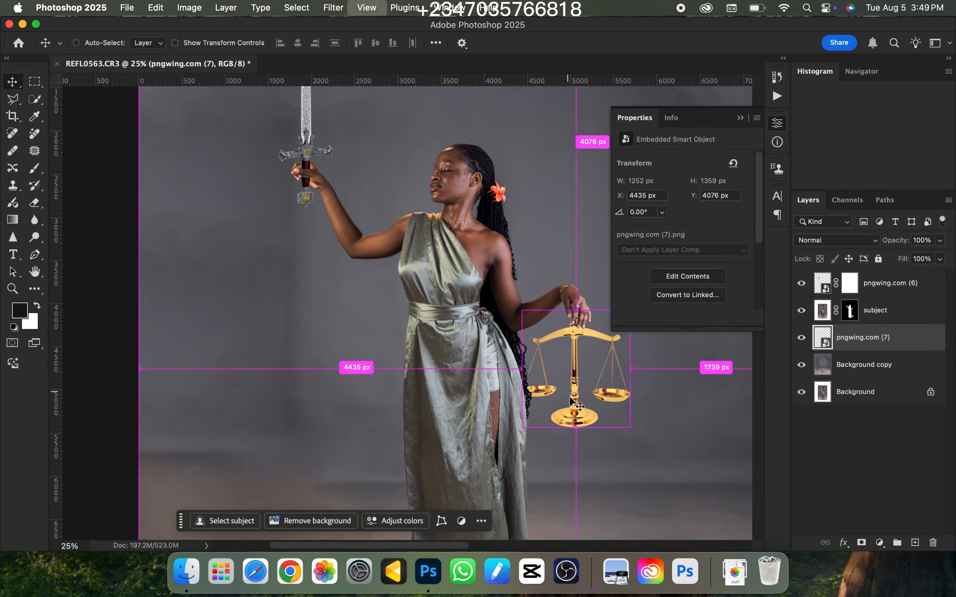
# Rasterize the pngwing.com (7) scales layer
pyautogui.press('super+equal')
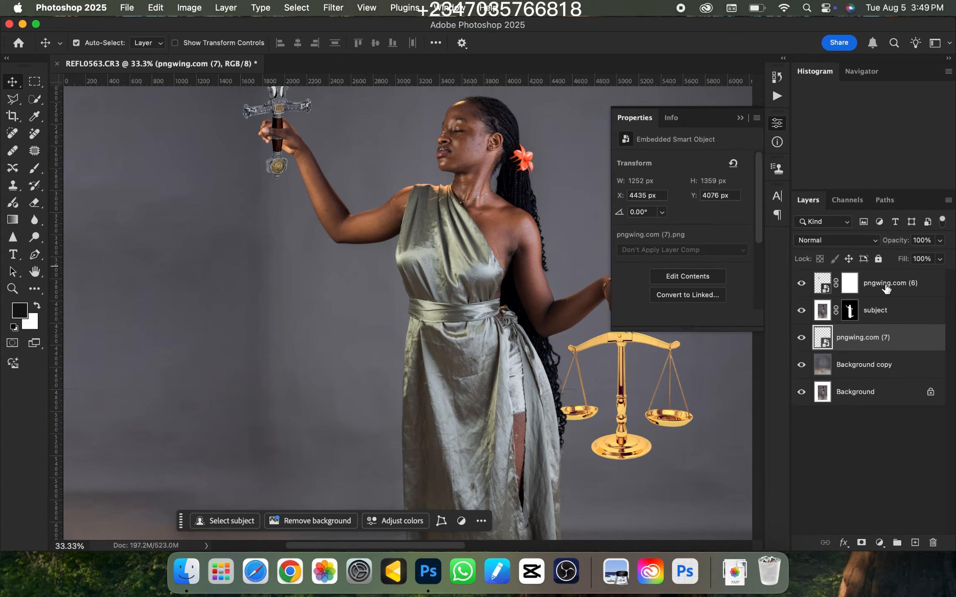
pyautogui.rightClick(906, 348)
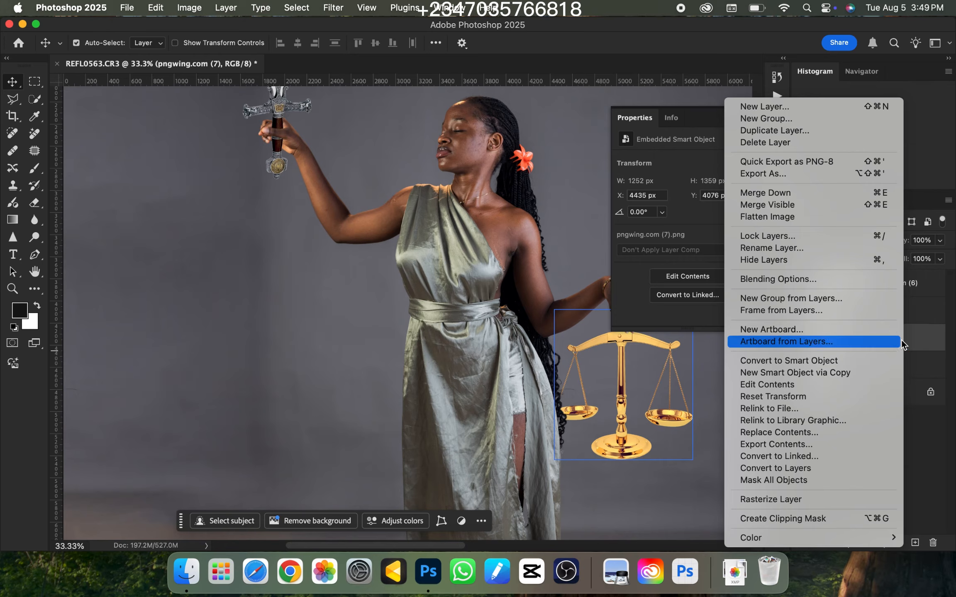
pyautogui.click(768, 500)
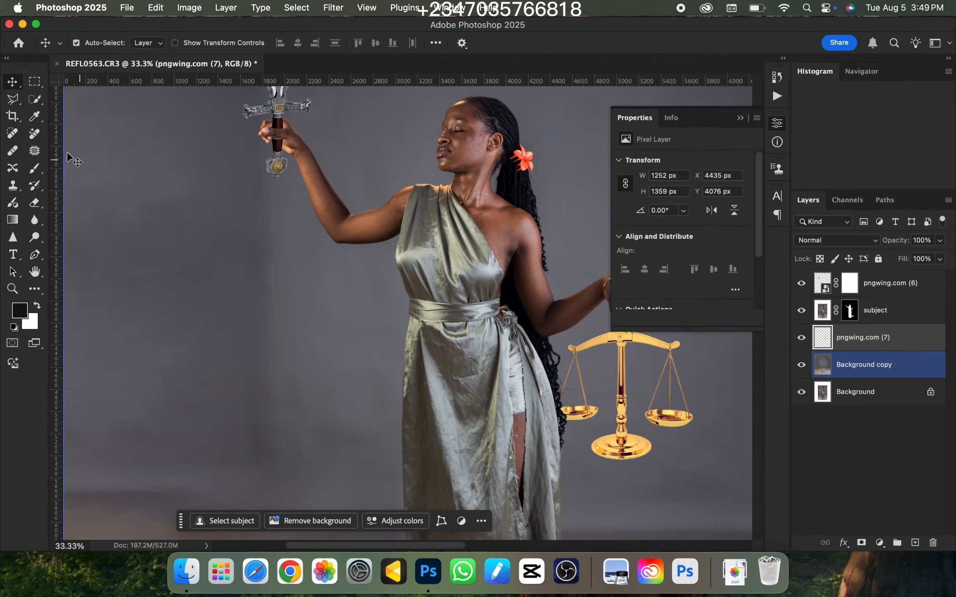
# Outline the scales' central column and base with the Polygonal Lasso, delete them and clear the selection
pyautogui.click(12, 101)
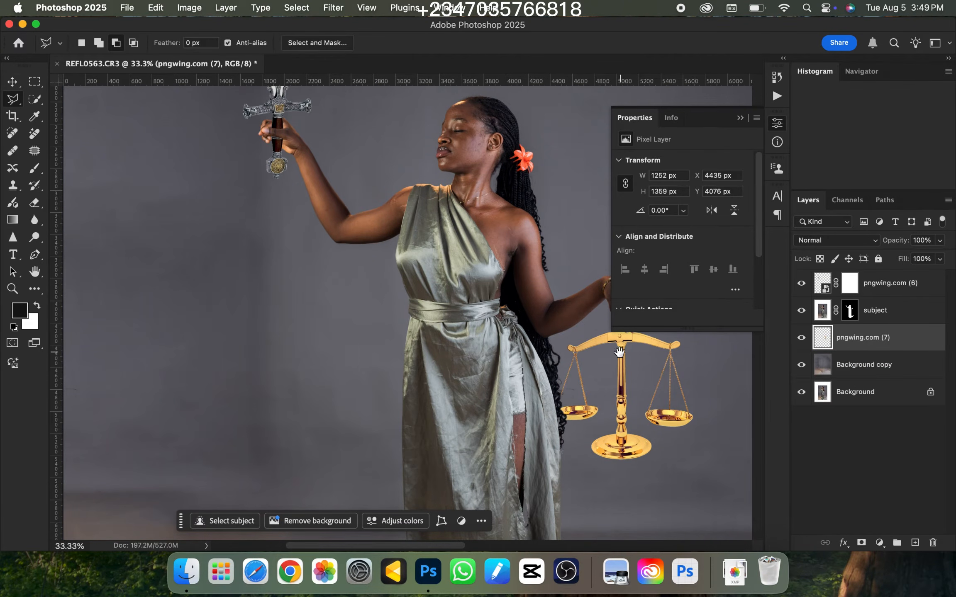
pyautogui.moveTo(620, 352); pyautogui.dragTo(481, 304)
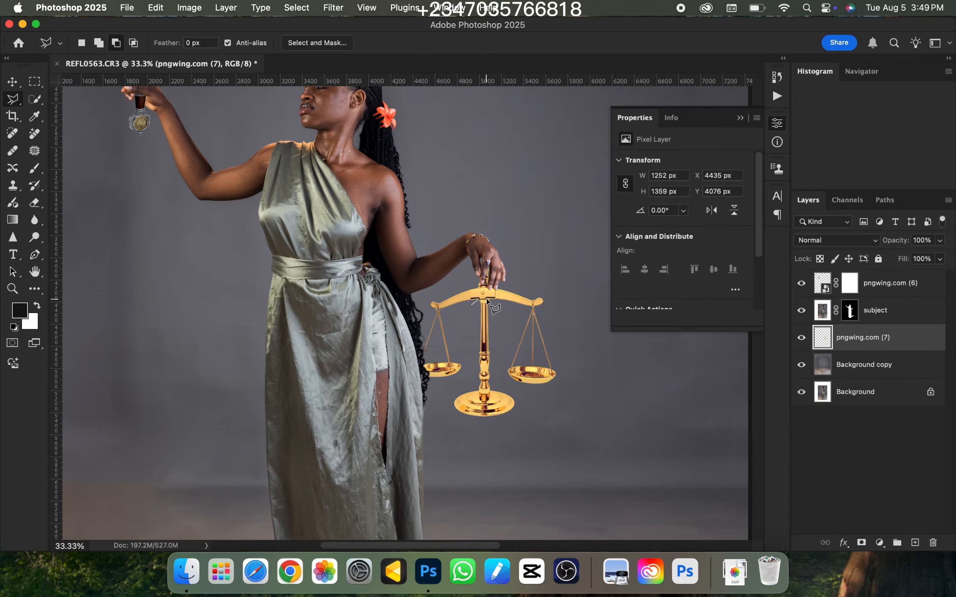
pyautogui.click(532, 418)
pyautogui.click(452, 440)
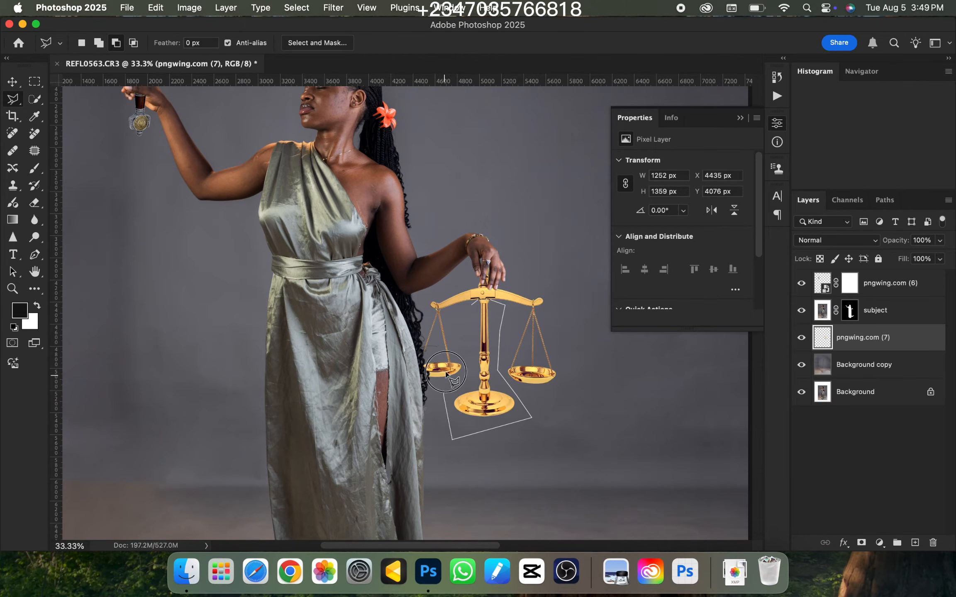
pyautogui.click(470, 309)
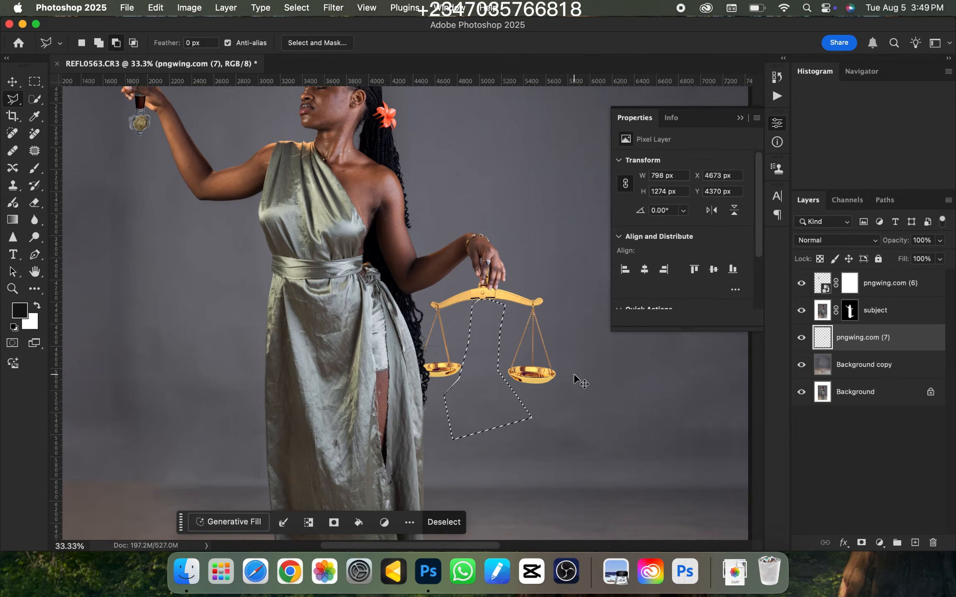
pyautogui.press('super+d')
# Examine how the trimmed scales hang from the woman's hand in the whole composition
pyautogui.press('super+minus')
pyautogui.press('super+minus')
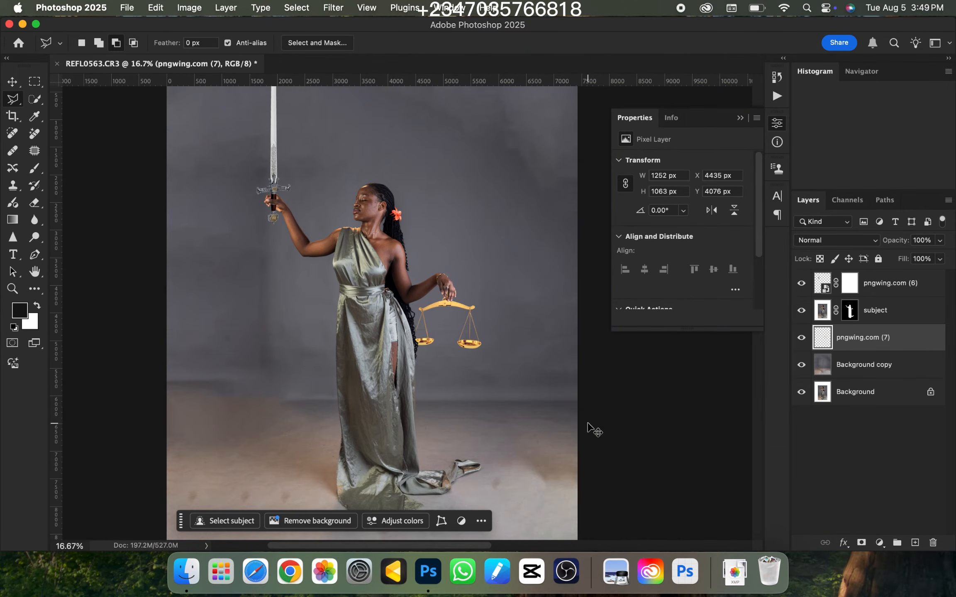
pyautogui.press('super+minus')
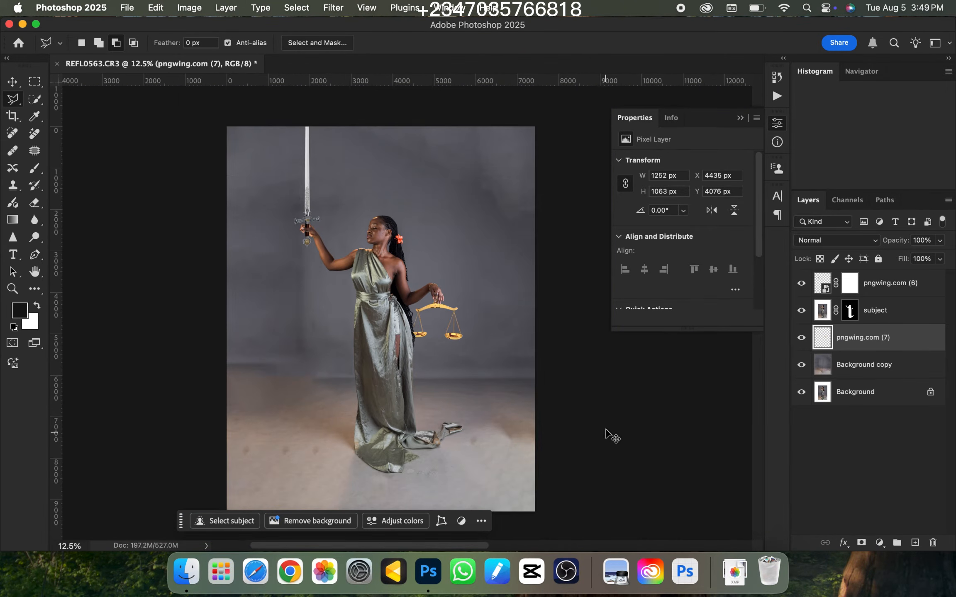
pyautogui.press('super+minus')
pyautogui.press('super+equal')
pyautogui.press('super+minus')
pyautogui.press('super+equal')
pyautogui.moveTo(336, 285); pyautogui.dragTo(472, 263)
pyautogui.press('super+minus')
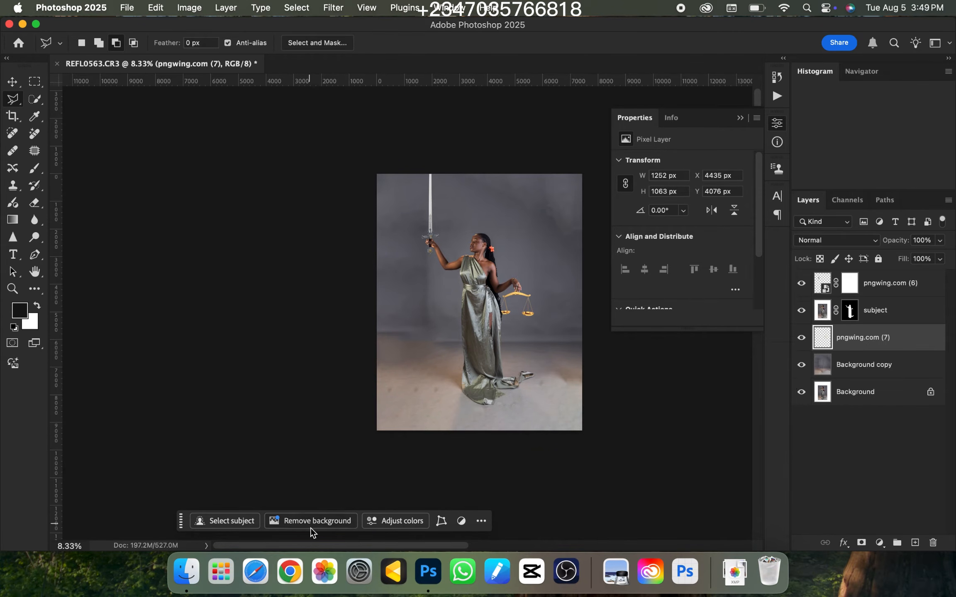
# Place the Leonardo_Kino lighthouse image from Downloads and enlarge it to about 272.5%, covering the canvas with the lighthouse behind the woman
pyautogui.click(189, 573)
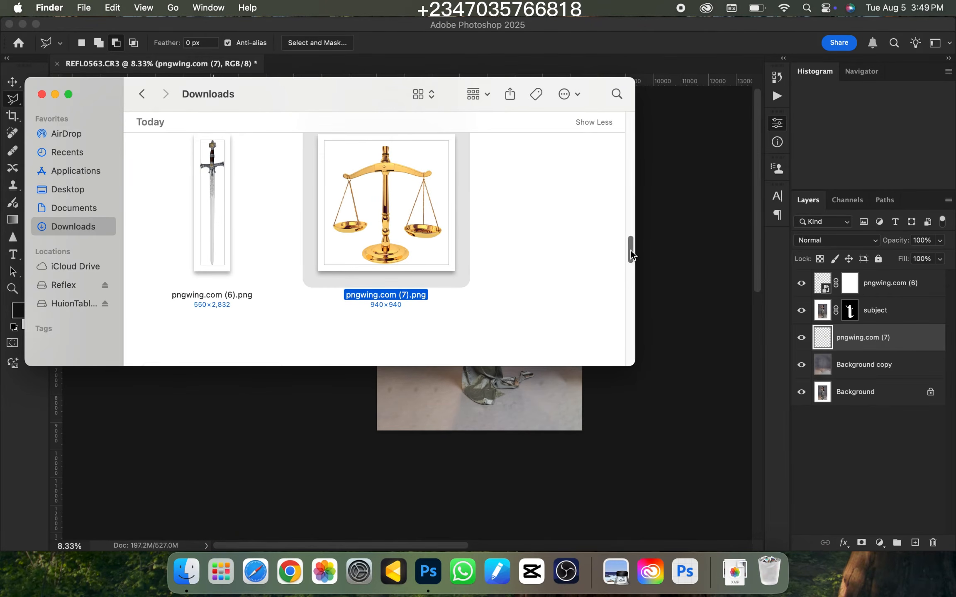
pyautogui.moveTo(631, 255); pyautogui.dragTo(634, 232)
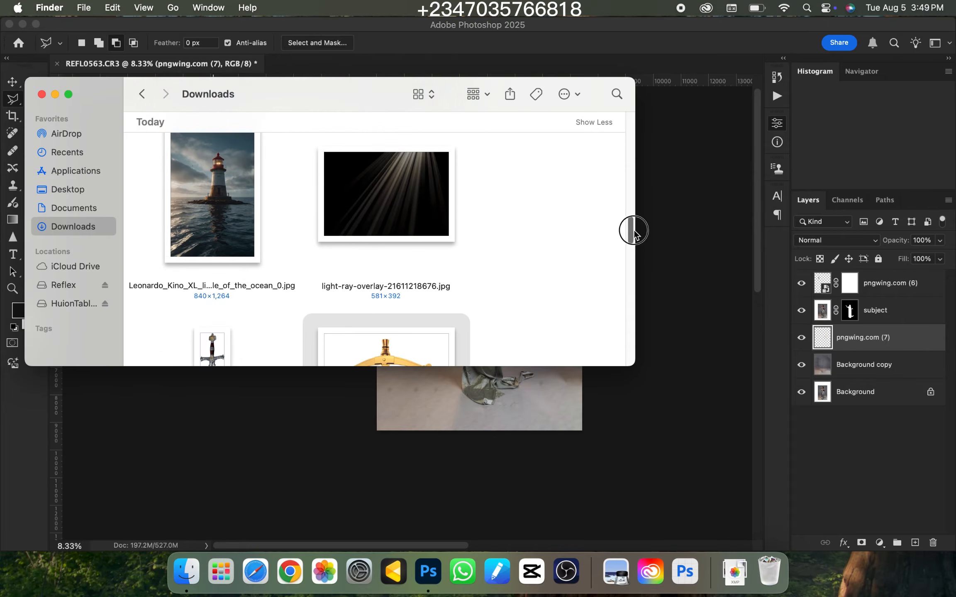
pyautogui.click(214, 204)
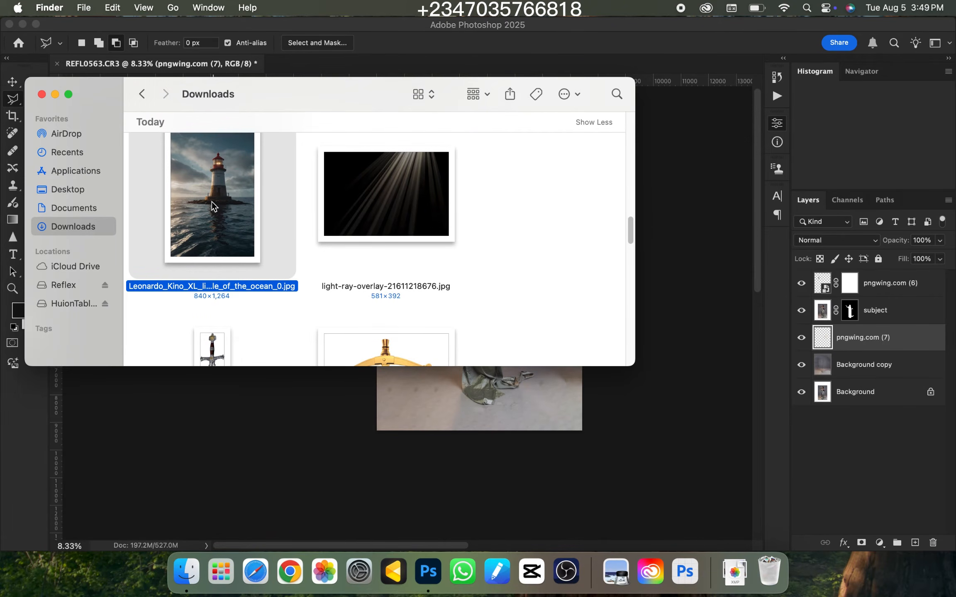
pyautogui.moveTo(211, 202); pyautogui.dragTo(441, 463)
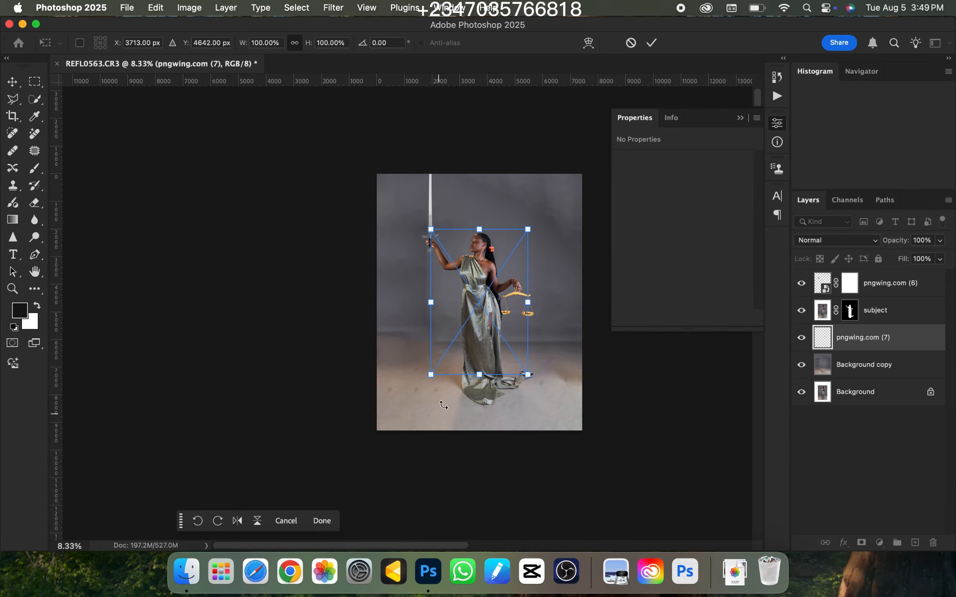
pyautogui.moveTo(530, 305); pyautogui.dragTo(489, 312)
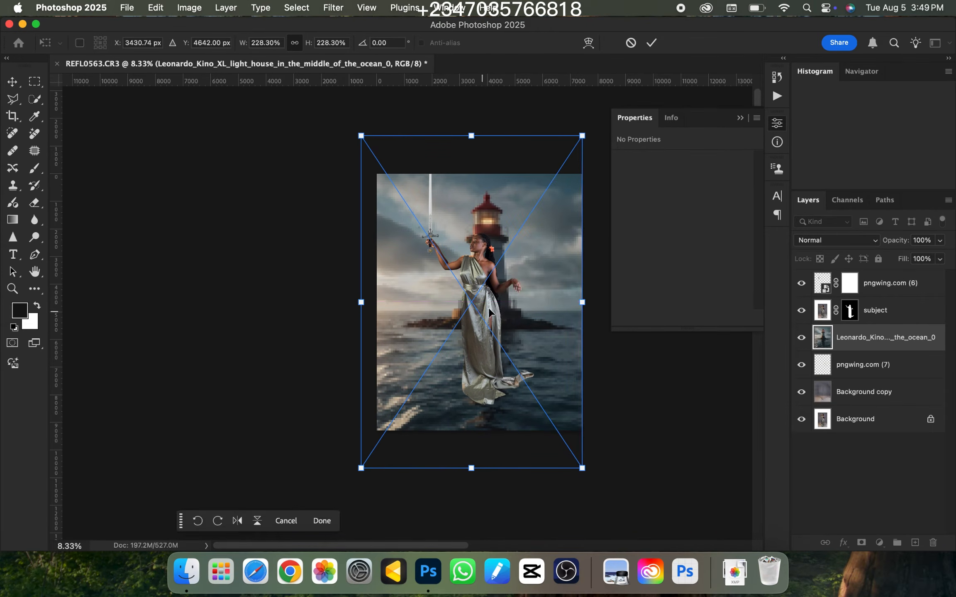
pyautogui.moveTo(584, 305); pyautogui.dragTo(625, 309)
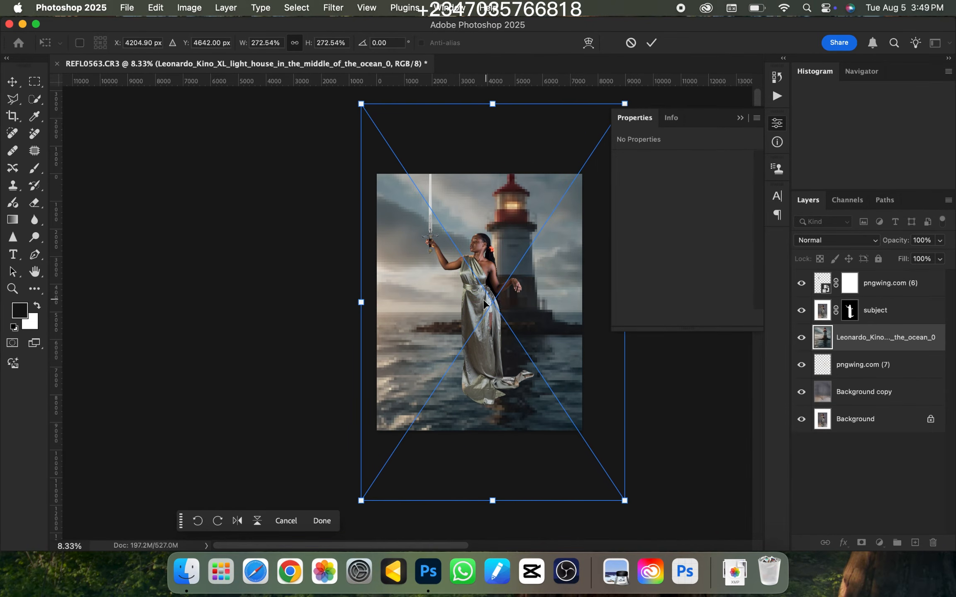
pyautogui.moveTo(517, 297)
pyautogui.mouseDown()
pyautogui.moveTo(523, 289)
pyautogui.moveTo(524, 297)
pyautogui.mouseUp()
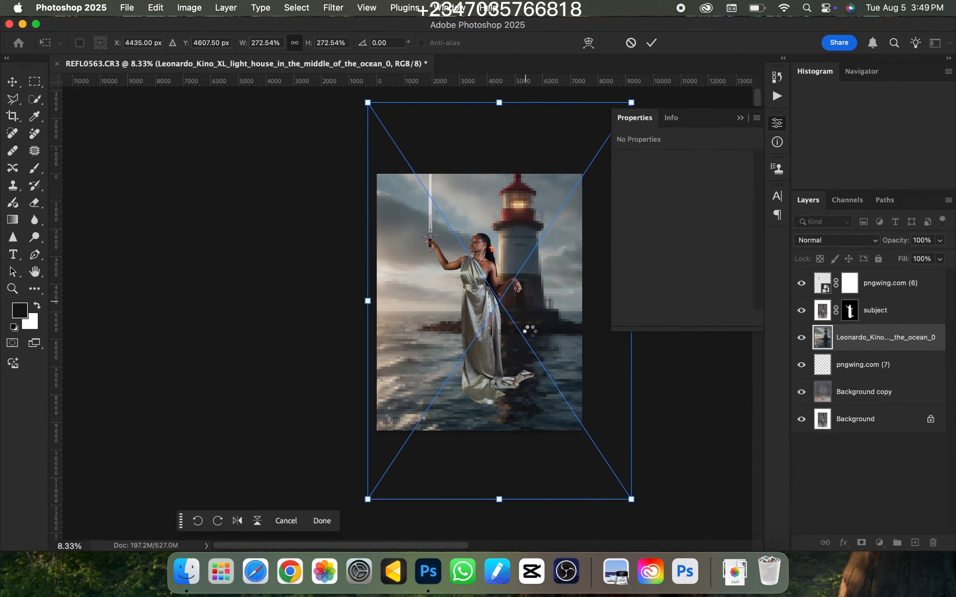
pyautogui.press('Return')
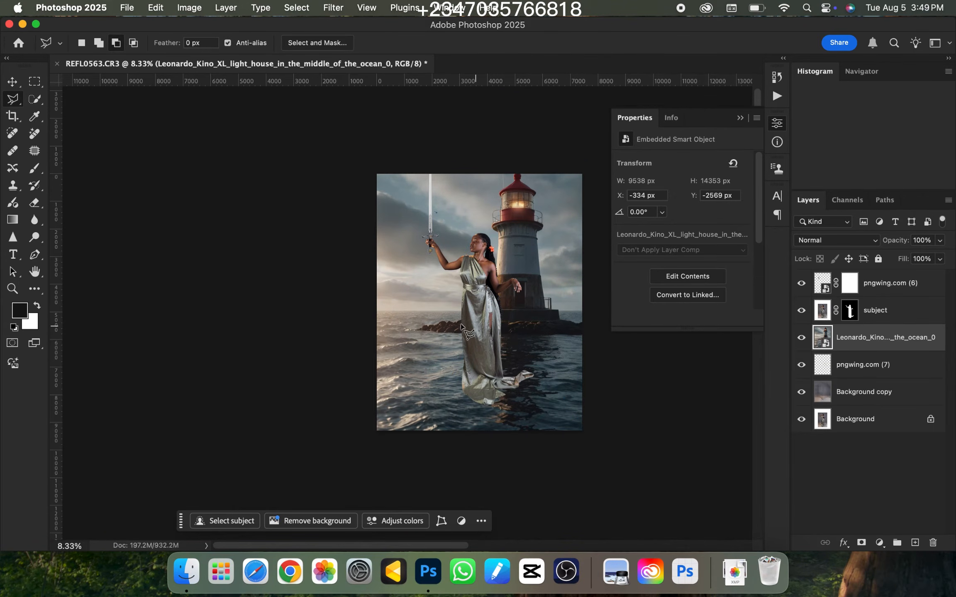
# Move the lighthouse layer beneath the scales layer
pyautogui.press('super+plus')
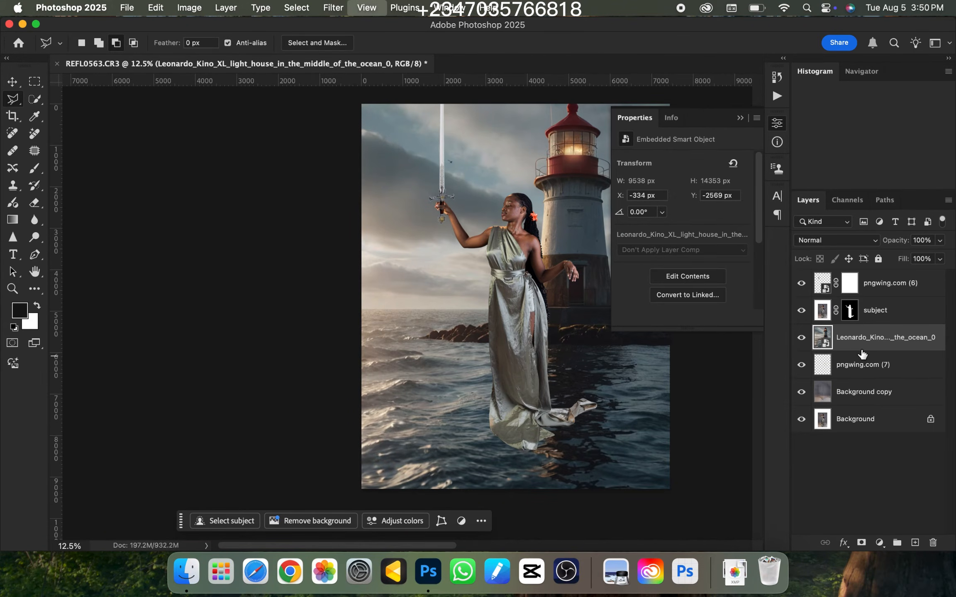
pyautogui.press('super+minus')
pyautogui.moveTo(867, 351); pyautogui.dragTo(868, 392)
pyautogui.press('super+plus')
pyautogui.press('super+minus')
pyautogui.press('super+minus')
pyautogui.press('super+plus')
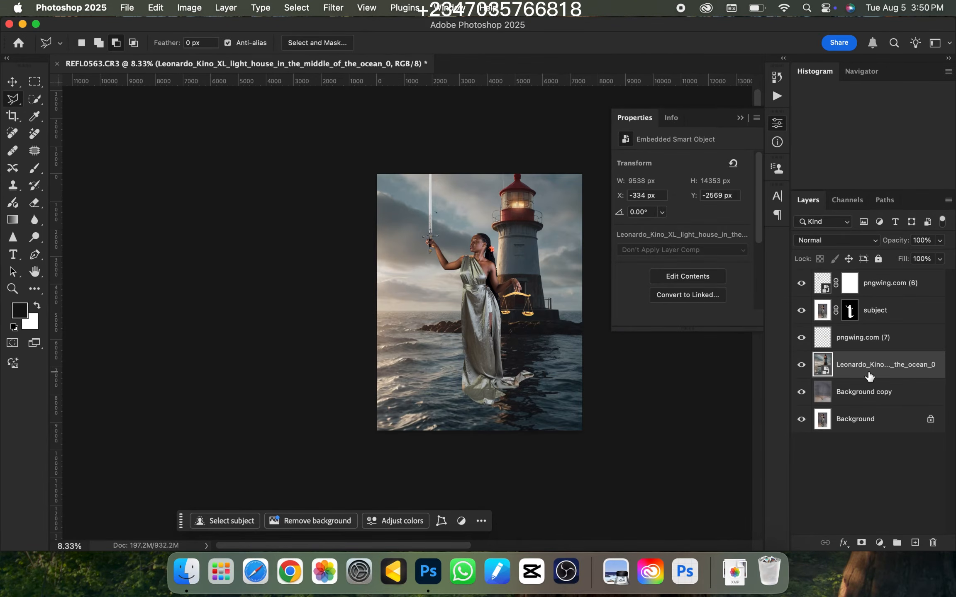
pyautogui.press('super+minus')
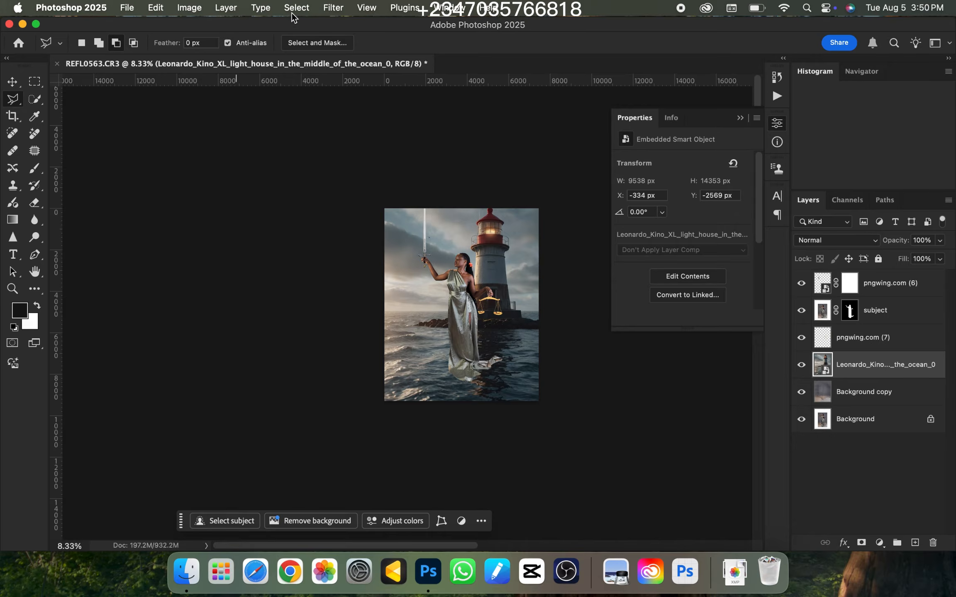
# Apply a Gaussian Blur with a 56-pixel radius to the lighthouse layer and check the softened background
pyautogui.click(333, 7)
pyautogui.moveTo(475, 174)
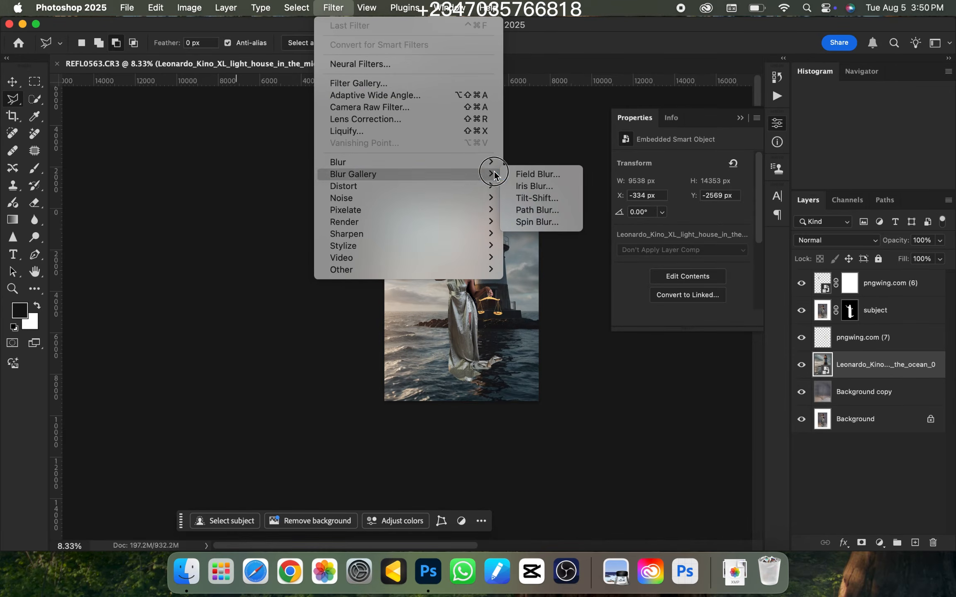
pyautogui.click(535, 212)
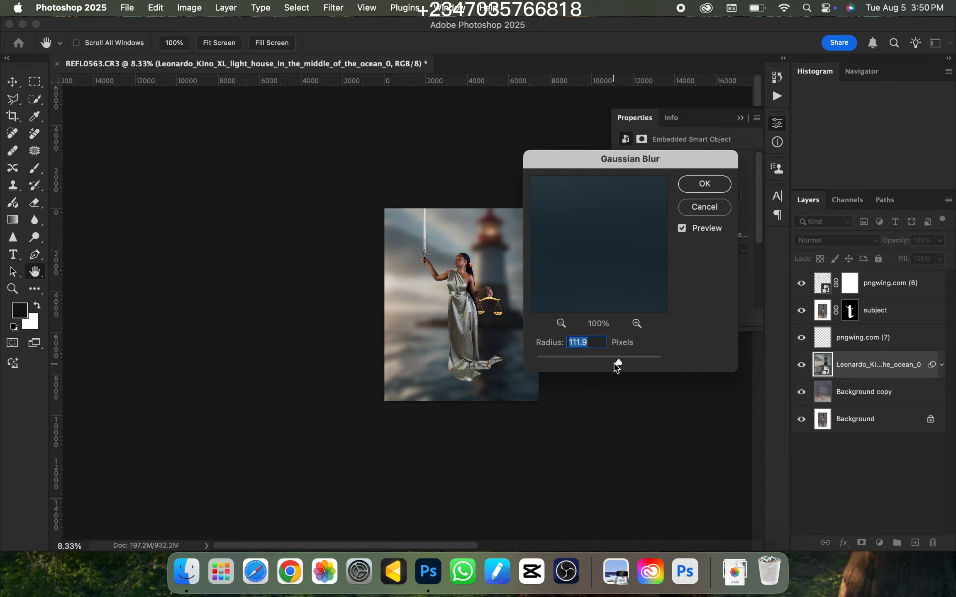
pyautogui.moveTo(614, 363); pyautogui.dragTo(606, 364)
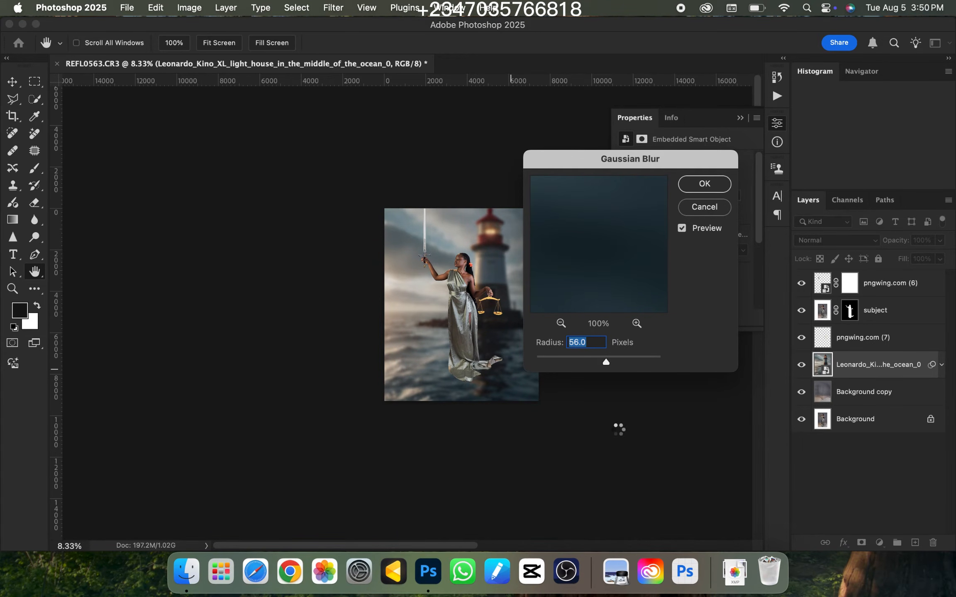
pyautogui.click(704, 186)
pyautogui.press('super+equal')
pyautogui.press('super+equal')
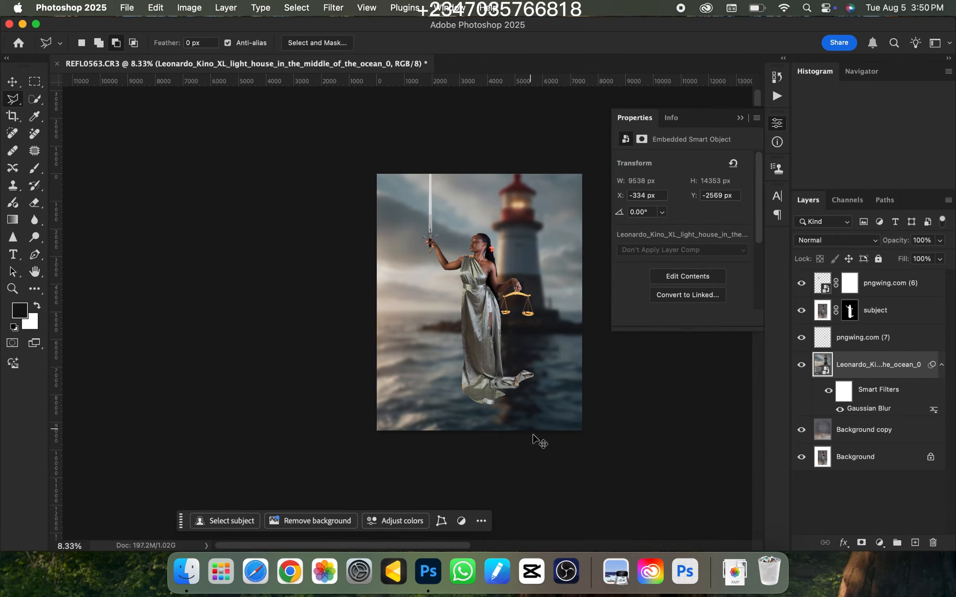
pyautogui.press('super+minus')
pyautogui.press('super+equal')
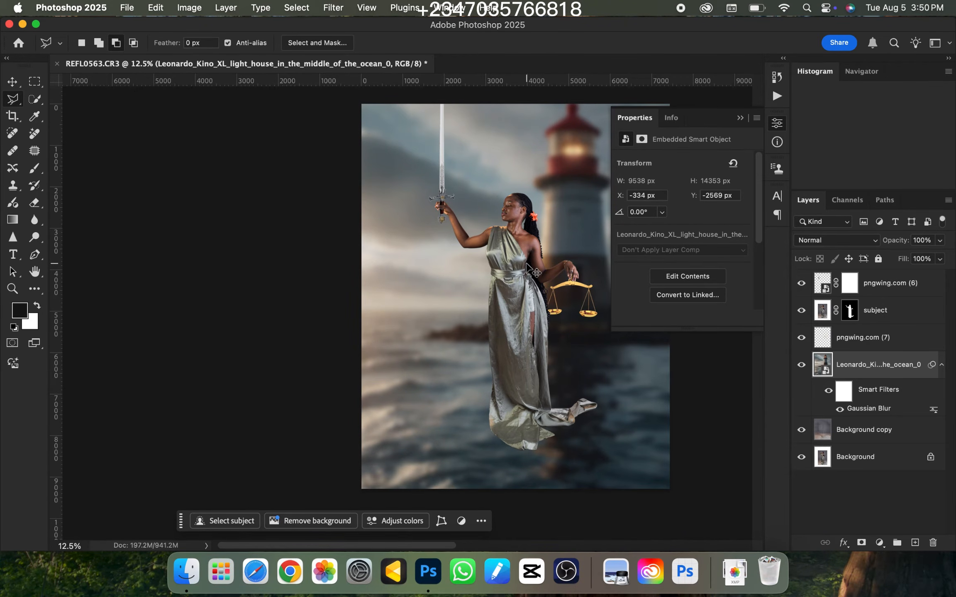
pyautogui.press('super+minus')
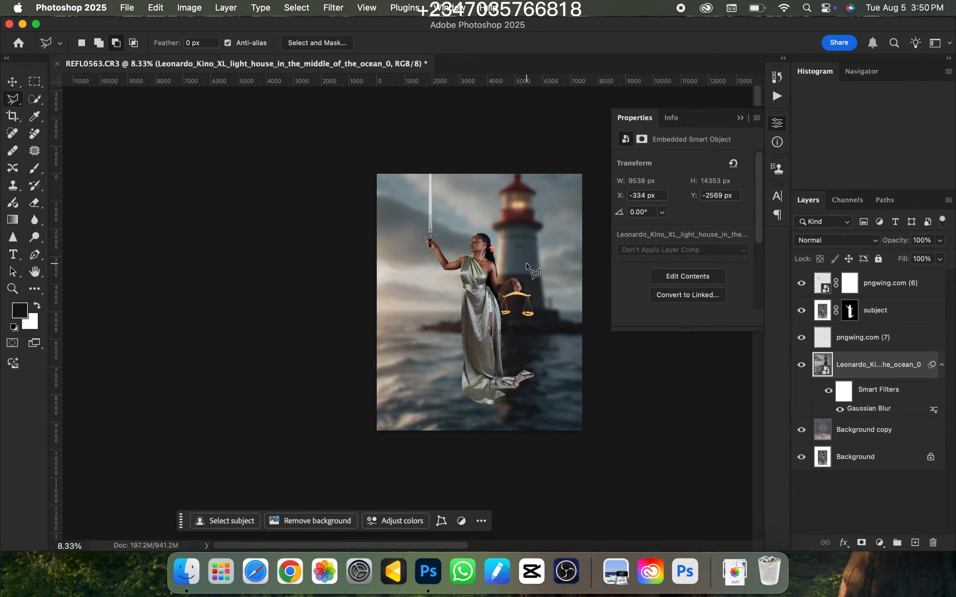
# Place the smoke-stock-image from Downloads and enlarge it to about 489%, covering the lower part of the canvas with smoke
pyautogui.click(187, 571)
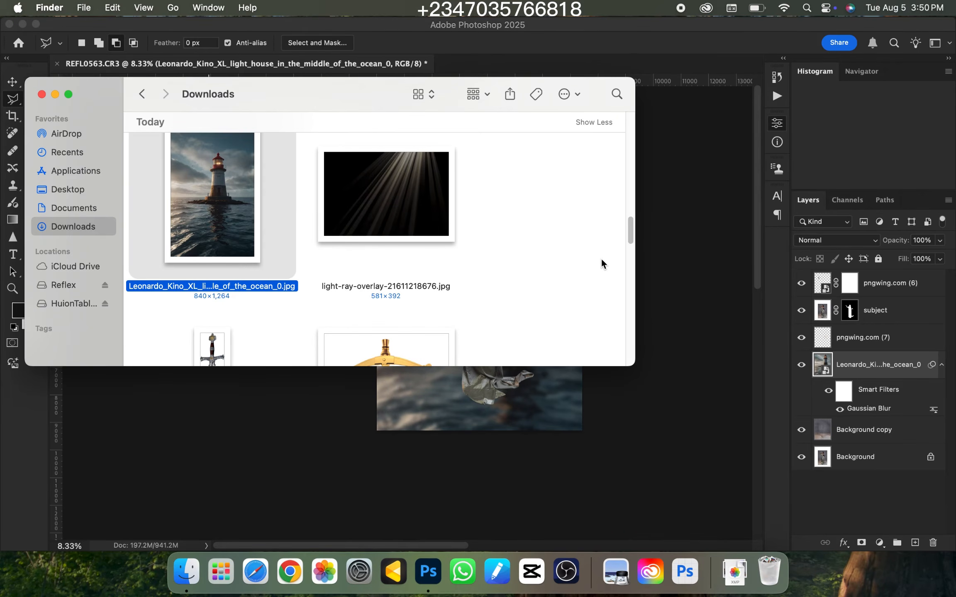
pyautogui.moveTo(630, 227); pyautogui.dragTo(636, 273)
pyautogui.moveTo(384, 188); pyautogui.dragTo(468, 454)
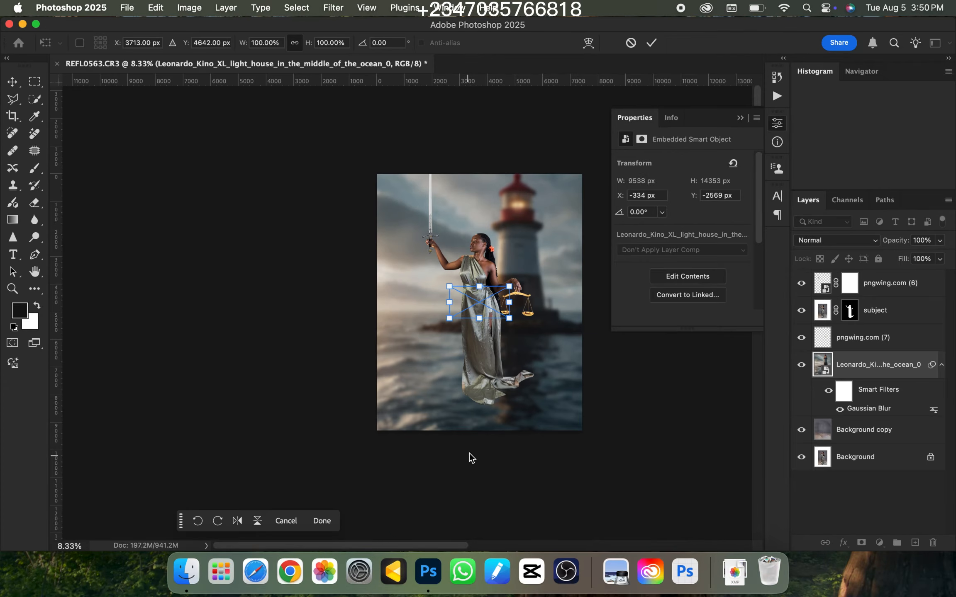
pyautogui.moveTo(511, 325); pyautogui.dragTo(683, 412)
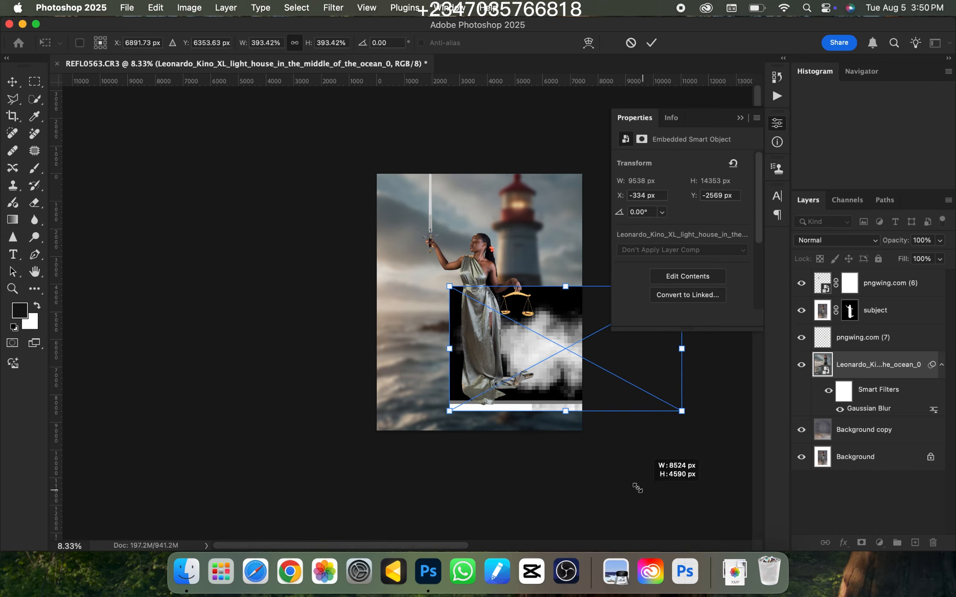
pyautogui.moveTo(578, 354); pyautogui.dragTo(465, 397)
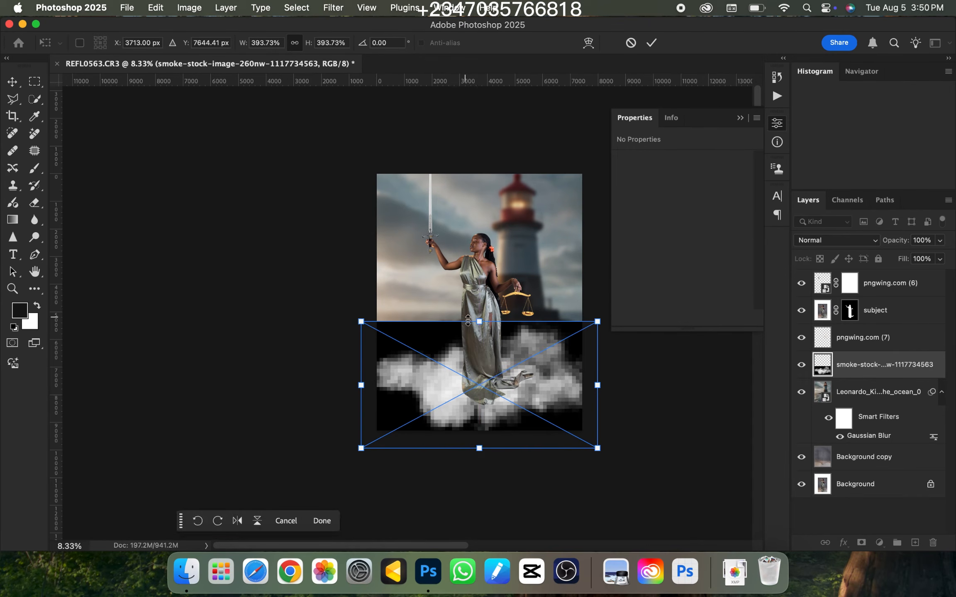
pyautogui.moveTo(480, 321); pyautogui.dragTo(459, 324)
pyautogui.moveTo(465, 352)
pyautogui.mouseDown()
pyautogui.moveTo(453, 351)
pyautogui.moveTo(452, 361)
pyautogui.mouseUp()
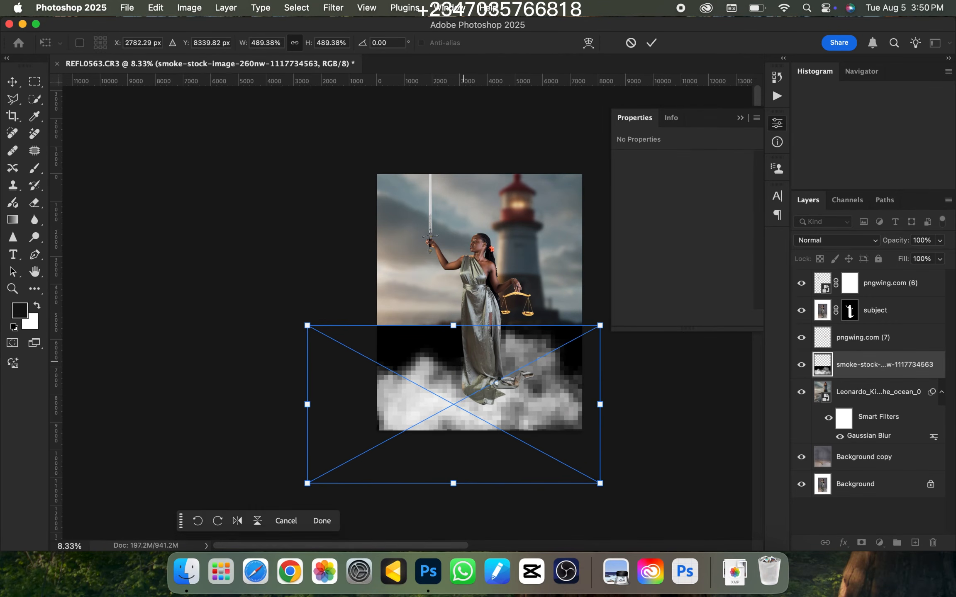
pyautogui.press('Return')
pyautogui.press('super+plus')
pyautogui.press('super+minus')
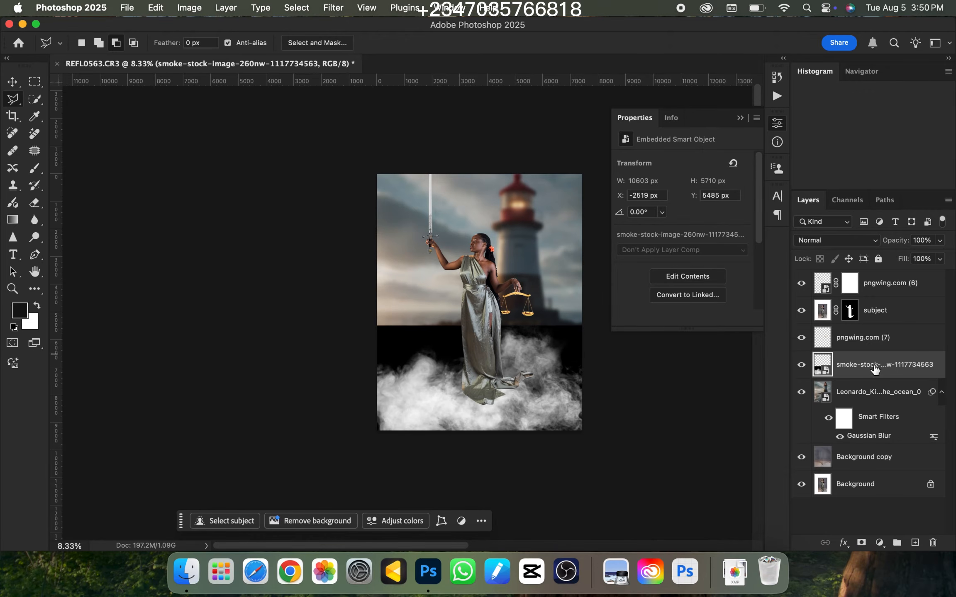
# Move the smoke layer above the subject layer and set its blend mode to Screen
pyautogui.moveTo(874, 366); pyautogui.dragTo(834, 297)
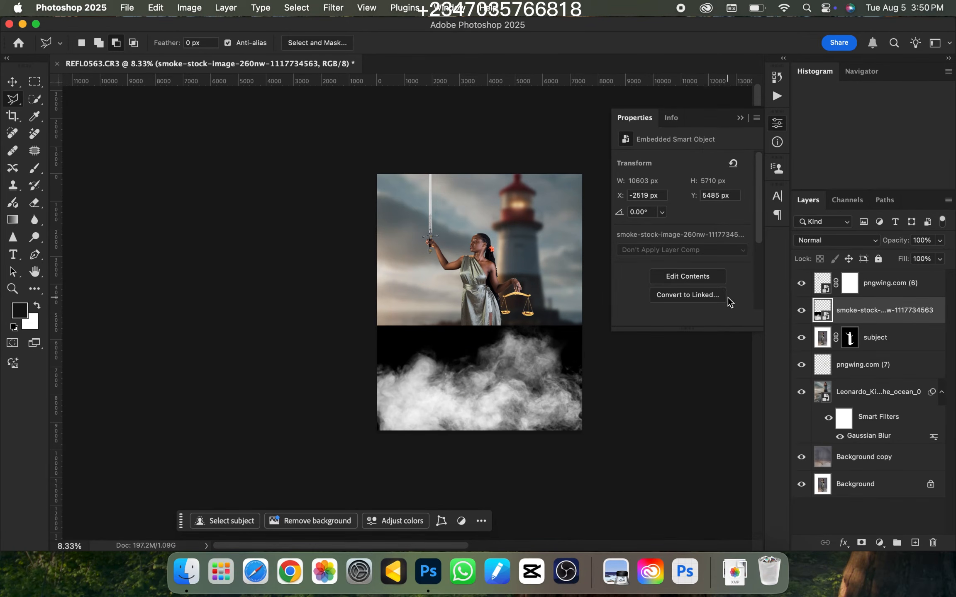
pyautogui.click(830, 242)
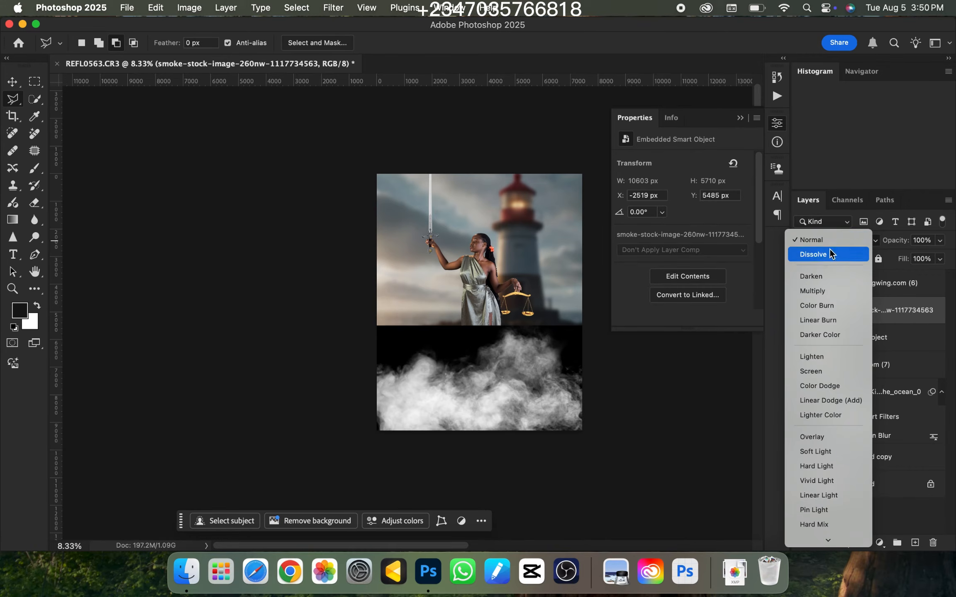
pyautogui.click(822, 373)
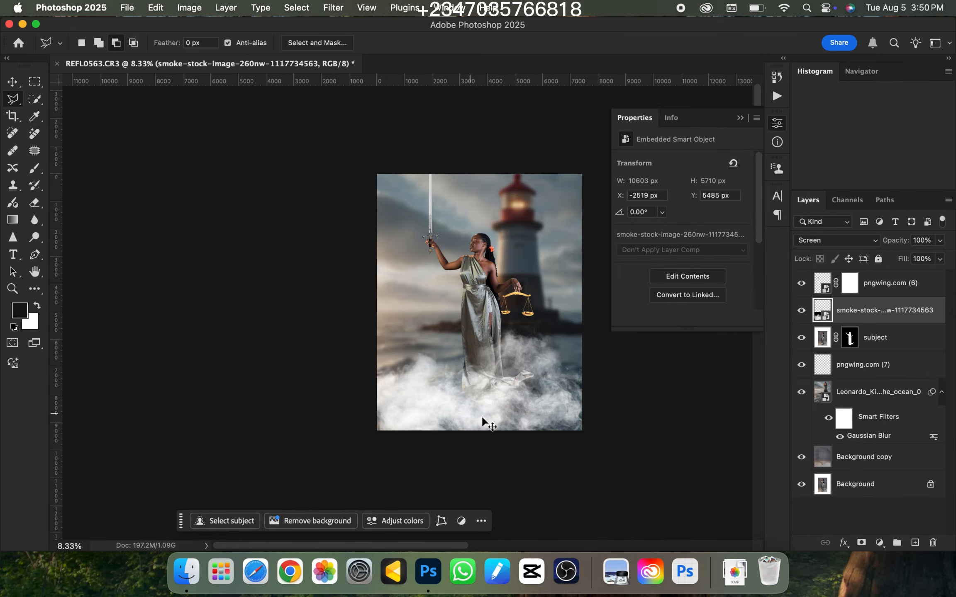
# Examine how the smoke blends over the hem of the dress and the sea, both close up and in the whole composition
pyautogui.press('super+equal')
pyautogui.press('super+minus')
pyautogui.press('super+minus')
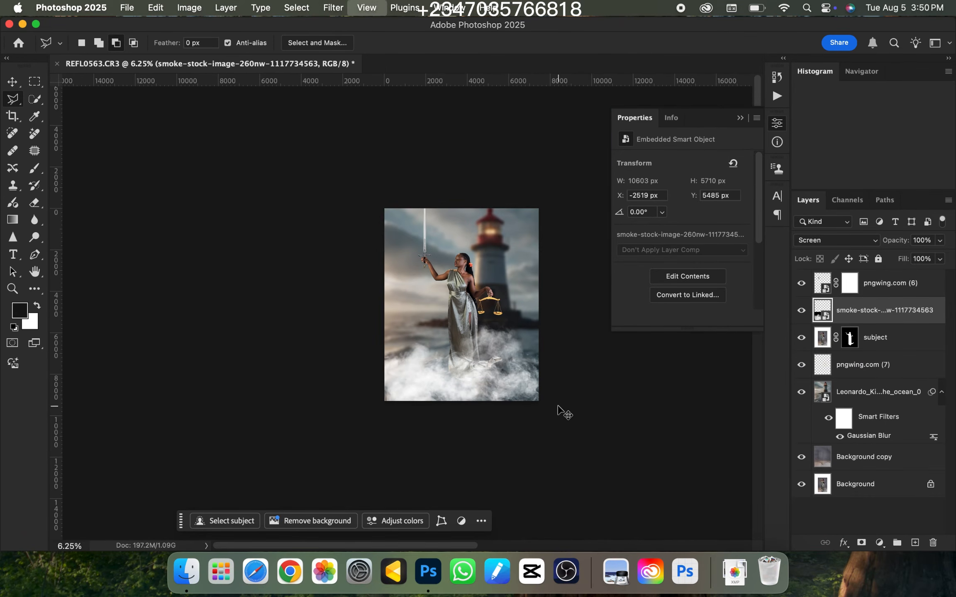
pyautogui.press('super+equal')
pyautogui.press('super+equal')
pyautogui.press('super+minus')
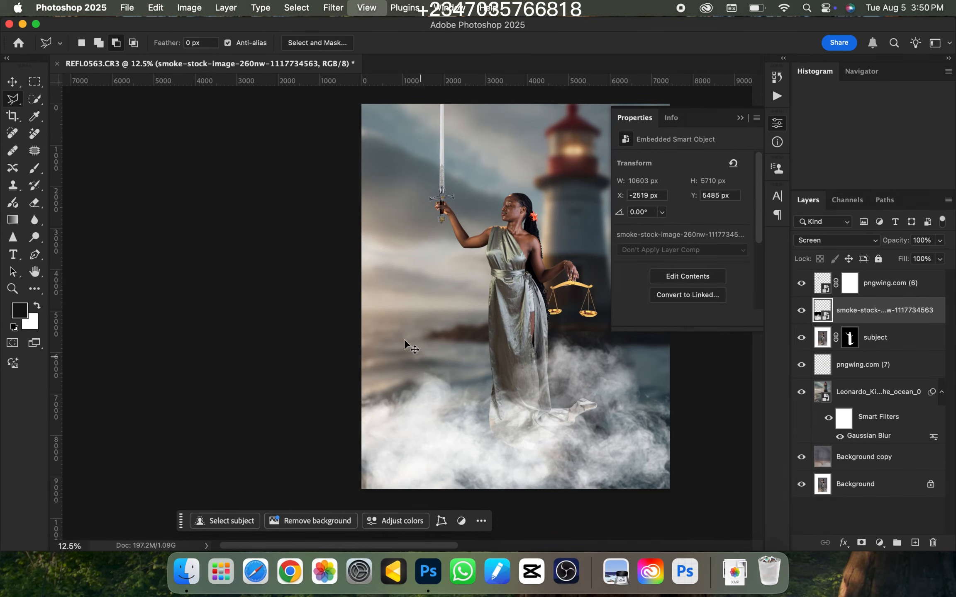
pyautogui.press('super+equal')
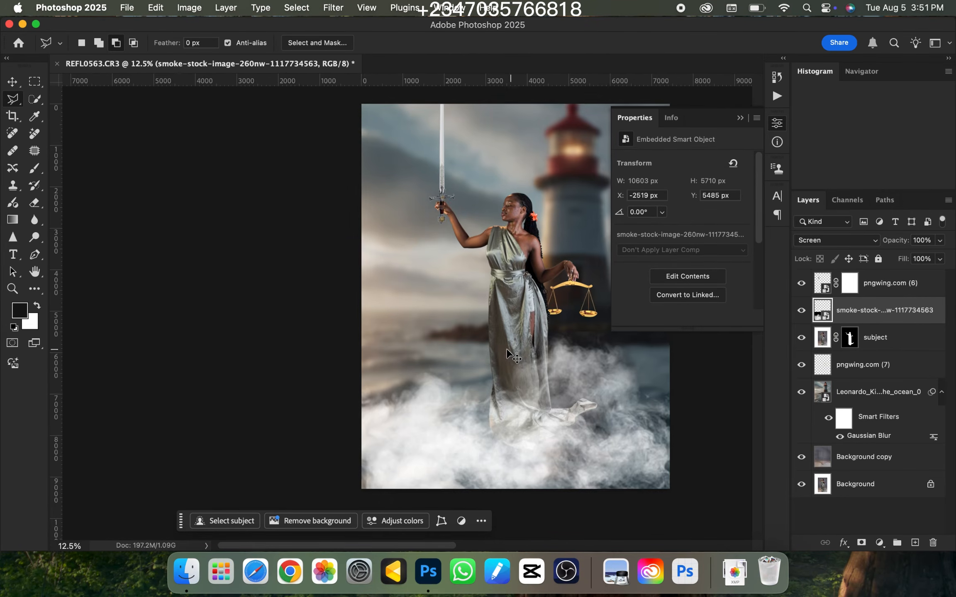
pyautogui.press('super+minus')
pyautogui.press('super+equal')
pyautogui.press('super+minus')
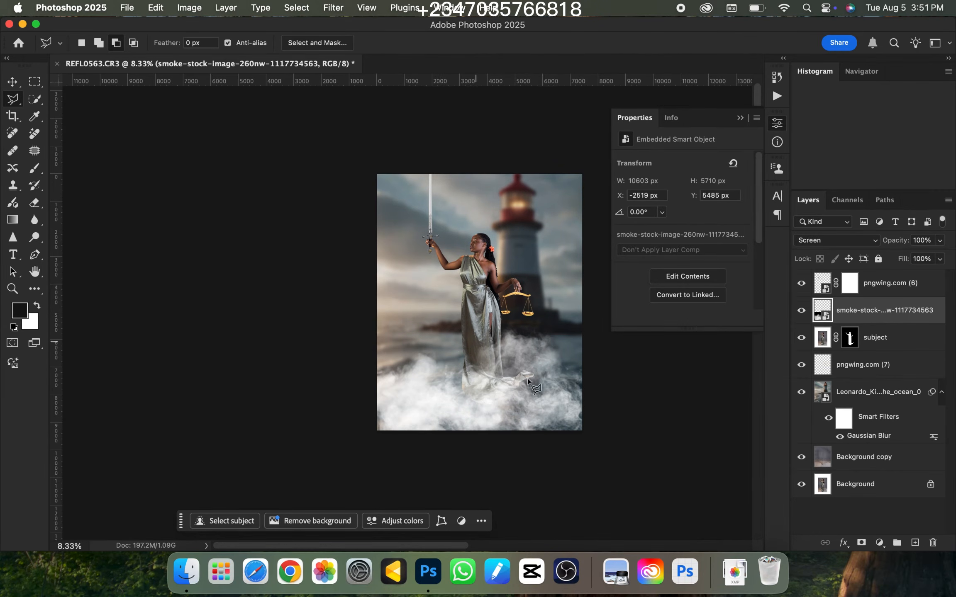
pyautogui.press('super+equal')
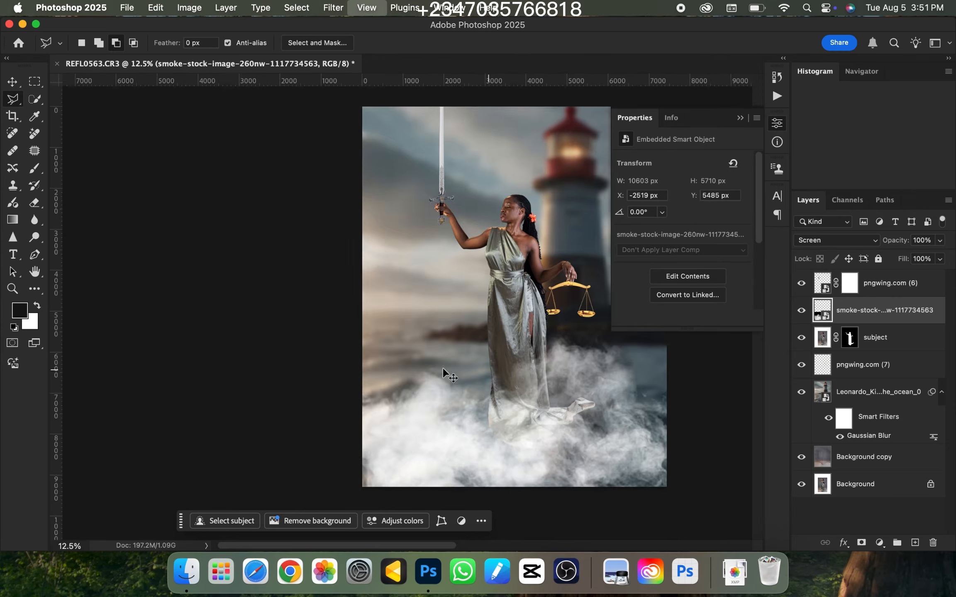
pyautogui.press('super+minus')
pyautogui.press('super+equal')
pyautogui.press('super+minus')
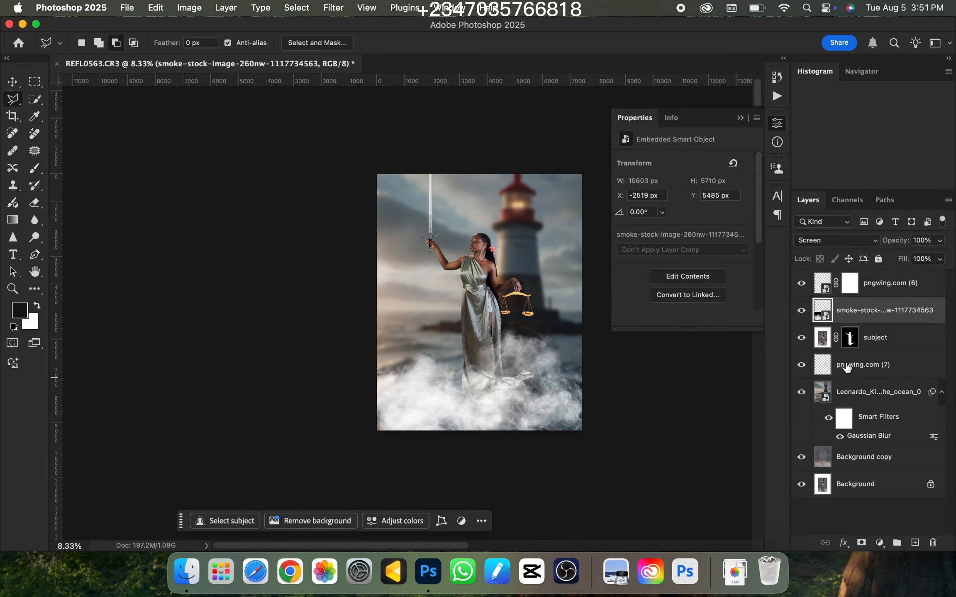
# Select the scales layer and find the rock image Reflex (148).png in Finder under Documents, reflex files, png 04
pyautogui.click(907, 369)
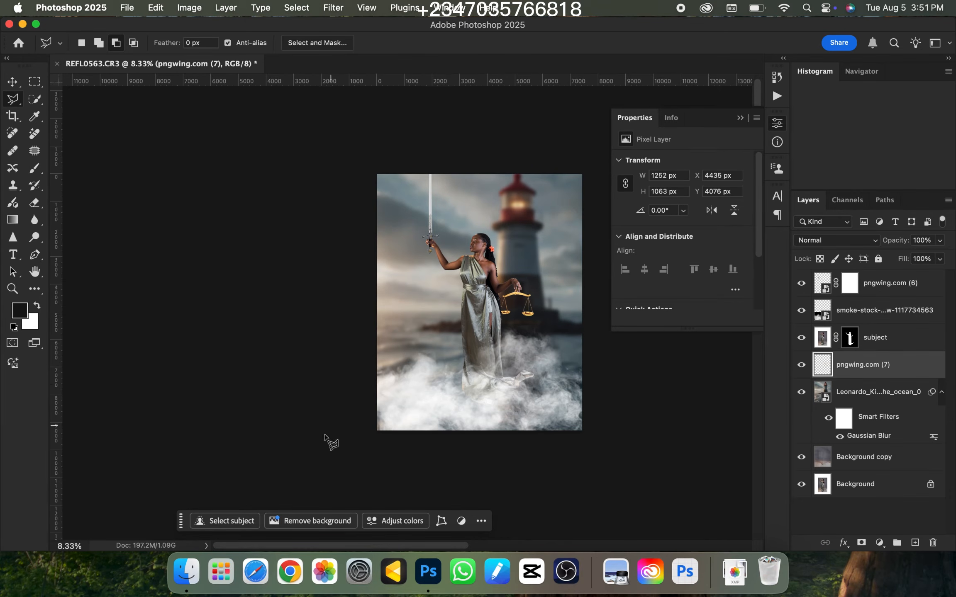
pyautogui.click(189, 572)
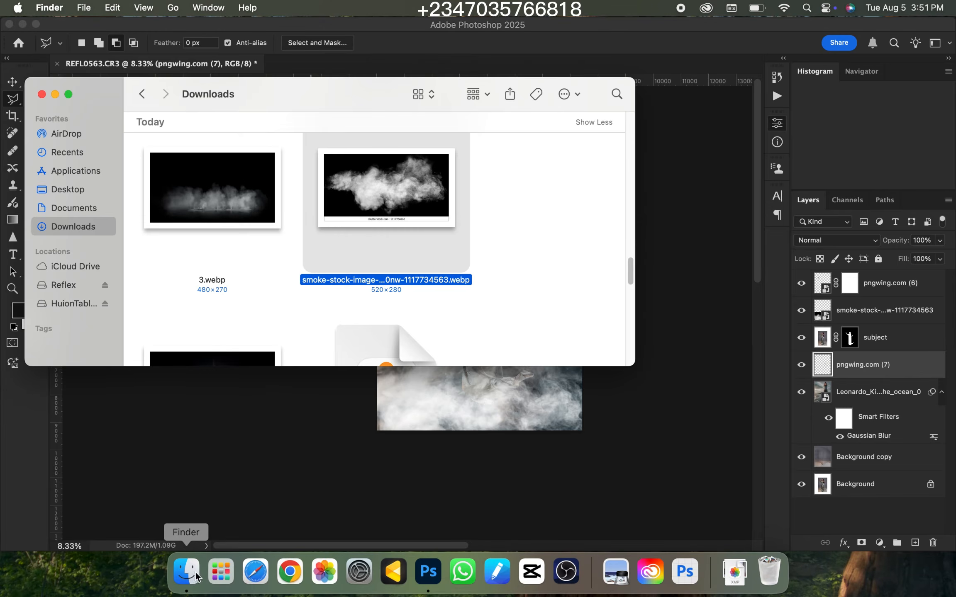
pyautogui.click(70, 208)
pyautogui.click(494, 232)
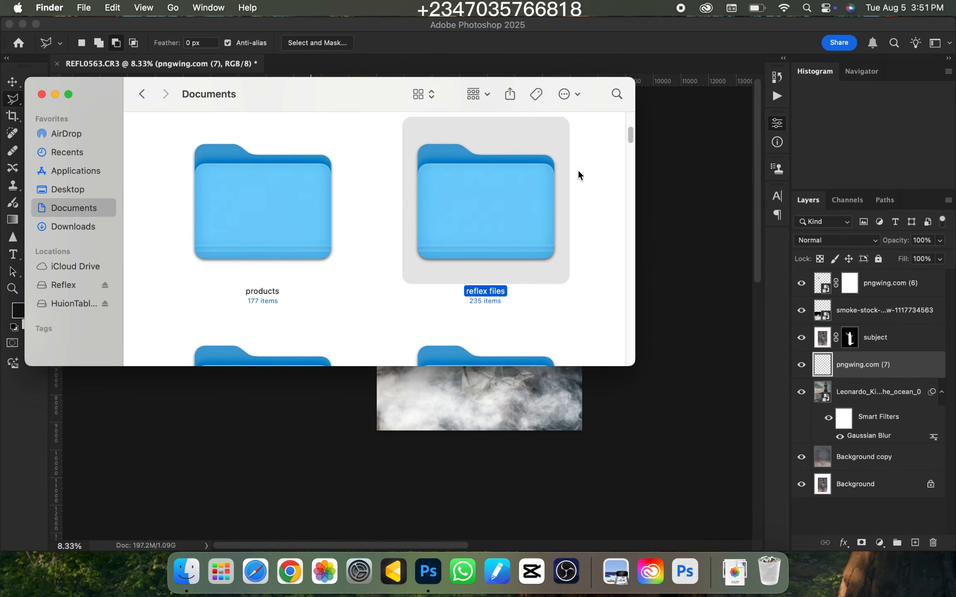
pyautogui.doubleClick(509, 202)
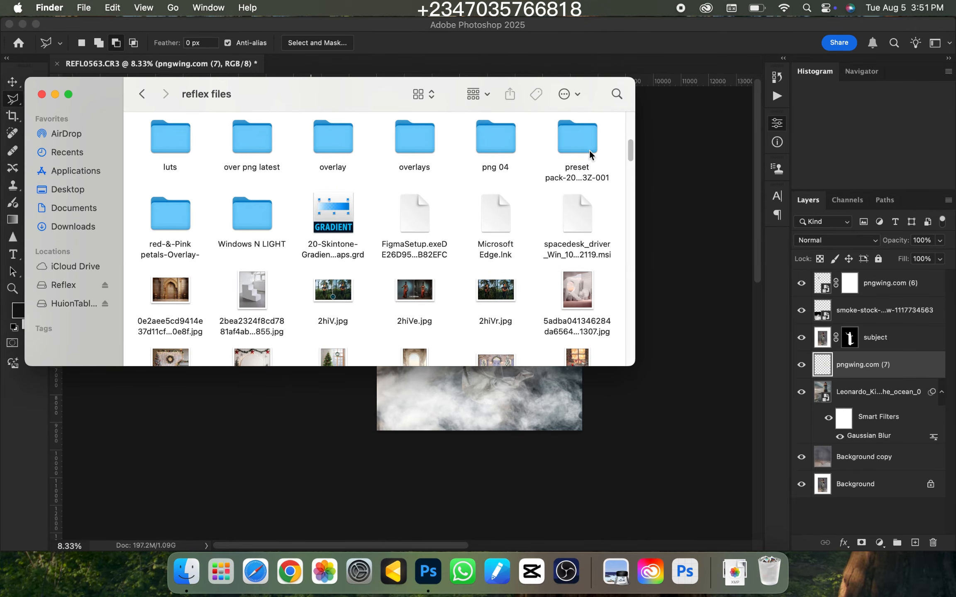
pyautogui.doubleClick(498, 143)
pyautogui.click(249, 204)
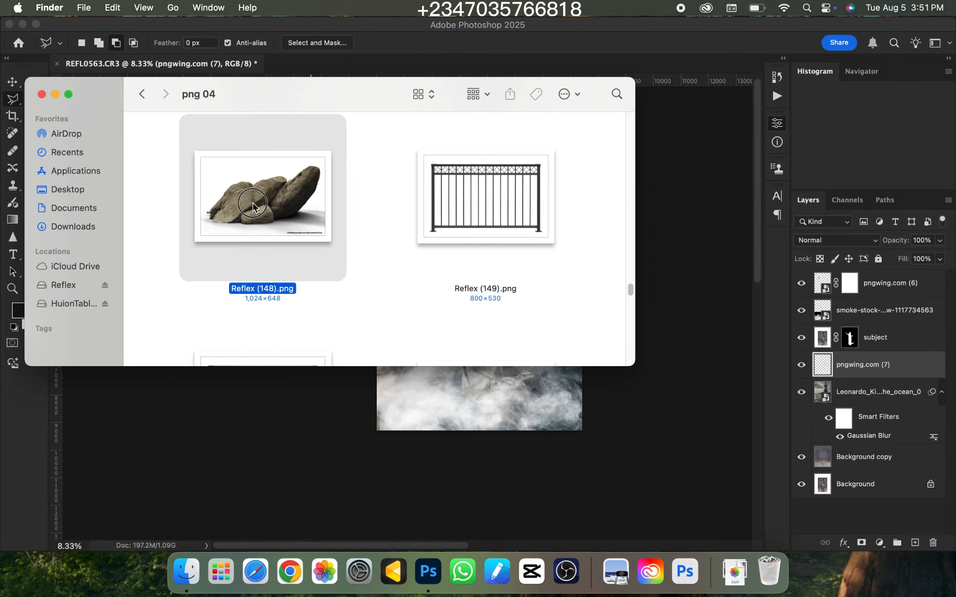
# Place the Reflex (148) rocks beneath the subject layer, enlarged to 159.37%, in the lower-left part of the canvas behind the woman
pyautogui.moveTo(269, 201); pyautogui.dragTo(396, 435)
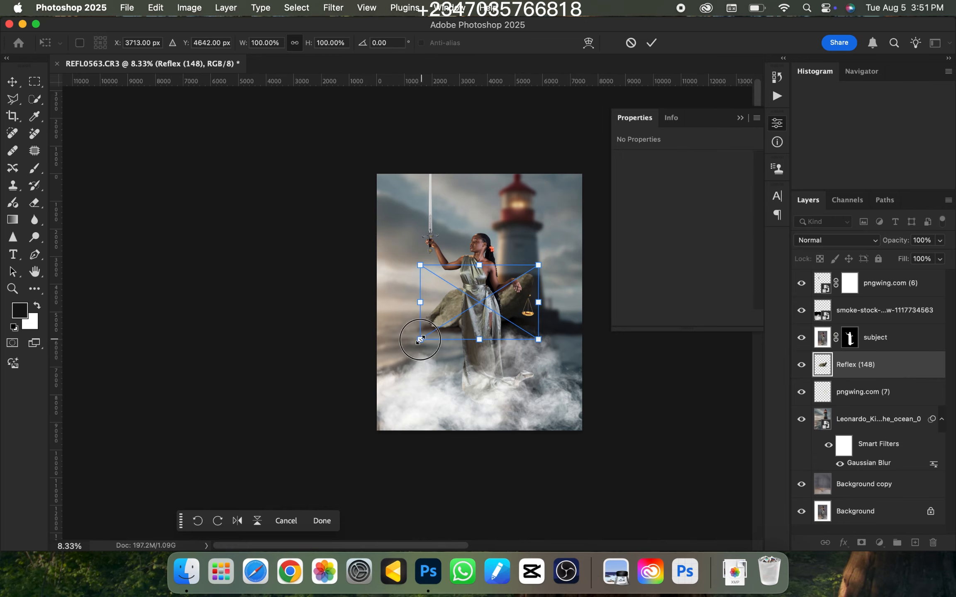
pyautogui.moveTo(420, 339); pyautogui.dragTo(350, 384)
pyautogui.moveTo(428, 319); pyautogui.dragTo(415, 360)
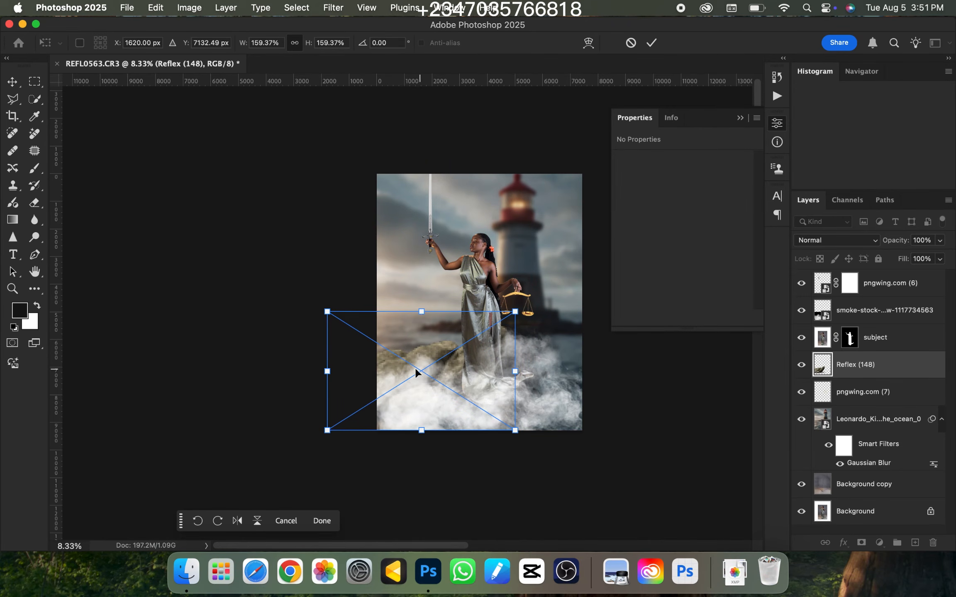
pyautogui.press('Return')
pyautogui.press('l')
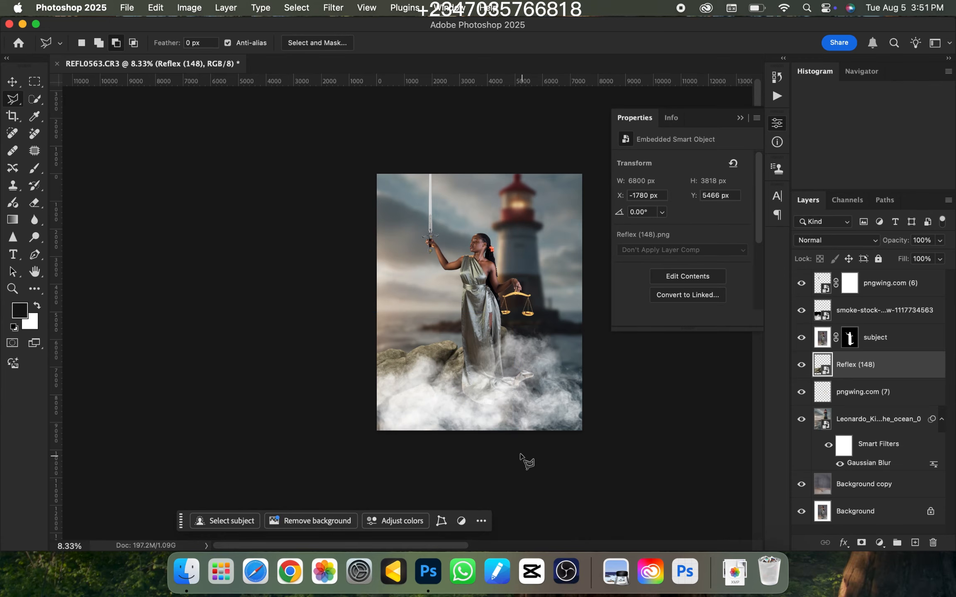
# Darken the Reflex (148) rocks with a Curves adjustment
pyautogui.press('super+equal')
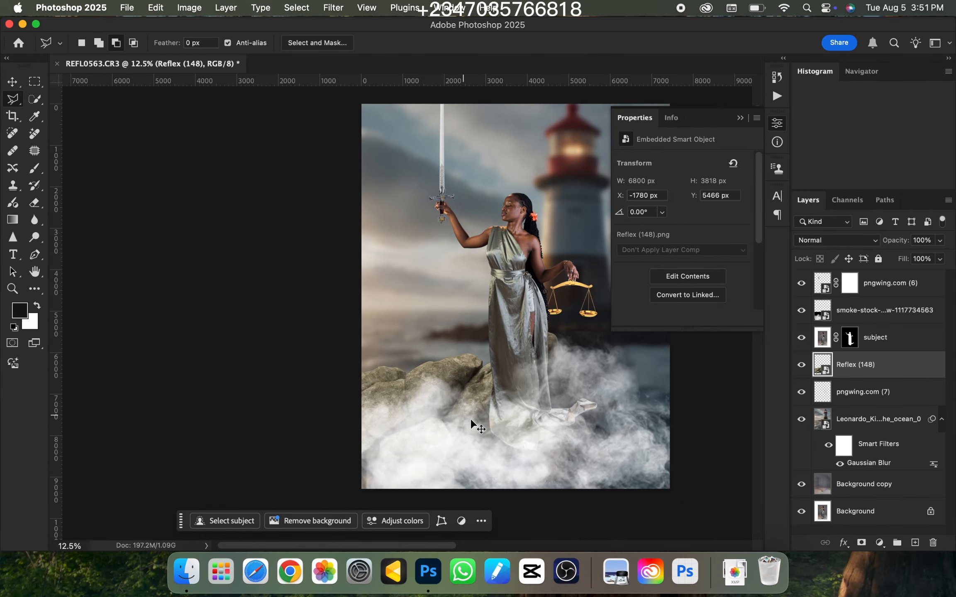
pyautogui.press('super+minus')
pyautogui.press('super+m')
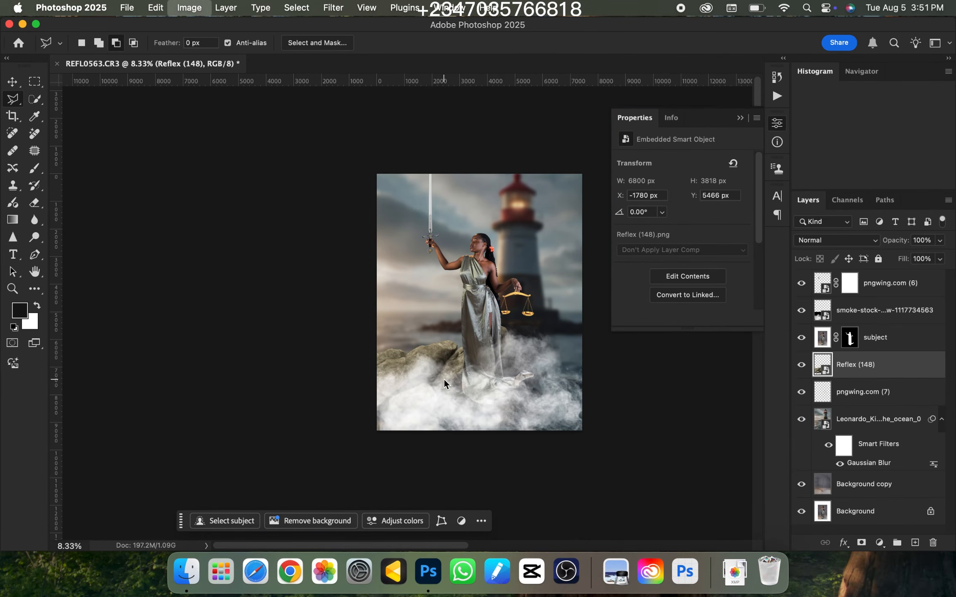
pyautogui.moveTo(419, 228); pyautogui.dragTo(424, 252)
pyautogui.press('Return')
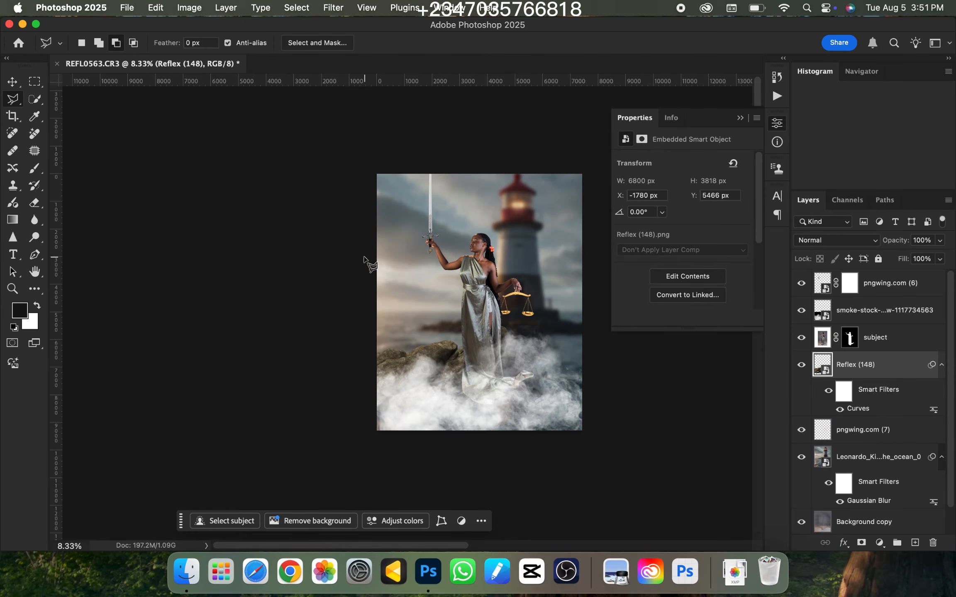
# Scale the rocks down to about 5624 by 3158 px and reposition them at the canvas's lower-left edge beside the dress
pyautogui.press('super+t')
pyautogui.press('Return')
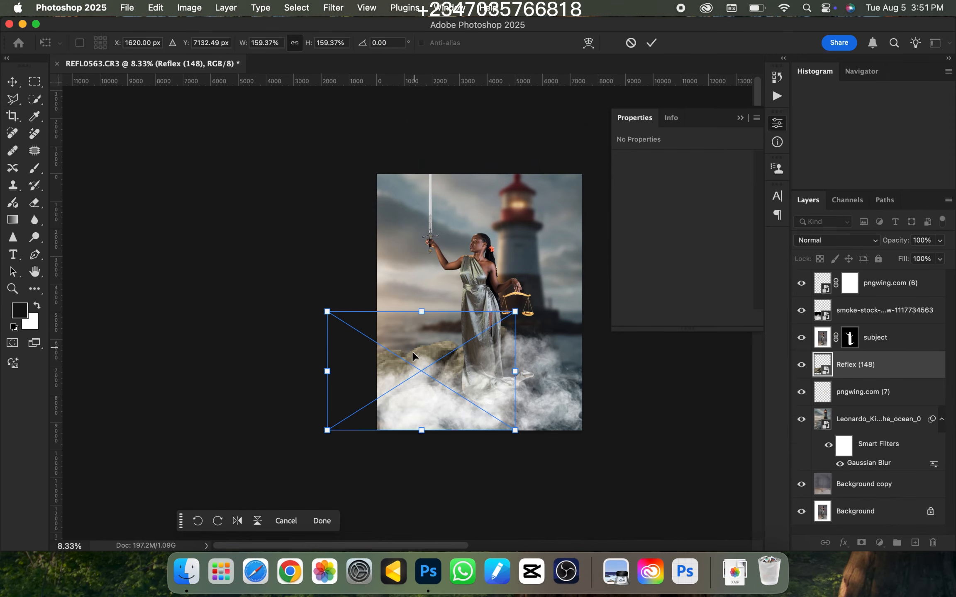
pyautogui.moveTo(428, 344)
pyautogui.mouseDown()
pyautogui.moveTo(399, 345)
pyautogui.moveTo(397, 356)
pyautogui.moveTo(423, 359)
pyautogui.mouseUp()
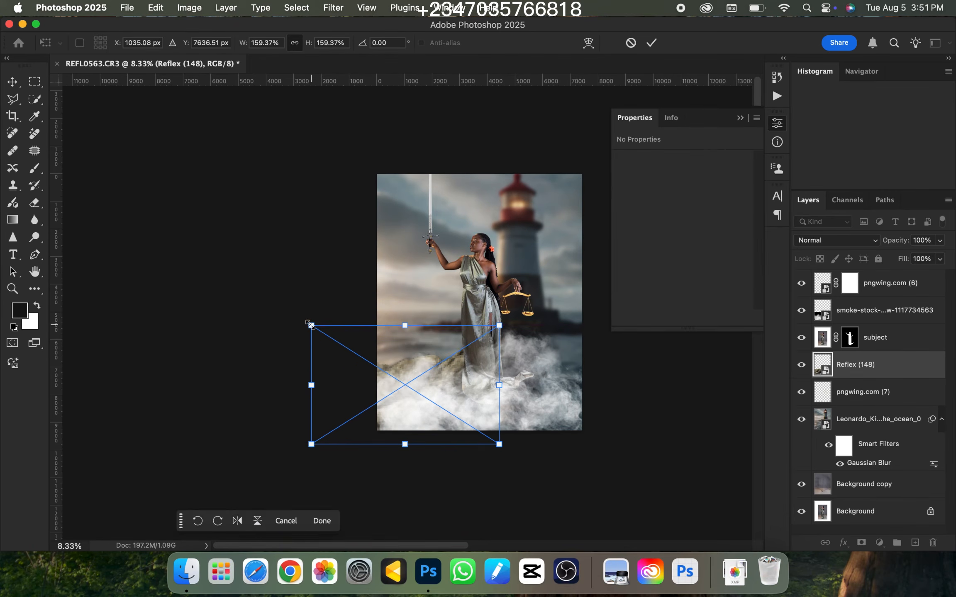
pyautogui.moveTo(312, 326); pyautogui.dragTo(343, 346)
pyautogui.moveTo(414, 365); pyautogui.dragTo(401, 349)
pyautogui.press('Return')
pyautogui.press('l')
# Examine how the darkened rocks sit between the smoke and the woman, both close up and in the whole composition
pyautogui.press('super+plus')
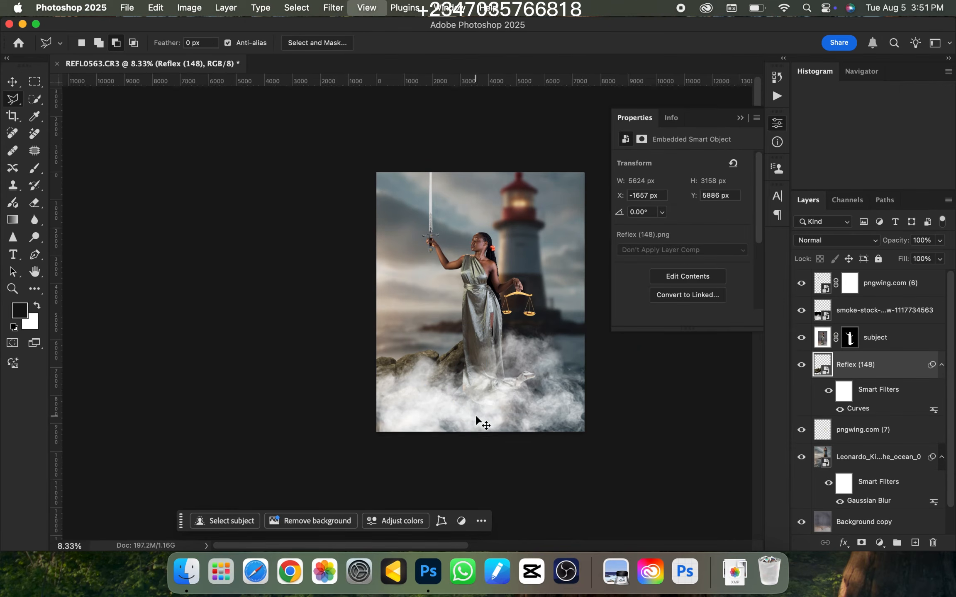
pyautogui.press('super+minus')
pyautogui.press('super+minus')
pyautogui.press('super+plus')
pyautogui.press('super+plus')
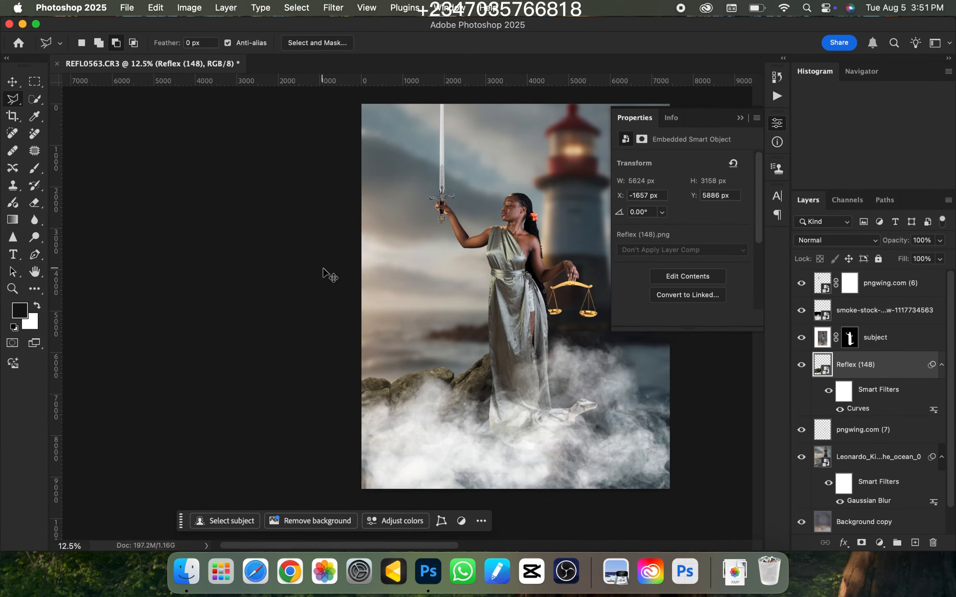
pyautogui.press('super+minus')
pyautogui.press('super+minus')
pyautogui.press('super+plus')
pyautogui.press('super+plus')
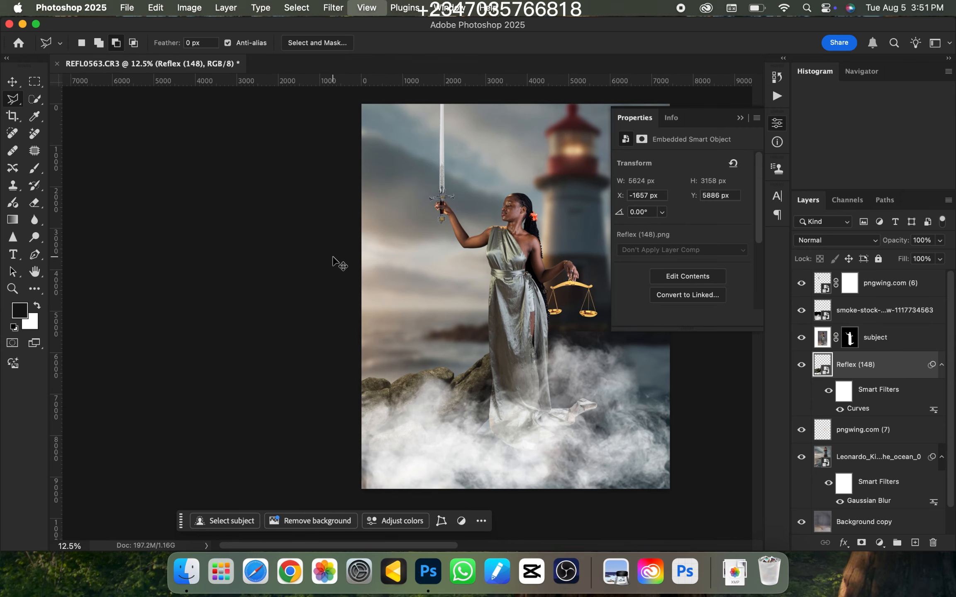
pyautogui.press('super+minus')
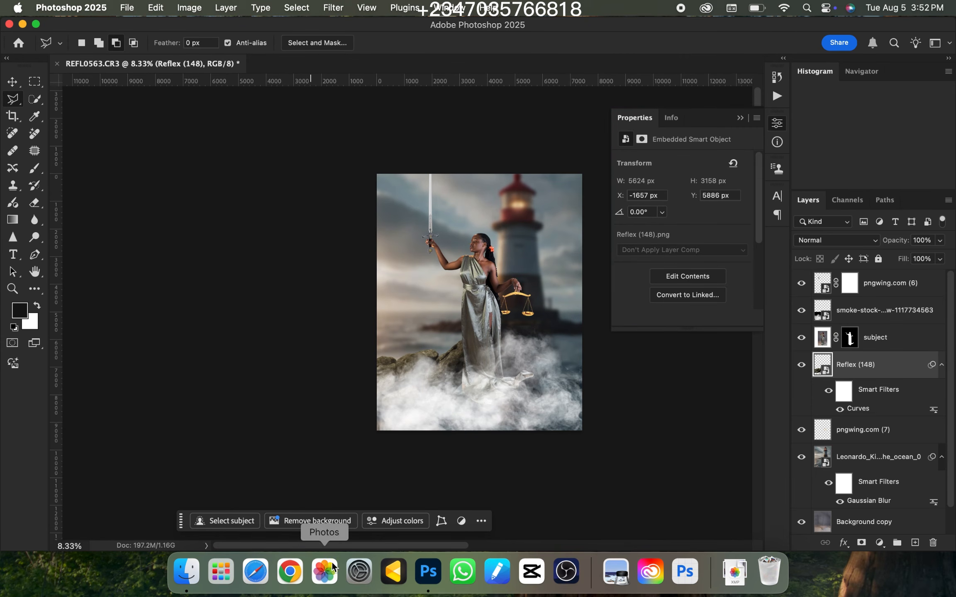
# Place light-ray-overlay-21611218676.jpg from the Downloads folder and scale it to 334.20% across the upper part of the canvas
pyautogui.click(187, 575)
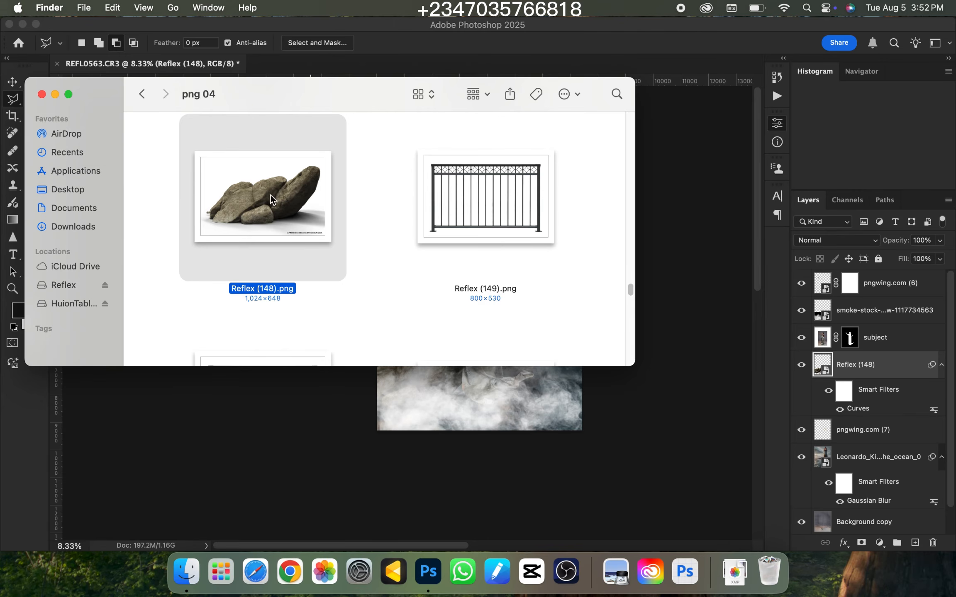
pyautogui.click(70, 228)
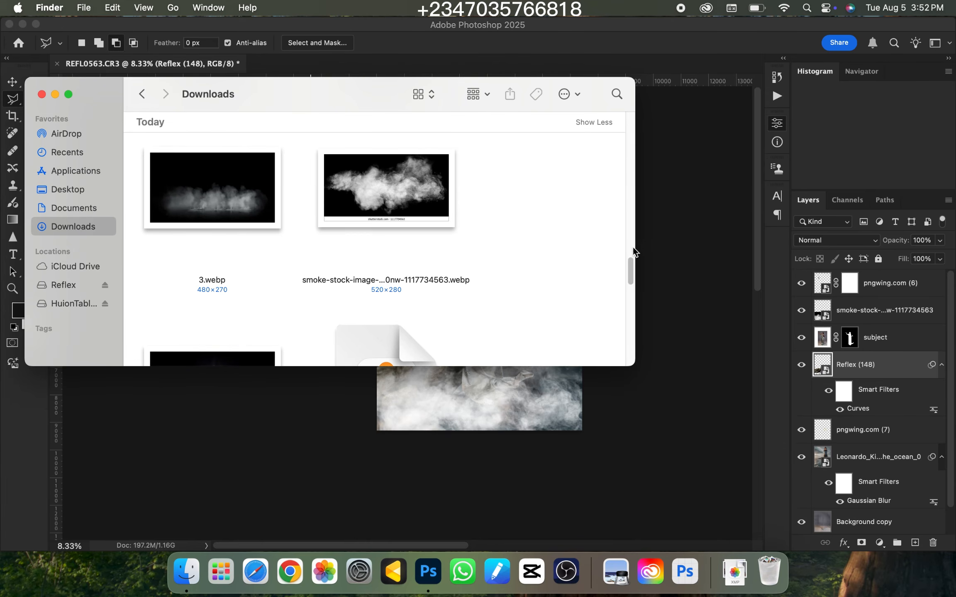
pyautogui.moveTo(626, 277); pyautogui.dragTo(626, 230)
pyautogui.click(373, 205)
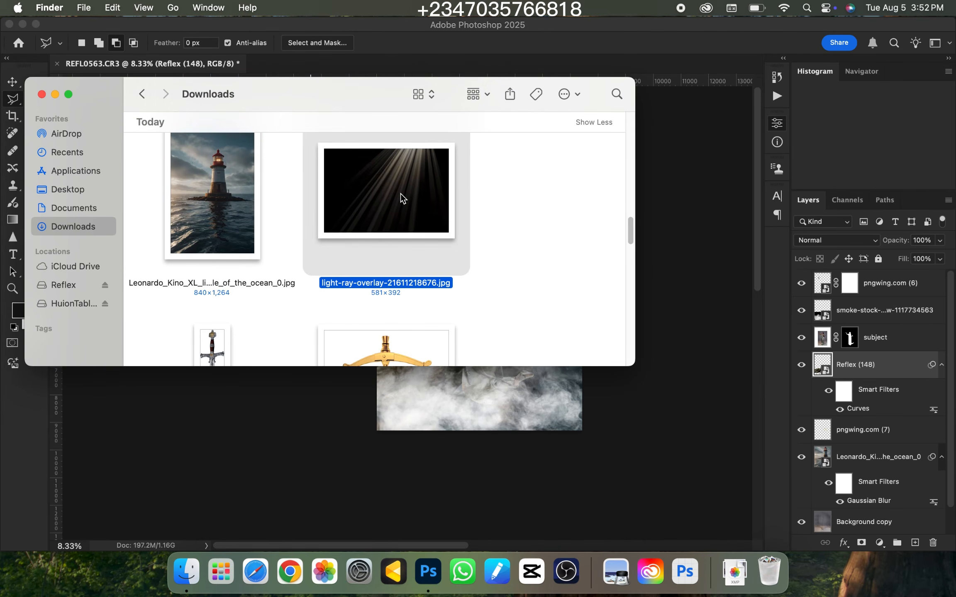
pyautogui.moveTo(395, 191); pyautogui.dragTo(457, 398)
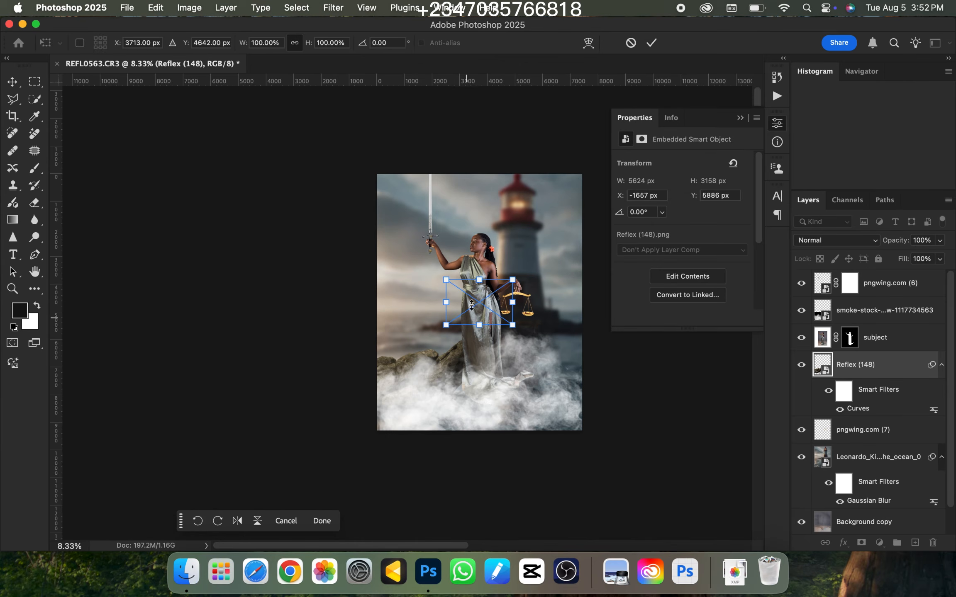
pyautogui.moveTo(478, 282); pyautogui.dragTo(488, 179)
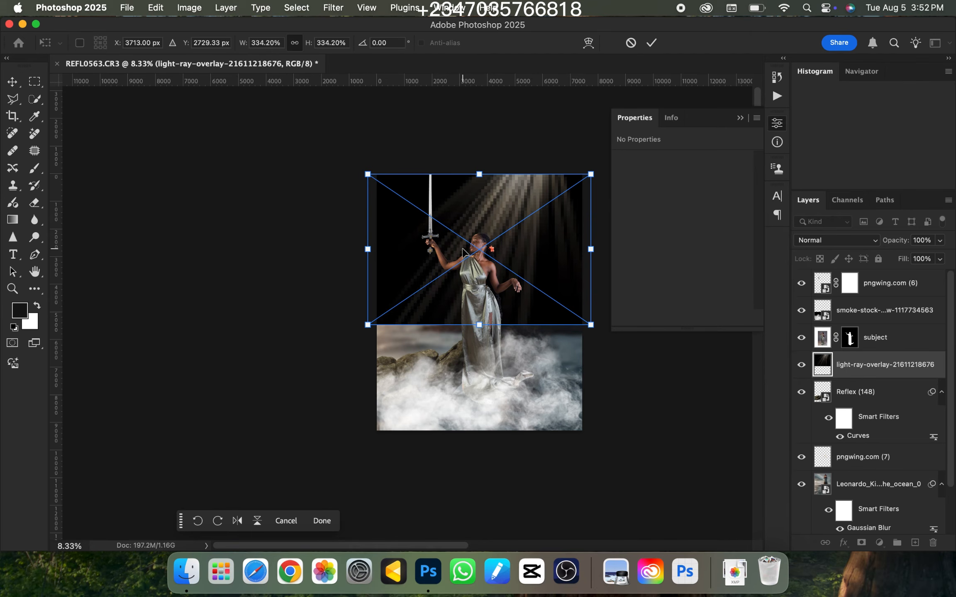
pyautogui.press('Return')
# Bring the light-ray overlay layer to the top of the layer stack and set its blend mode to Screen
pyautogui.moveTo(869, 367); pyautogui.dragTo(821, 286)
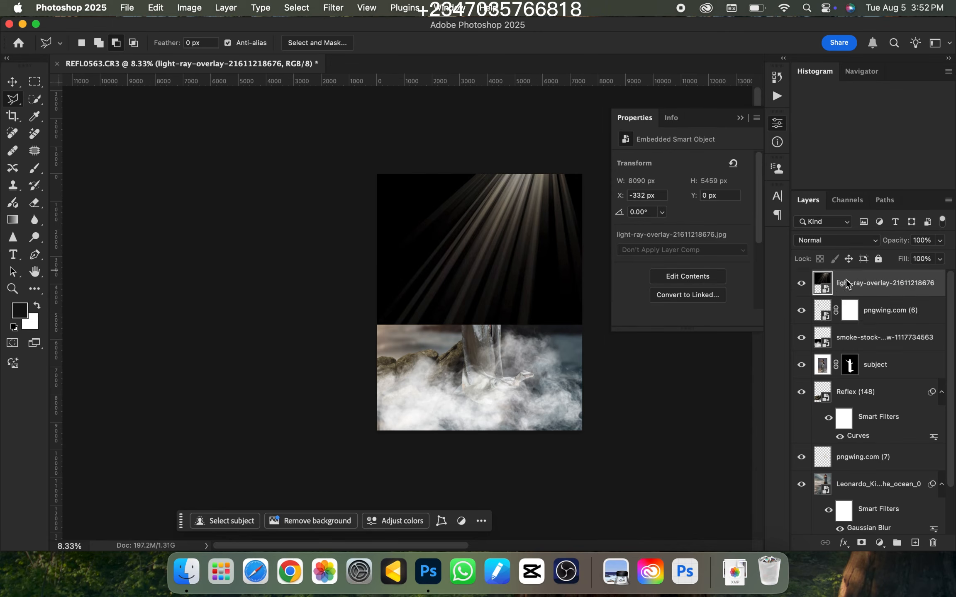
pyautogui.click(824, 241)
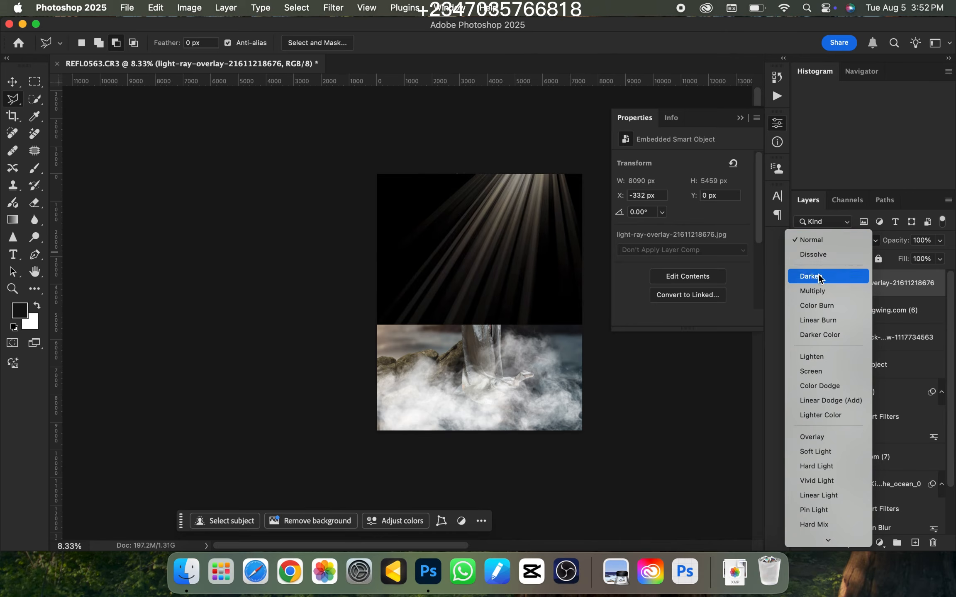
pyautogui.click(814, 373)
# Examine how the light rays fall over the woman and the lighthouse, both close up and in the whole composition
pyautogui.press('super+equal')
pyautogui.press('super+equal')
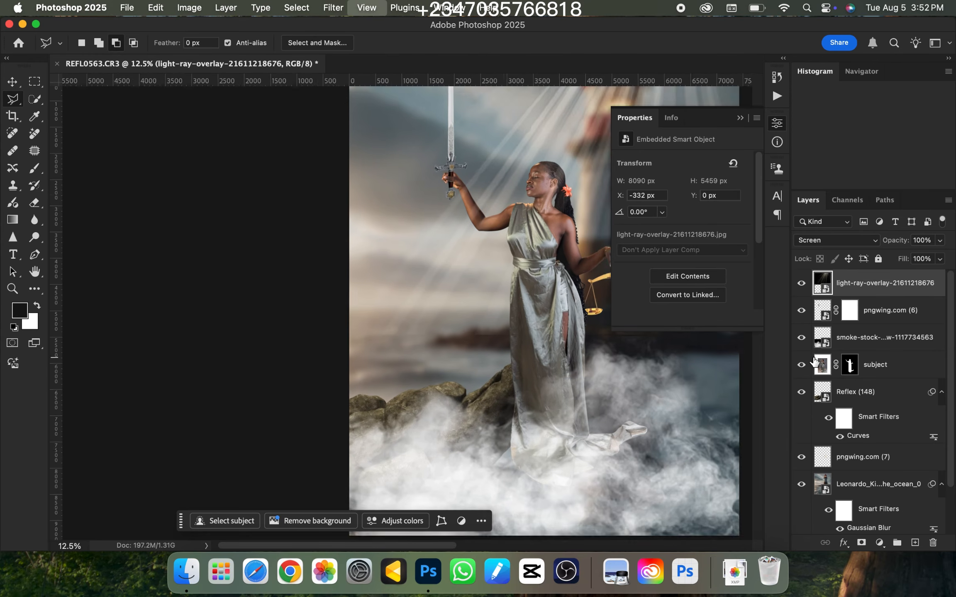
pyautogui.press('super+minus')
pyautogui.press('super+minus')
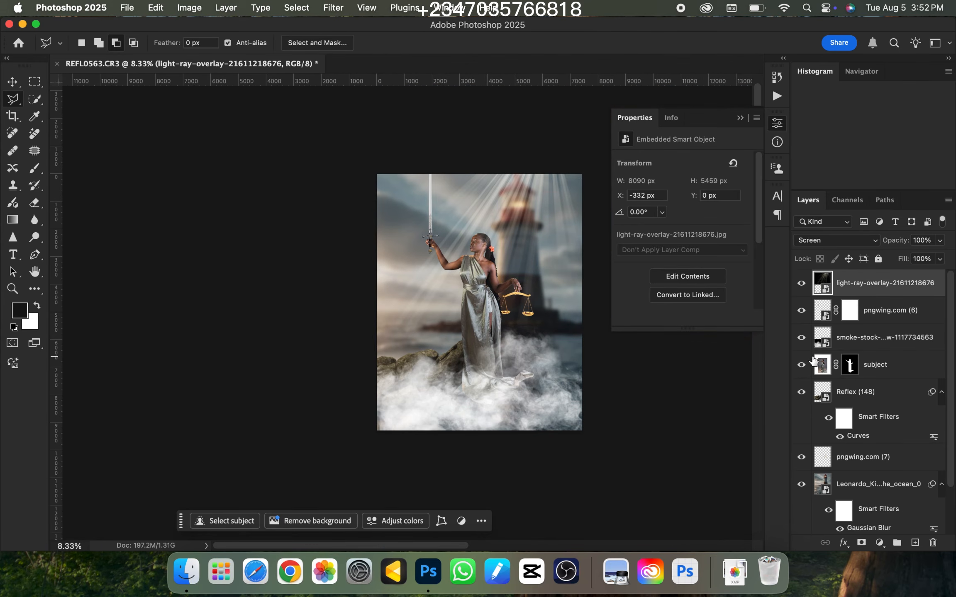
pyautogui.press('super+equal')
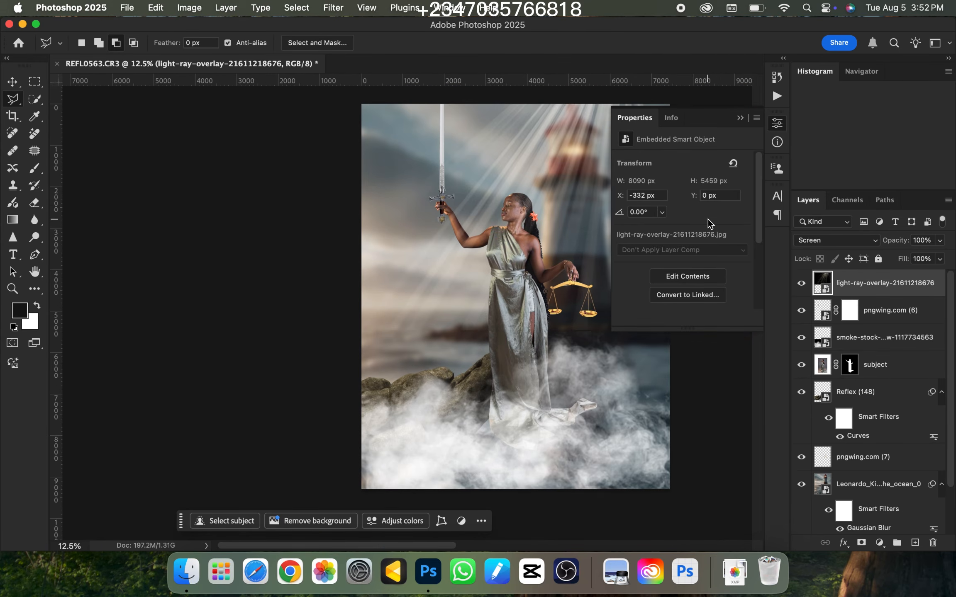
pyautogui.press('super+minus')
pyautogui.press('super+equal')
pyautogui.press('super+minus')
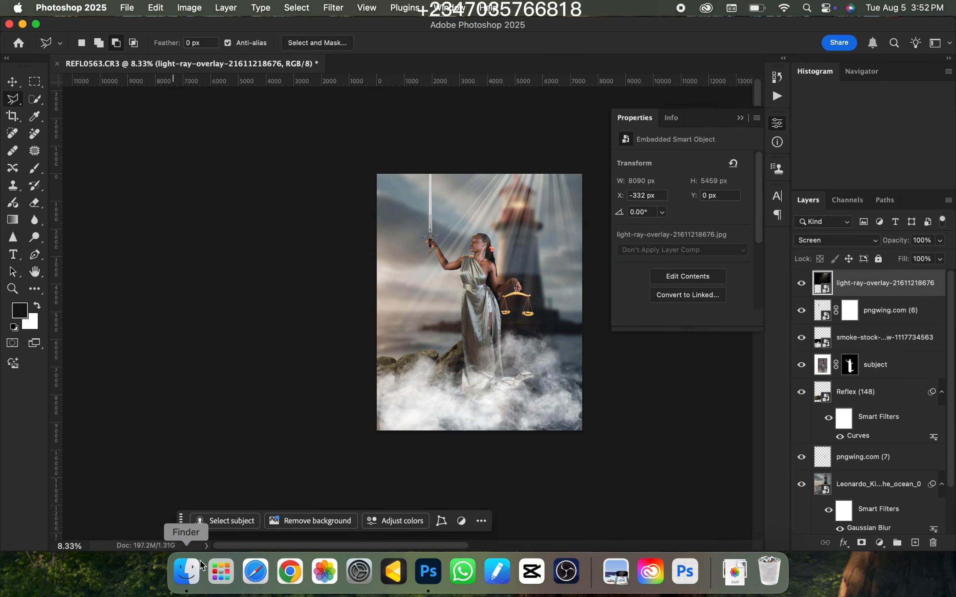
# Place the white-golden-beams light flare image from Downloads over the woman and enlarge it to about 3651 by 2207 px
pyautogui.click(187, 573)
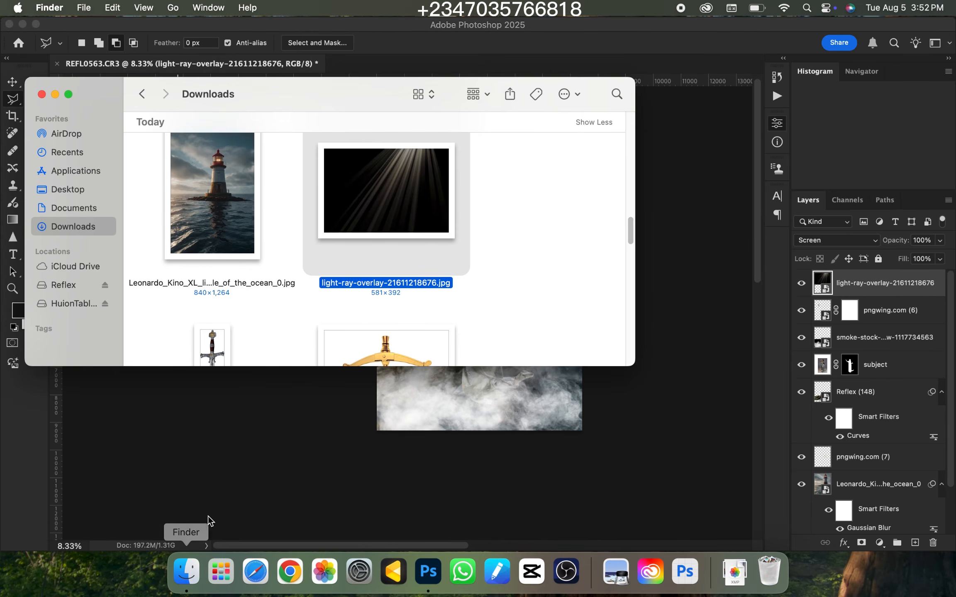
pyautogui.moveTo(630, 236); pyautogui.dragTo(653, 290)
pyautogui.click(226, 251)
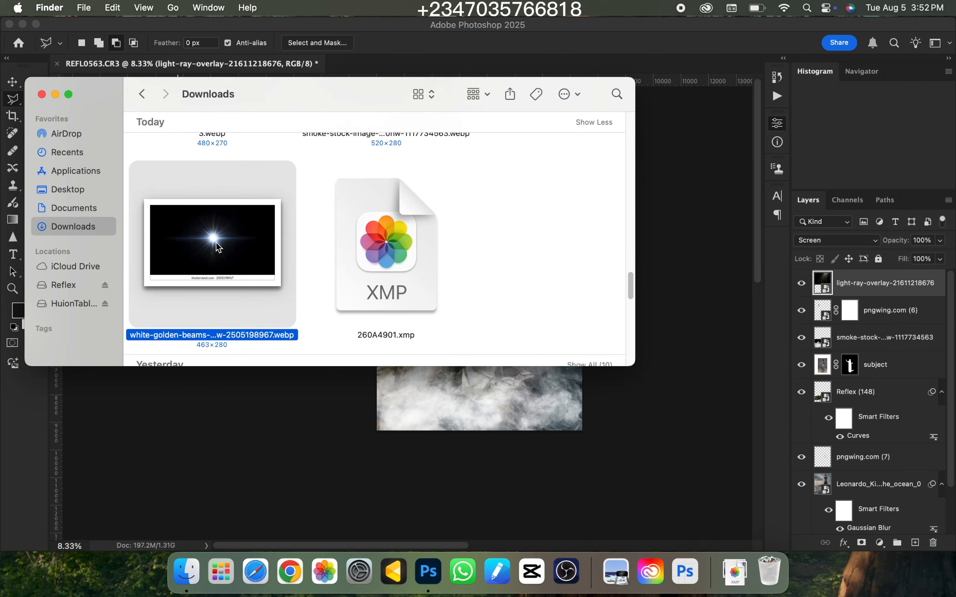
pyautogui.moveTo(220, 249); pyautogui.dragTo(454, 432)
pyautogui.press('super+equal')
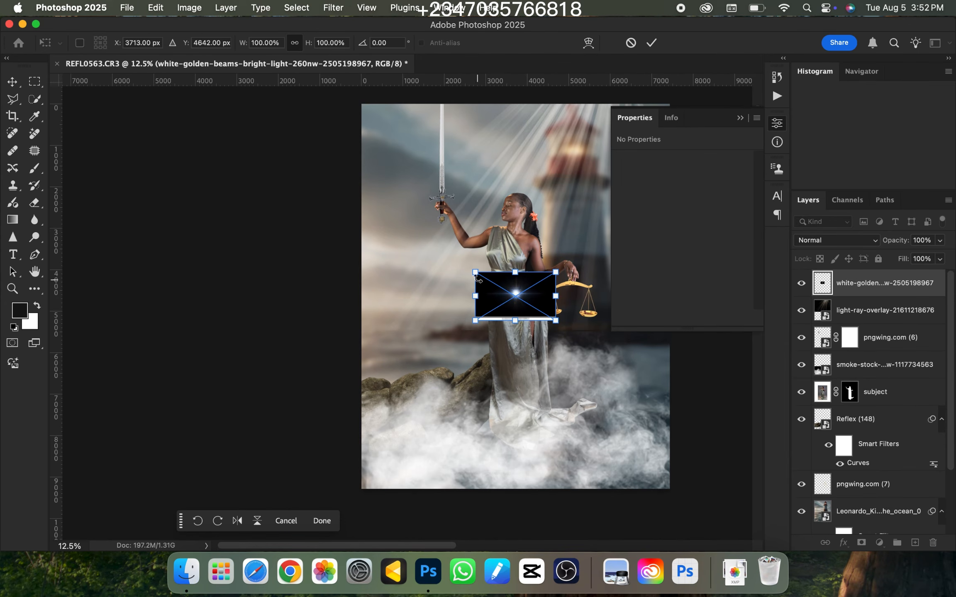
pyautogui.moveTo(475, 272); pyautogui.dragTo(404, 229)
pyautogui.press('Return')
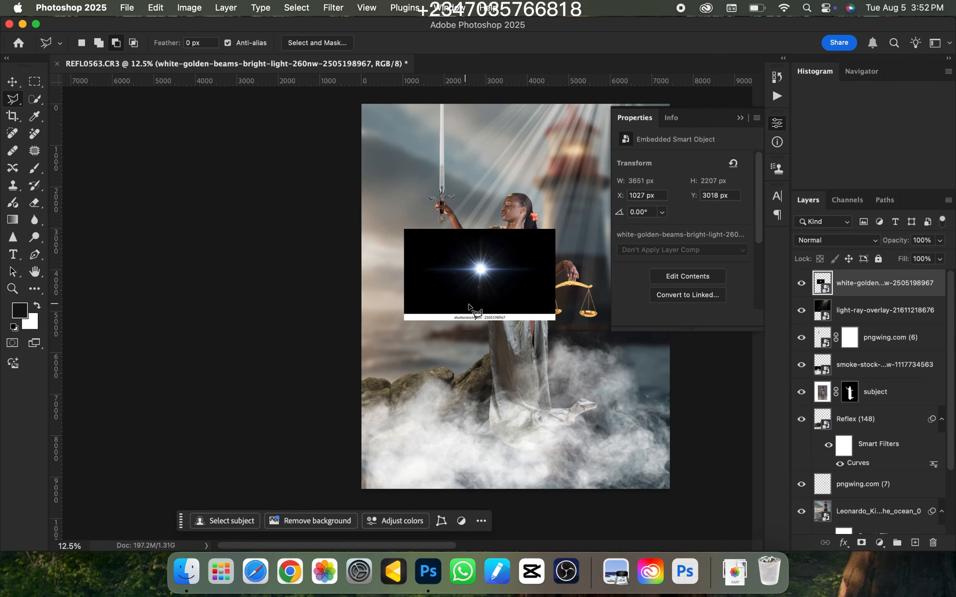
# Copy the flare's central area without the watermark strip, about 2920 by 1331 px, to a new layer and delete the placed original
pyautogui.click(34, 83)
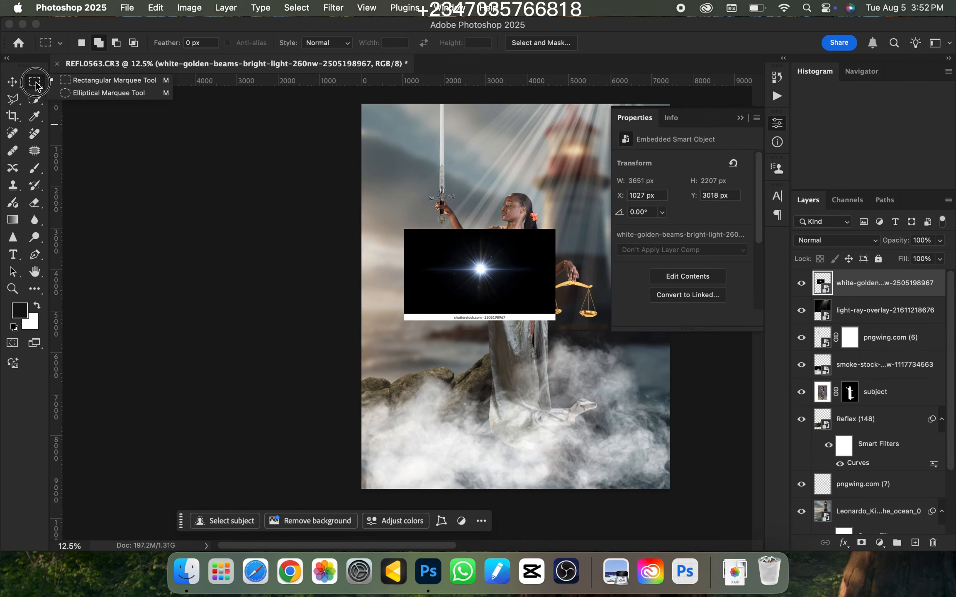
pyautogui.click(78, 85)
pyautogui.moveTo(422, 242); pyautogui.dragTo(542, 297)
pyautogui.press('super+j')
pyautogui.press('super+d')
pyautogui.click(855, 323)
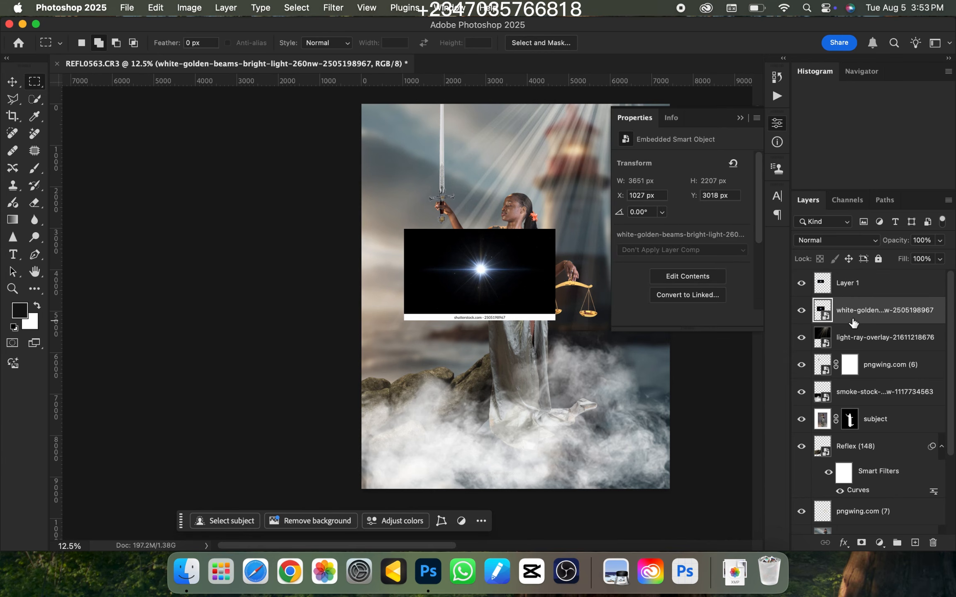
pyautogui.press('BackSpace')
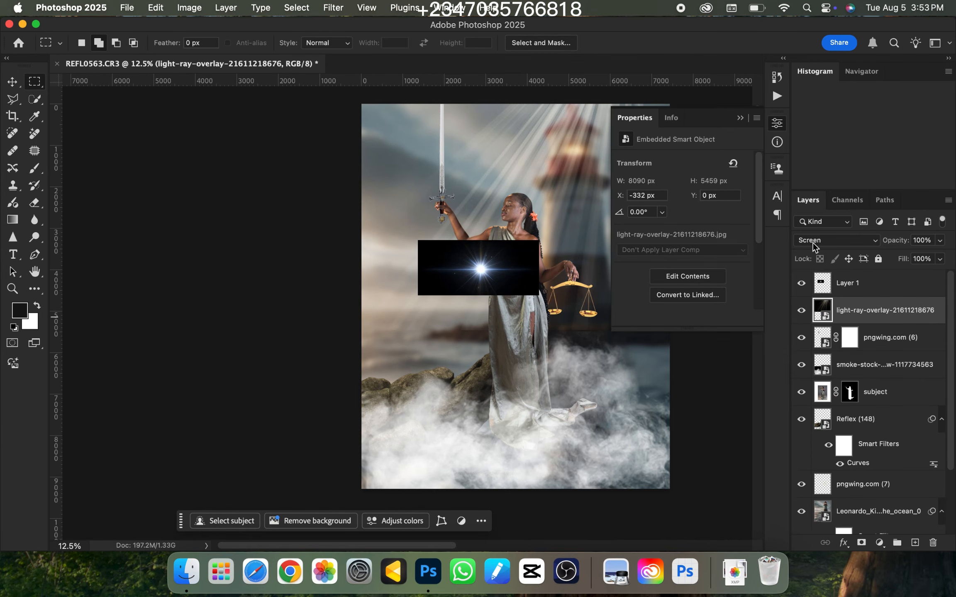
# Set the blend mode of the cropped flare layer, Layer 1, to Screen
pyautogui.click(851, 288)
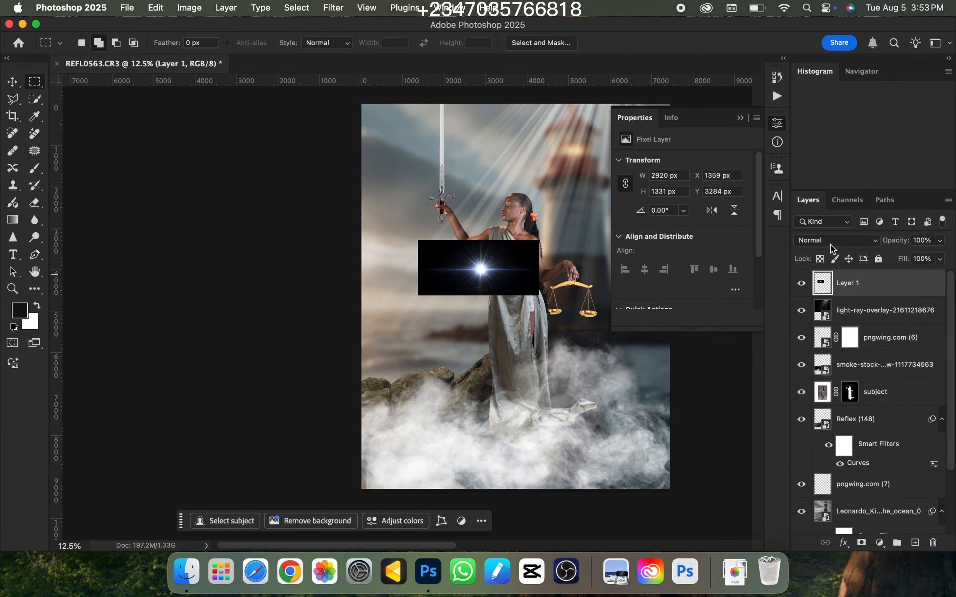
pyautogui.click(825, 245)
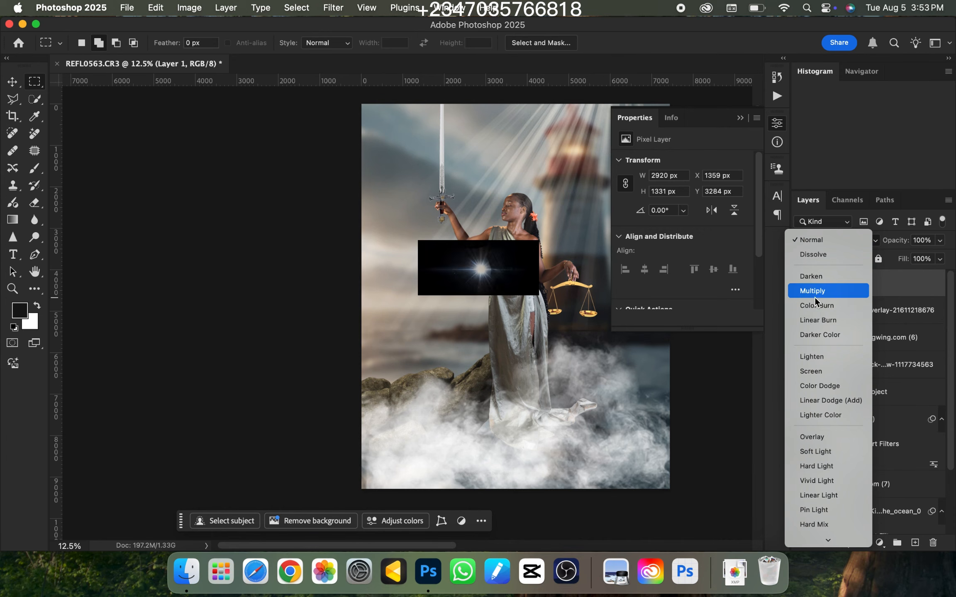
pyautogui.click(813, 371)
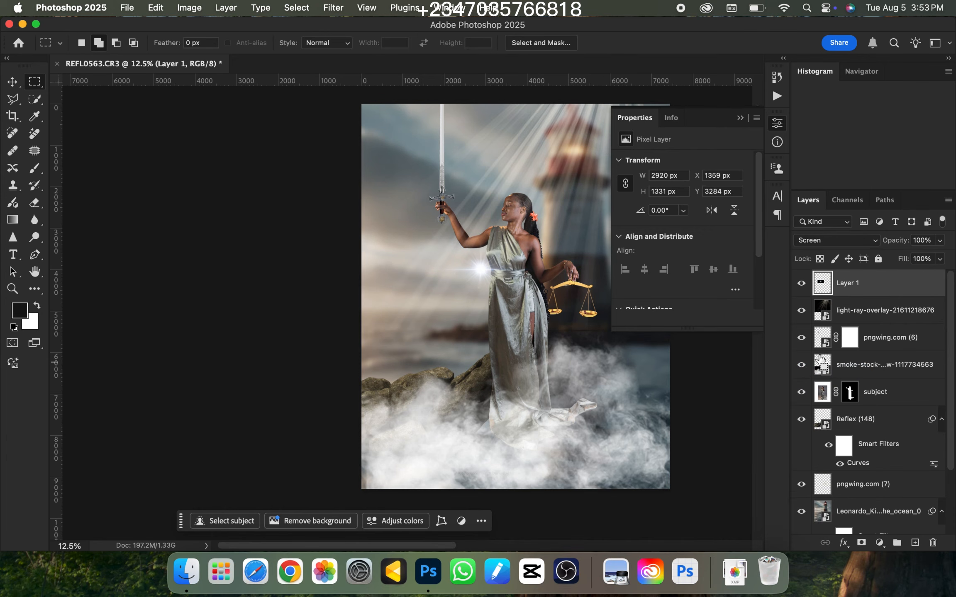
# Move the flare to the sword's tip at the canvas's upper edge and check the glow against the whole composition
pyautogui.press('super+minus')
pyautogui.press('super+t')
pyautogui.moveTo(456, 288); pyautogui.dragTo(423, 177)
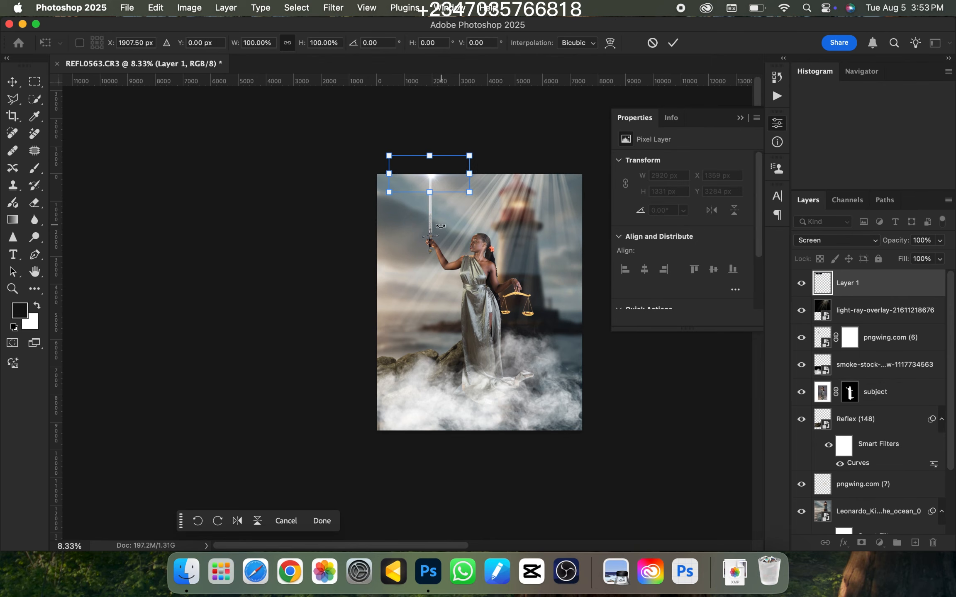
pyautogui.press('Return')
pyautogui.scroll(2, 450, 260)
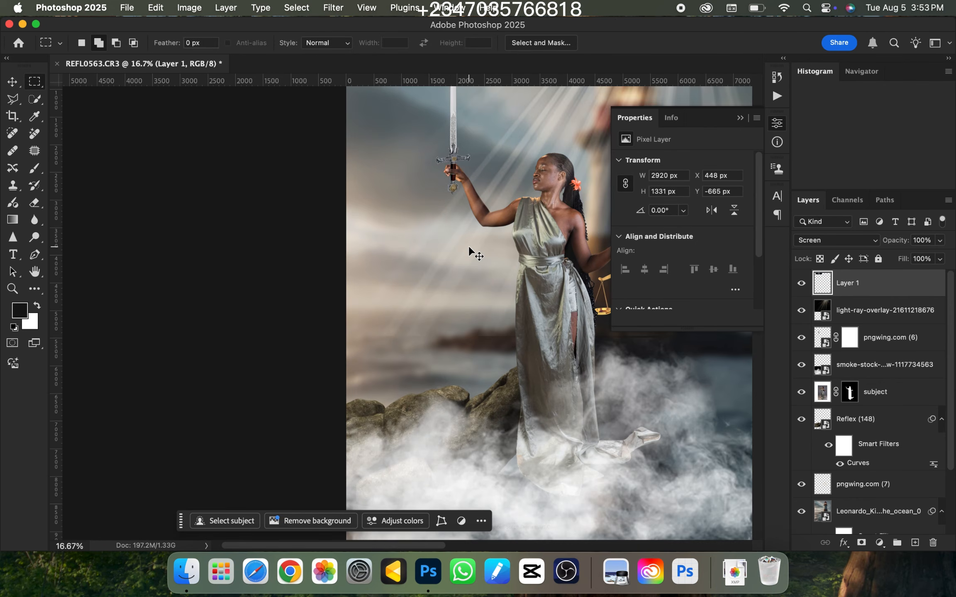
pyautogui.scroll(-3, 456, 245)
pyautogui.scroll(2, 469, 249)
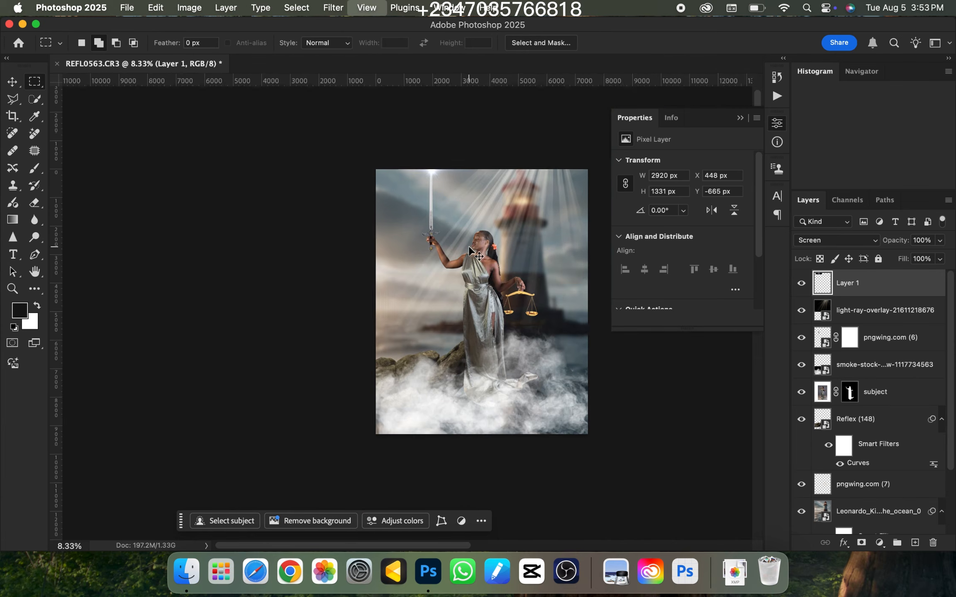
pyautogui.press('super+minus')
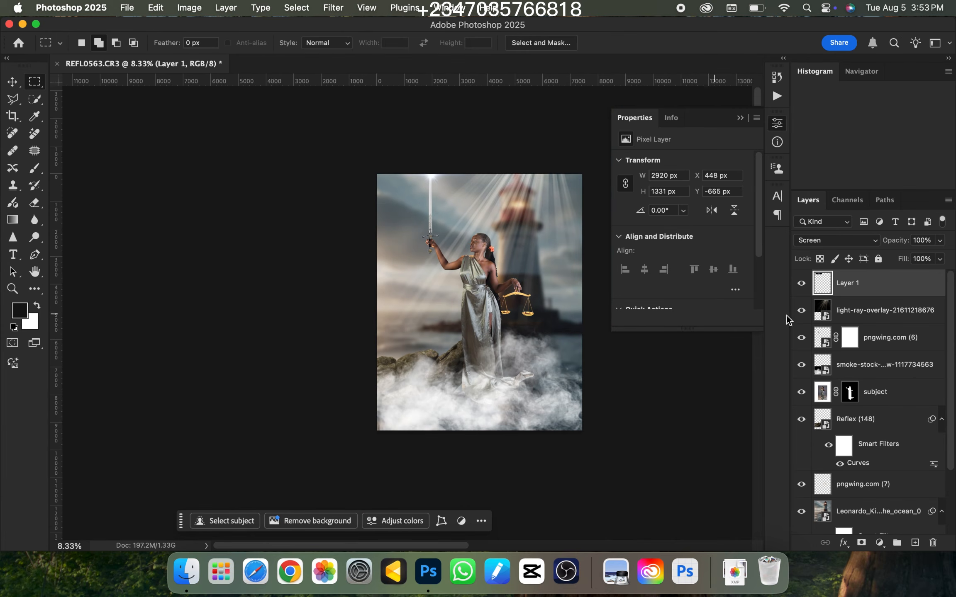
pyautogui.press('super+plus')
pyautogui.press('super+minus')
# Switch to Evoto and compare the original and retouched versions of REFL05623.jpg around the face and across the whole image
pyautogui.click(394, 579)
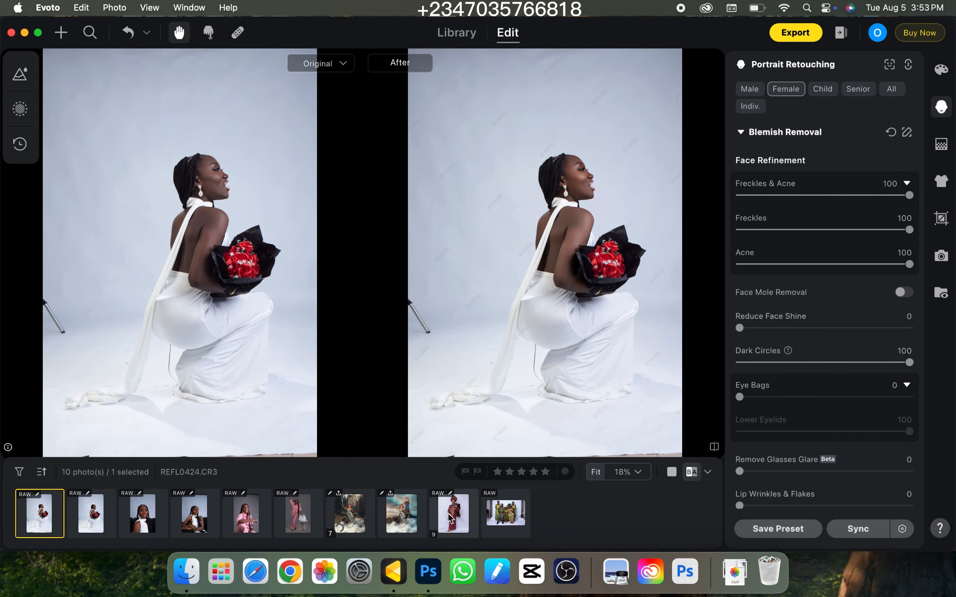
pyautogui.click(402, 525)
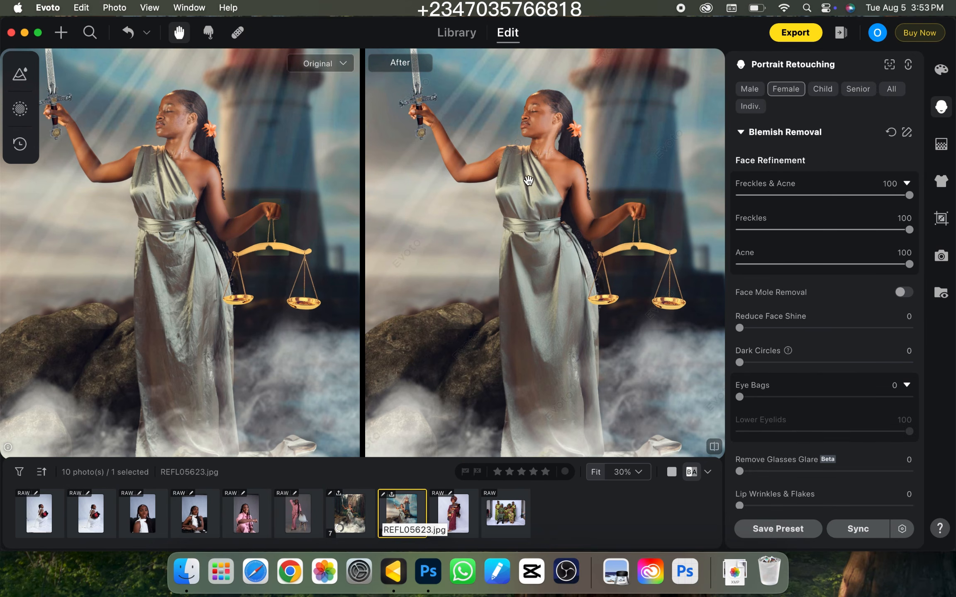
pyautogui.moveTo(531, 180); pyautogui.dragTo(591, 335)
pyautogui.press('super+equal')
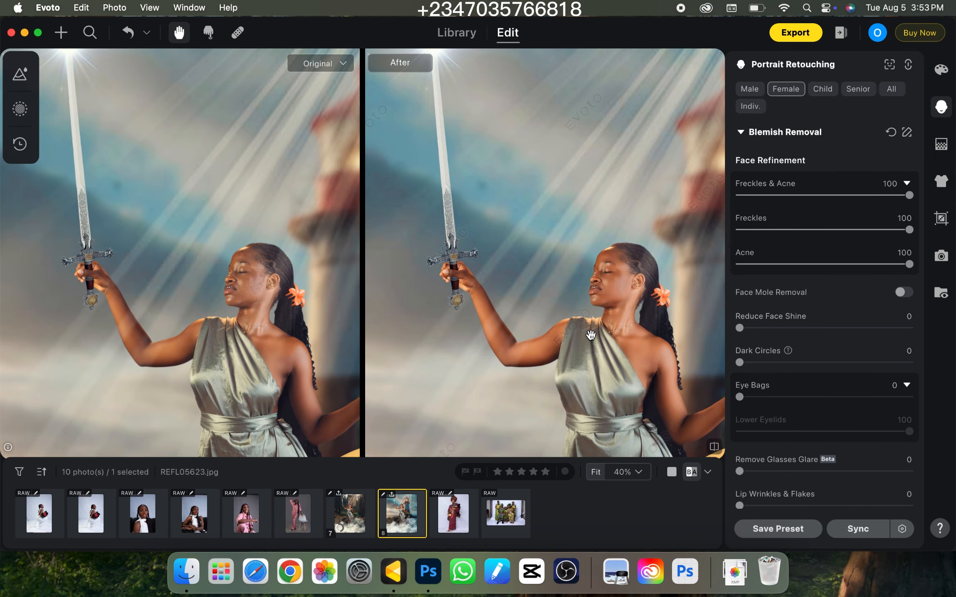
pyautogui.press('super+minus')
pyautogui.press('super+minus')
pyautogui.press('super+minus')
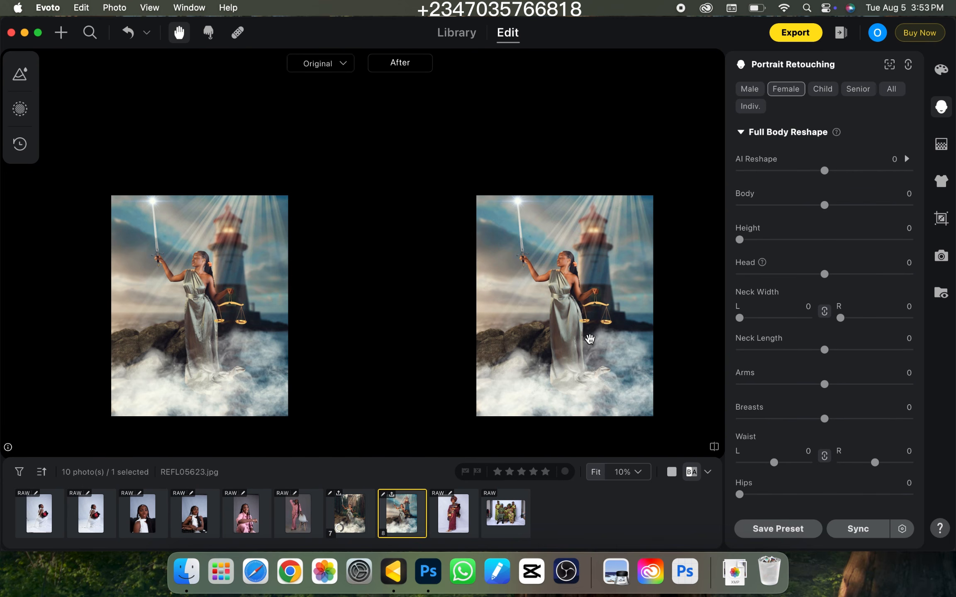
# Compare the satin dress's wrinkles and smoothness between the original and retouched REFL05623.jpg at several magnifications
pyautogui.press('super+equal')
pyautogui.moveTo(584, 393); pyautogui.dragTo(554, 324)
pyautogui.press('super+equal')
pyautogui.press('super+equal')
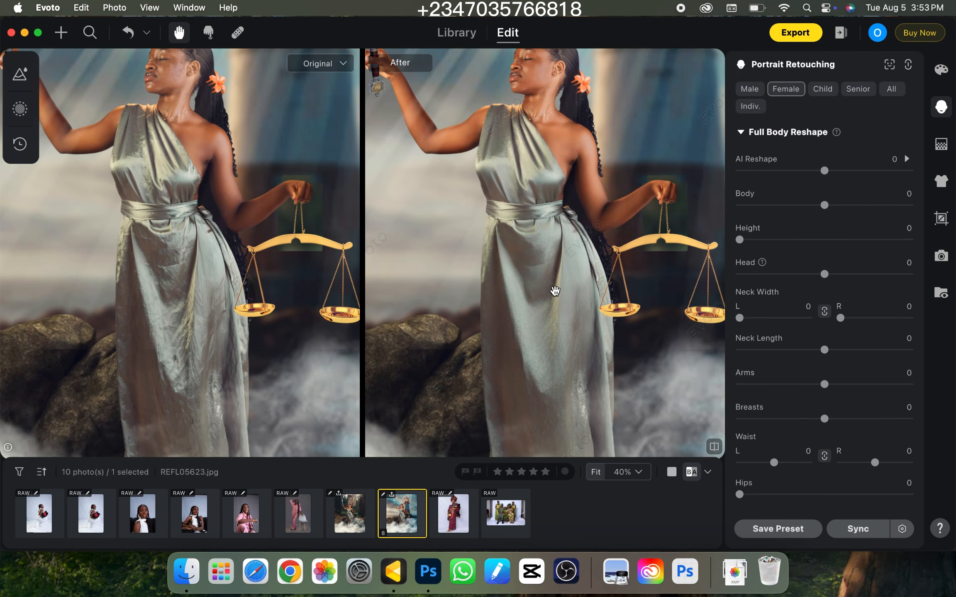
pyautogui.press('super+equal')
pyautogui.press('super+equal')
pyautogui.press('super+equal')
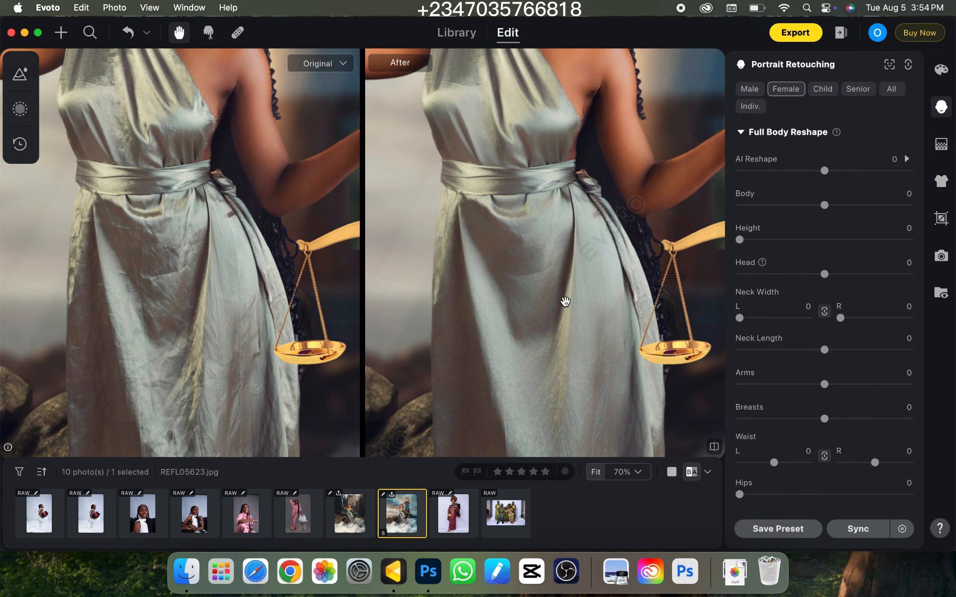
pyautogui.press('super+minus')
pyautogui.press('super+minus')
pyautogui.press('super+minus')
pyautogui.press('super+minus')
pyautogui.press('super+minus')
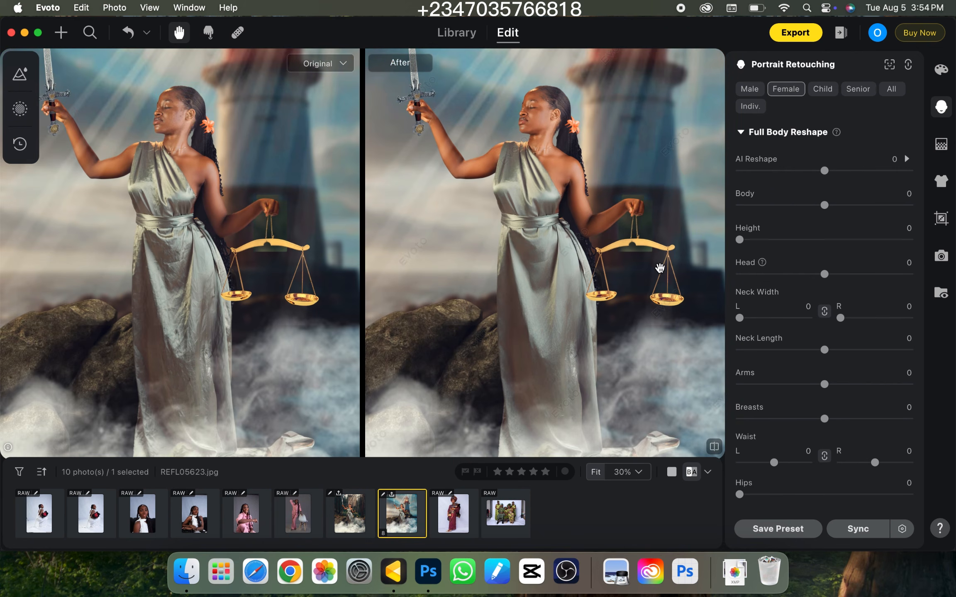
pyautogui.press('super+plus')
pyautogui.press('super+minus')
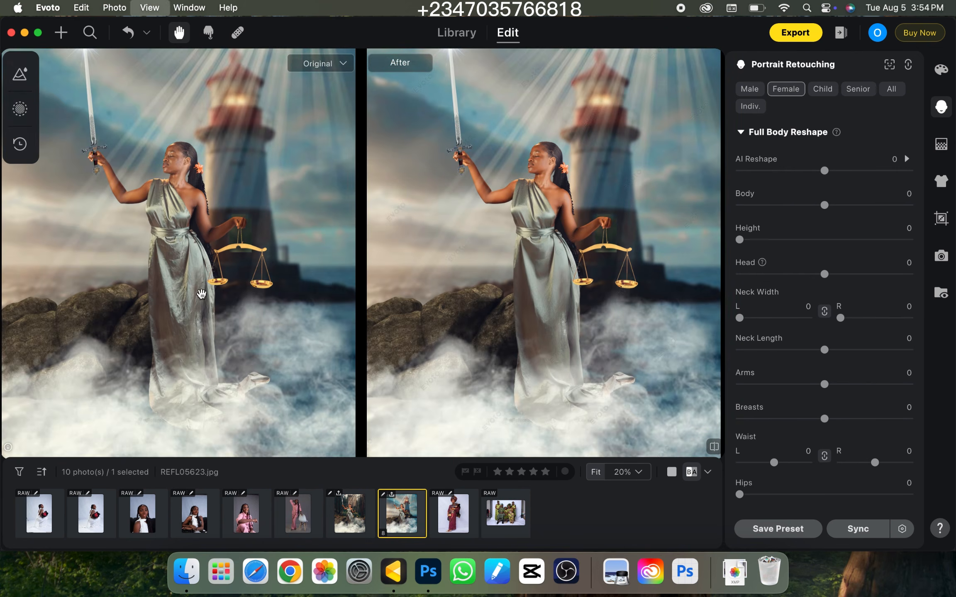
pyautogui.press('super+plus')
# Open REFL0433.CR3 and compare the skin retouching on the face between the original and edited versions
pyautogui.click(144, 531)
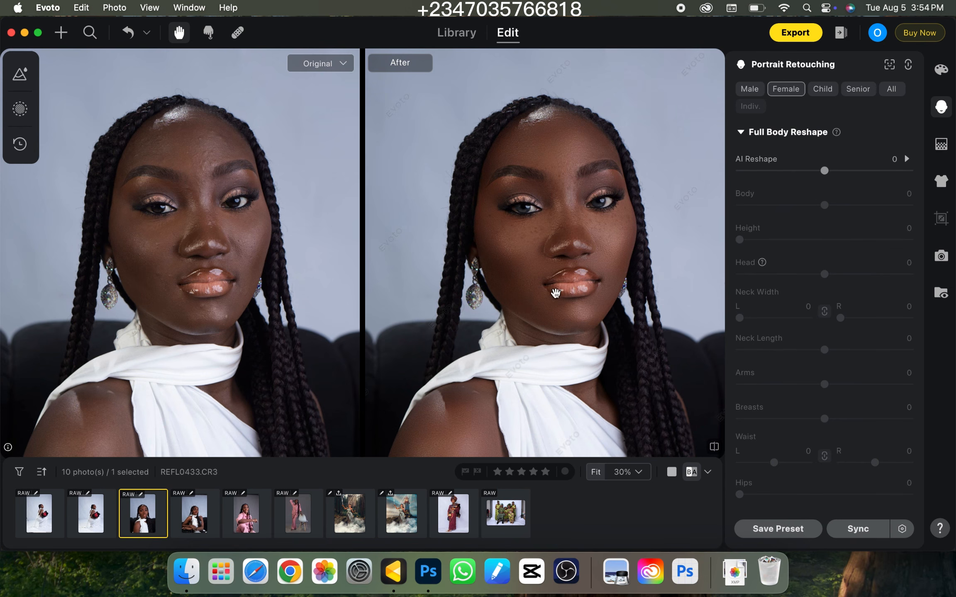
pyautogui.press('super+plus')
pyautogui.press('super+plus')
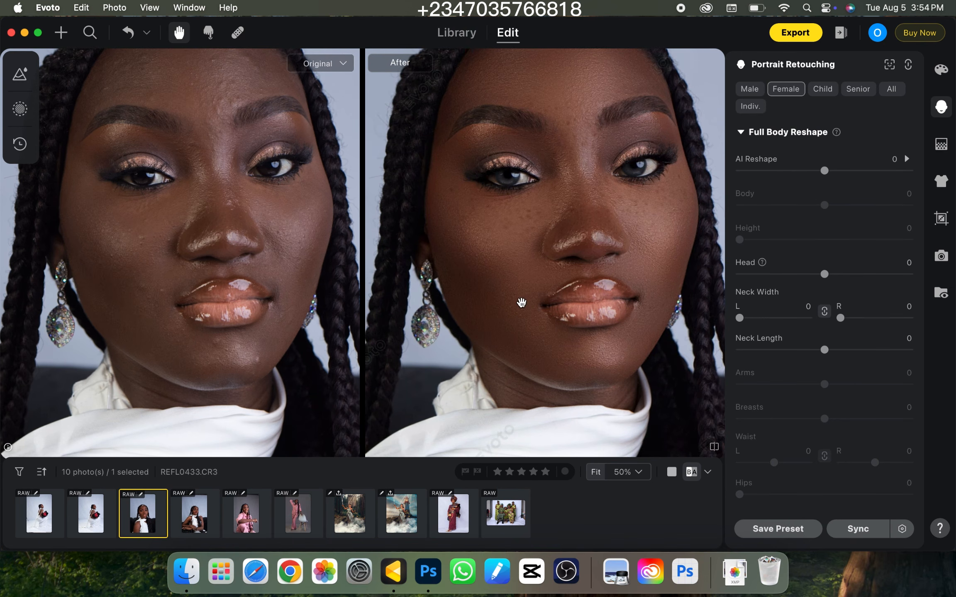
pyautogui.press('super+minus')
pyautogui.press('super+minus')
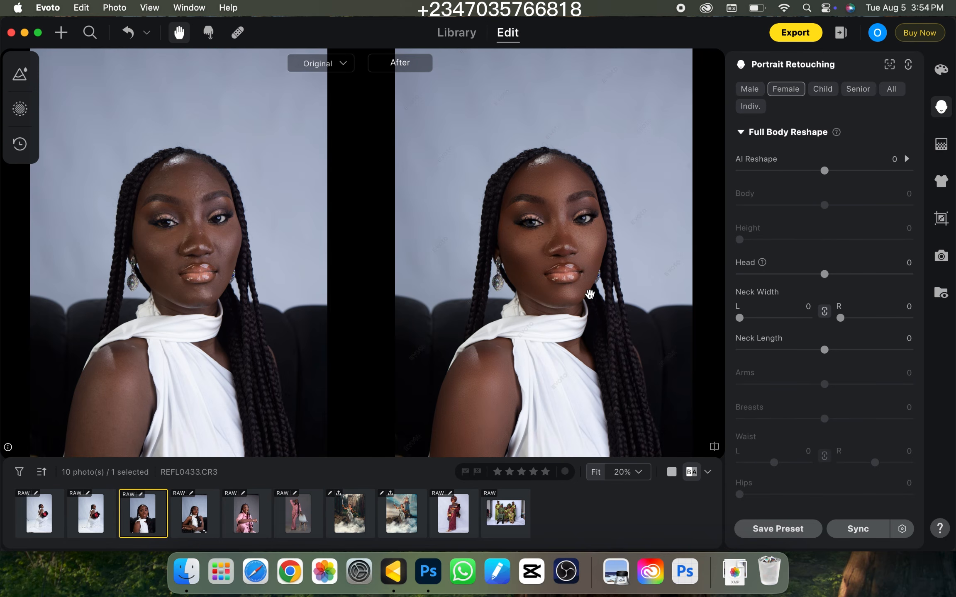